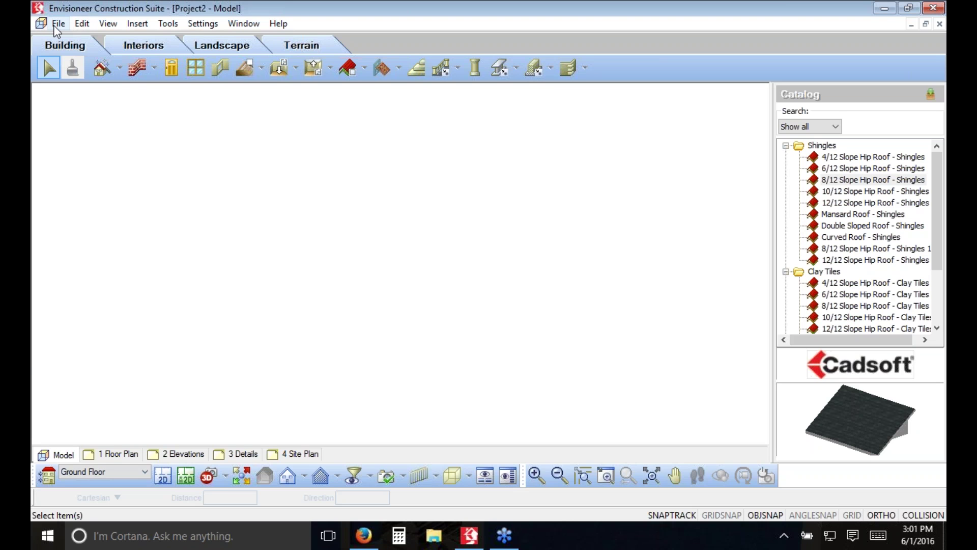
- Import the PDF file Presentation Plan for Estimates.pdf from the Desktop into the project
{"action": "left_click", "coordinate": [58, 24]}
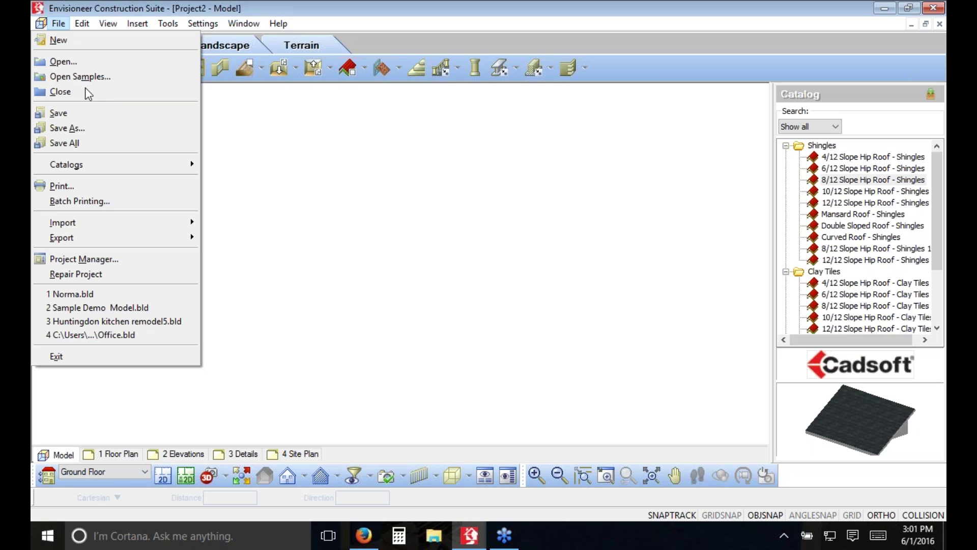
{"action": "mouse_move", "coordinate": [112, 229]}
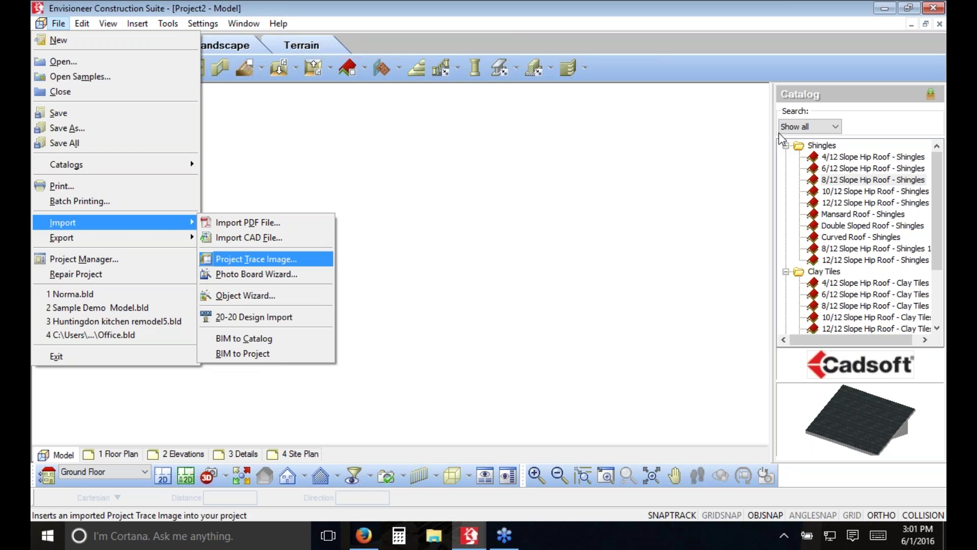
{"action": "key", "text": "Return"}
{"action": "left_click", "coordinate": [305, 147]}
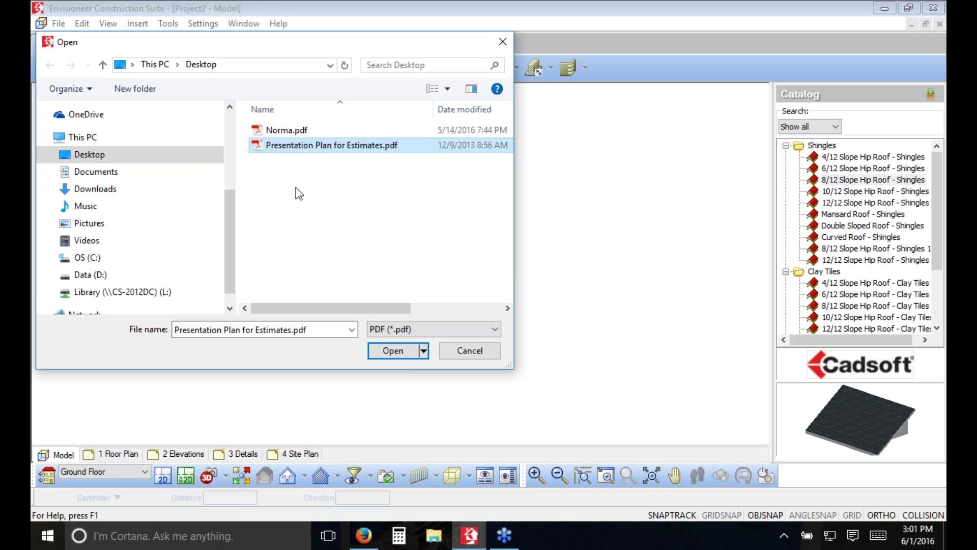
{"action": "left_click", "coordinate": [399, 351]}
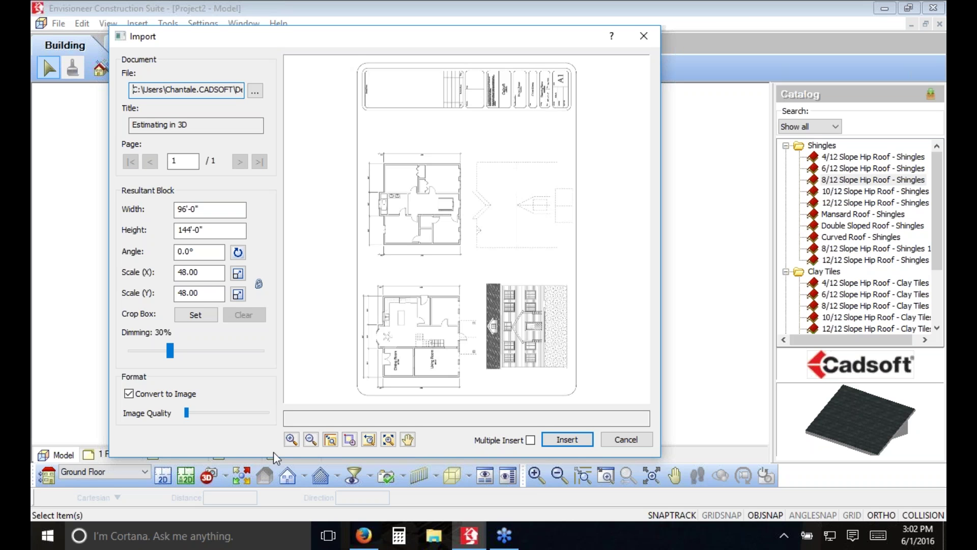
- Turn off Convert to Image for the PDF, comparing line sharpness at the corner of a floor plan
{"action": "left_click", "coordinate": [350, 439]}
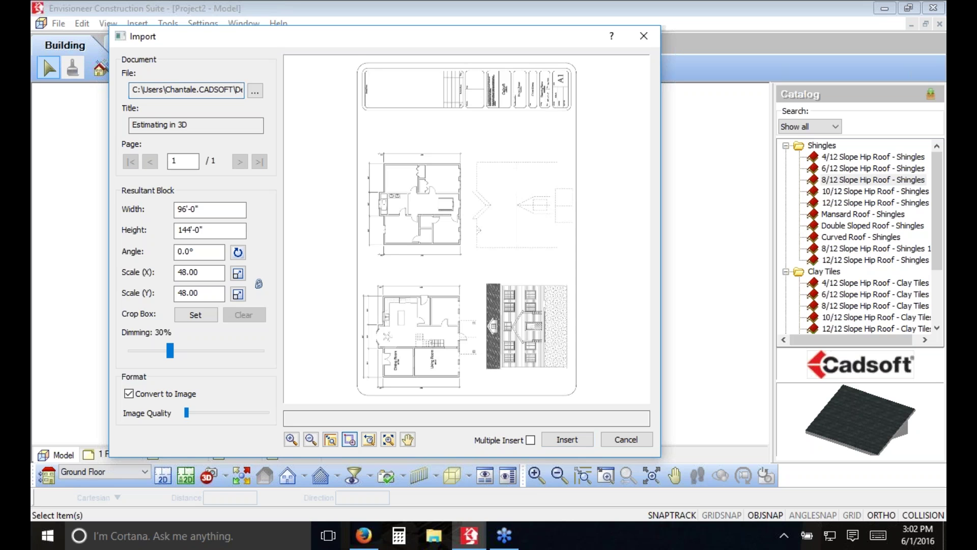
{"action": "left_click_drag", "start_coordinate": [365, 229], "coordinate": [411, 272]}
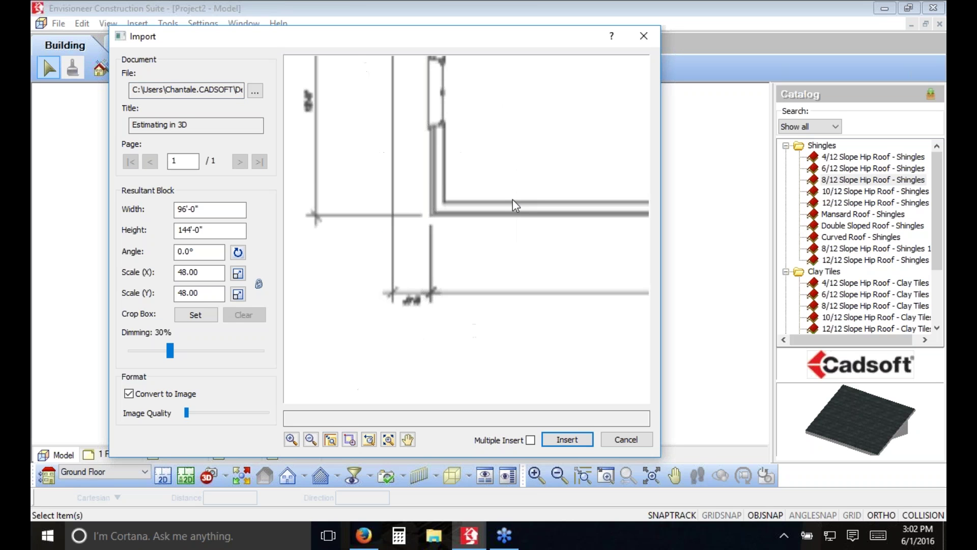
{"action": "left_click", "coordinate": [350, 439]}
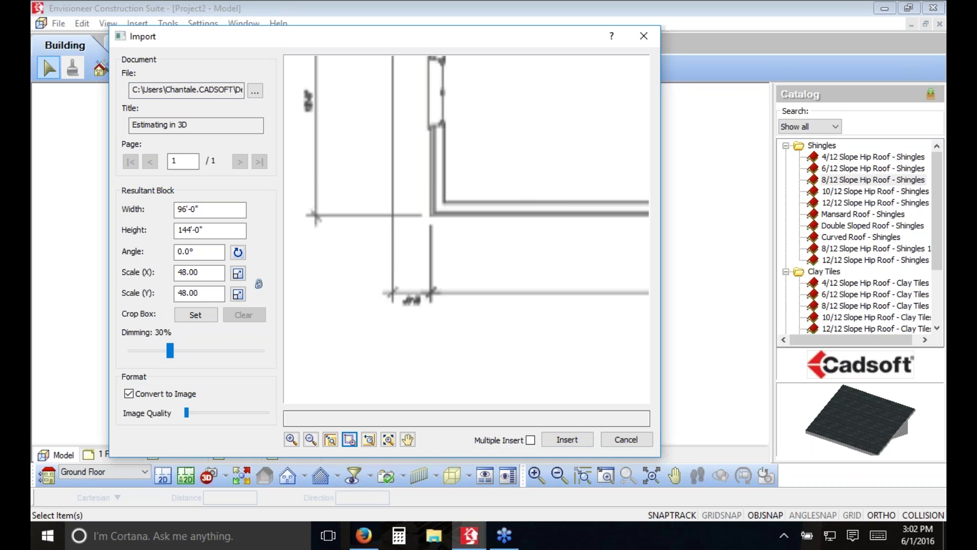
{"action": "left_click_drag", "start_coordinate": [404, 167], "coordinate": [476, 237]}
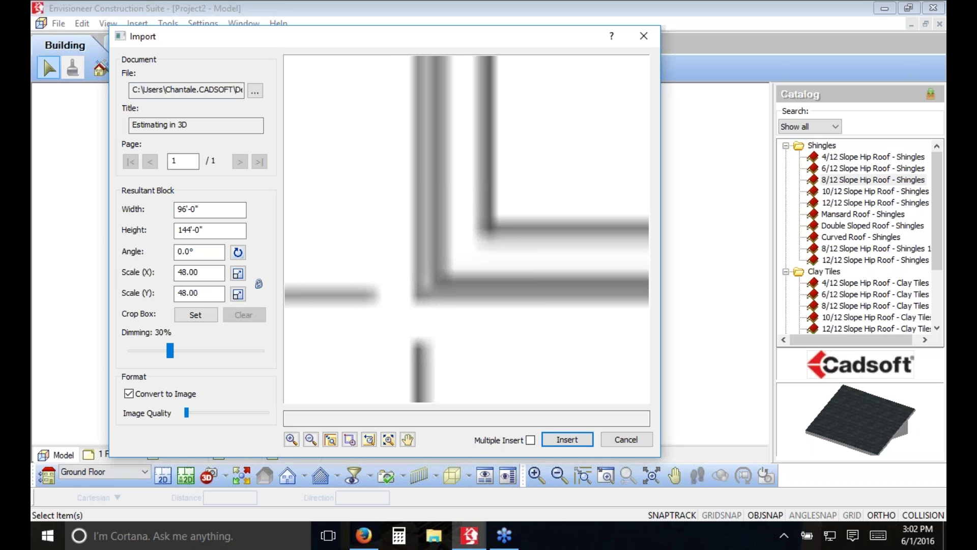
{"action": "left_click", "coordinate": [370, 440]}
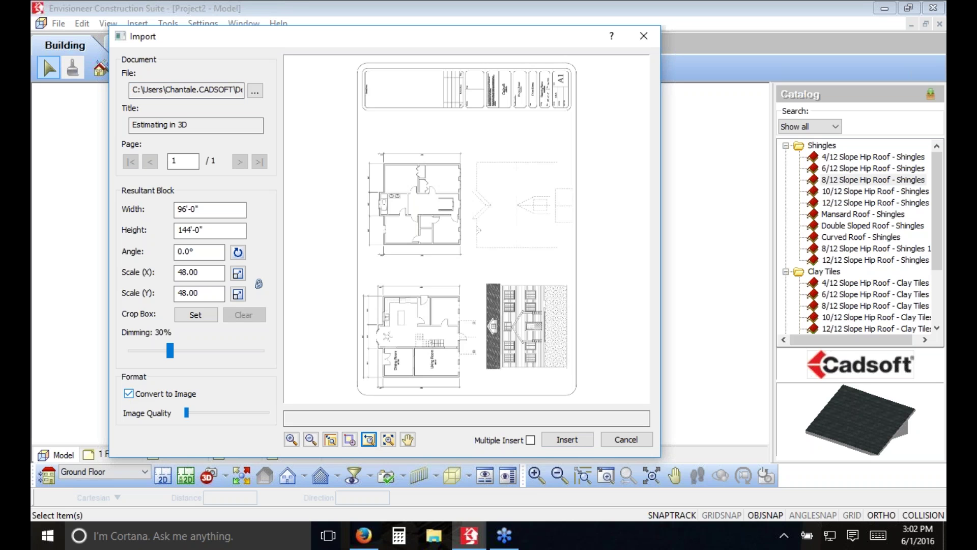
{"action": "key", "text": "Return"}
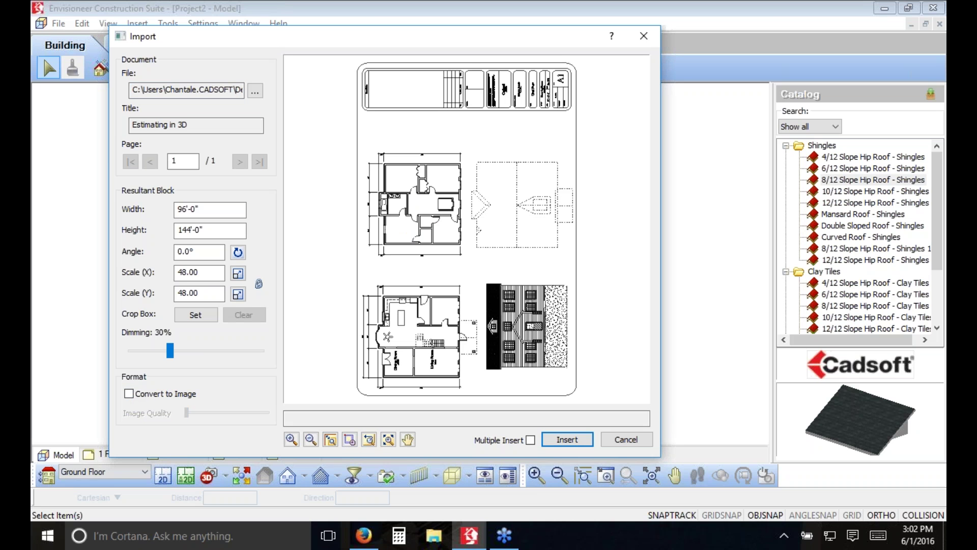
{"action": "left_click", "coordinate": [349, 441]}
{"action": "left_click_drag", "start_coordinate": [376, 230], "coordinate": [404, 259]}
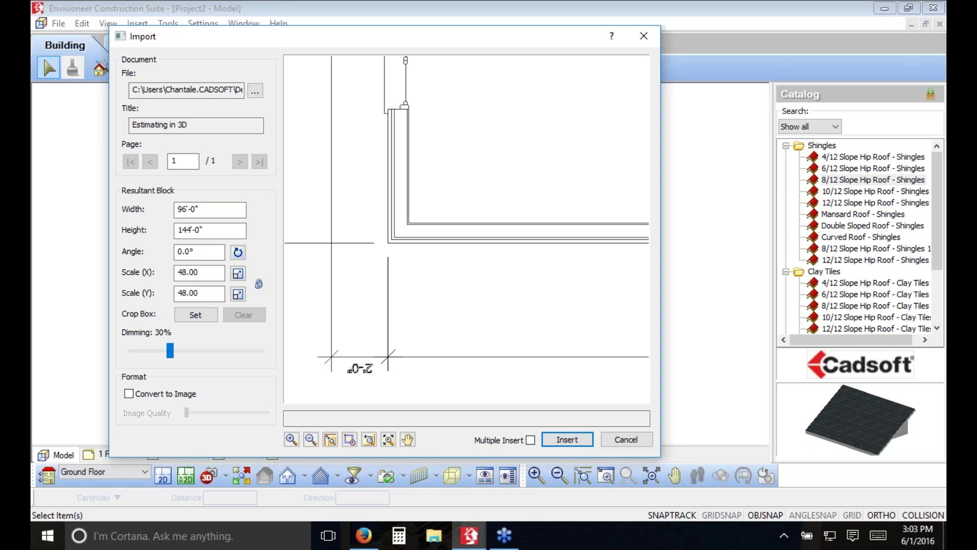
{"action": "left_click", "coordinate": [368, 441]}
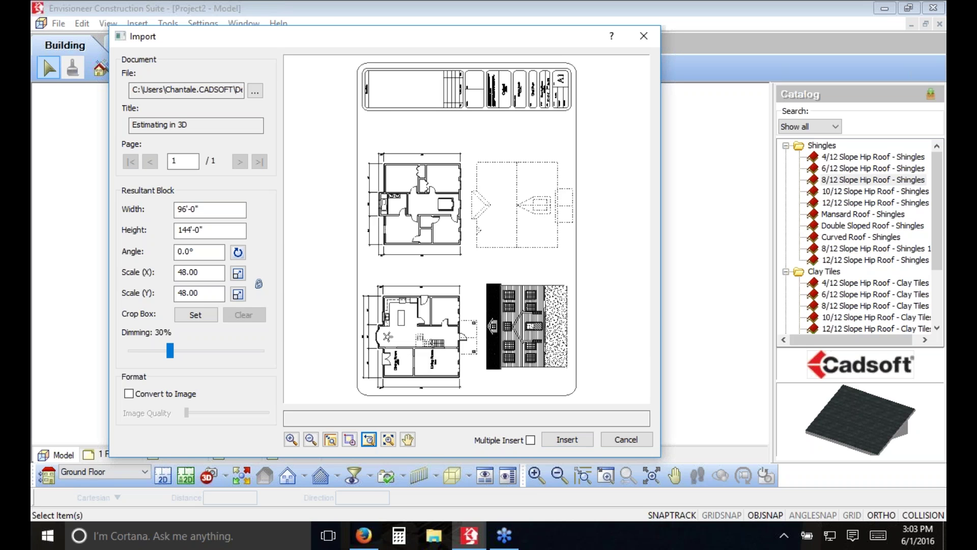
- Rotate the PDF sheet by setting its angle to 270°
{"action": "left_click", "coordinate": [207, 275]}
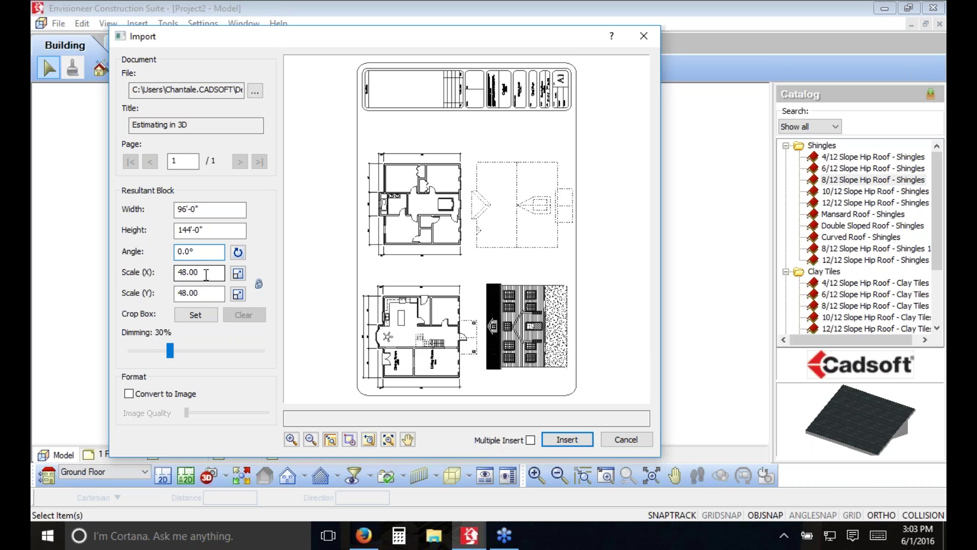
{"action": "left_click", "coordinate": [180, 251]}
{"action": "type", "text": "27"}
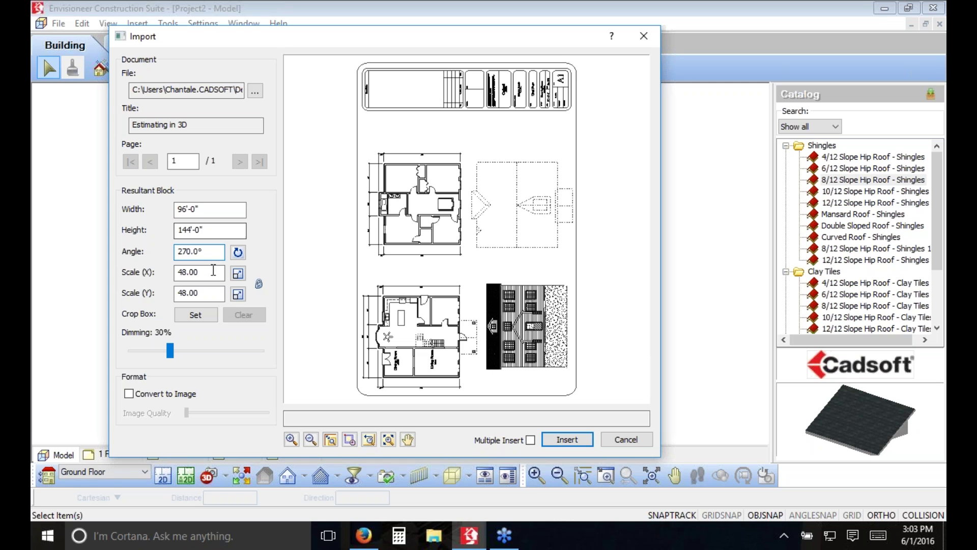
{"action": "left_click", "coordinate": [213, 270]}
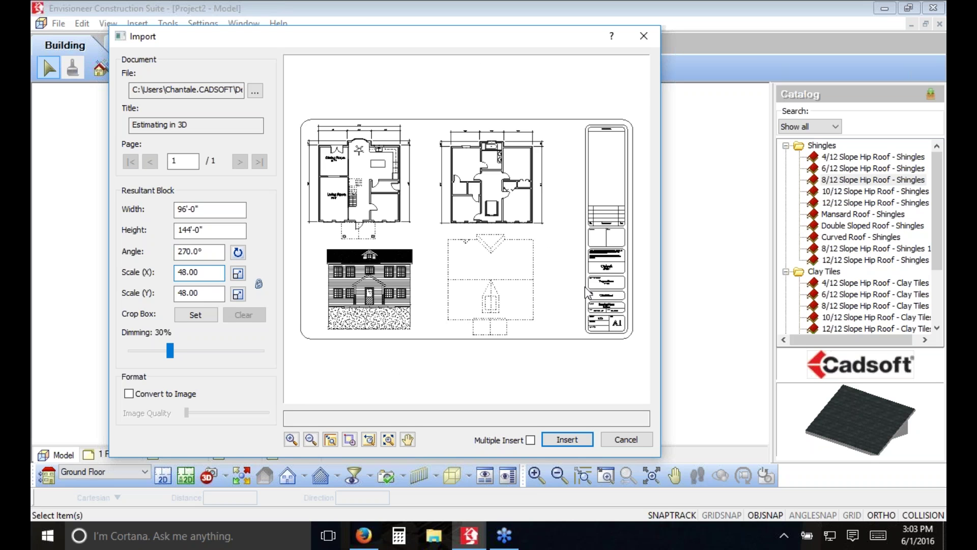
- Scale the PDF by reference, picking both ends of the dimension line above the Dining Room and entering 12' as the new distance
{"action": "left_click", "coordinate": [350, 439]}
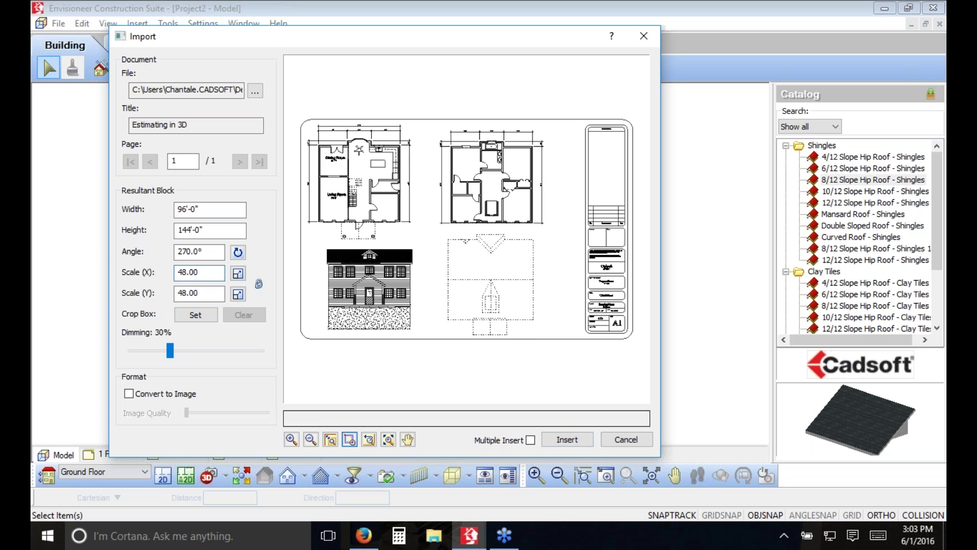
{"action": "left_click_drag", "start_coordinate": [318, 142], "coordinate": [353, 125]}
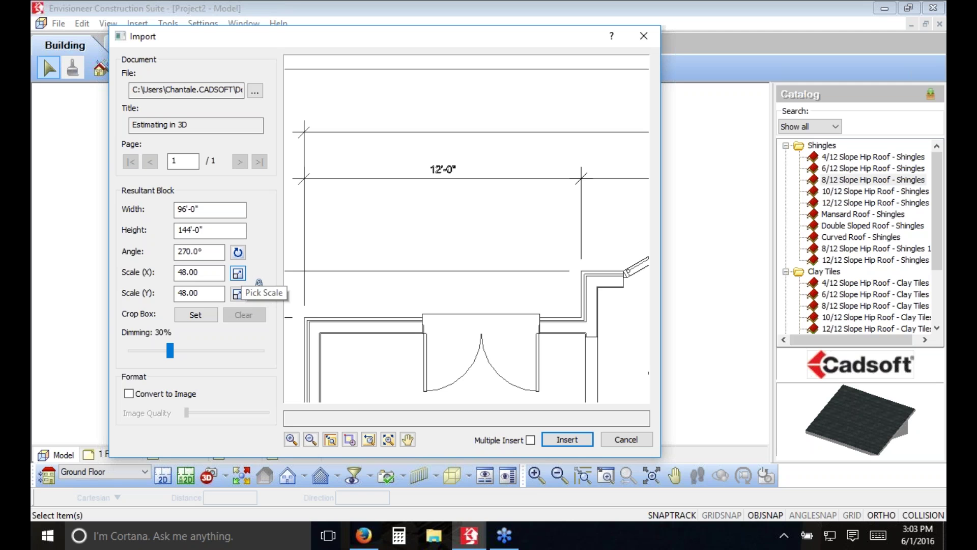
{"action": "left_click", "coordinate": [238, 273]}
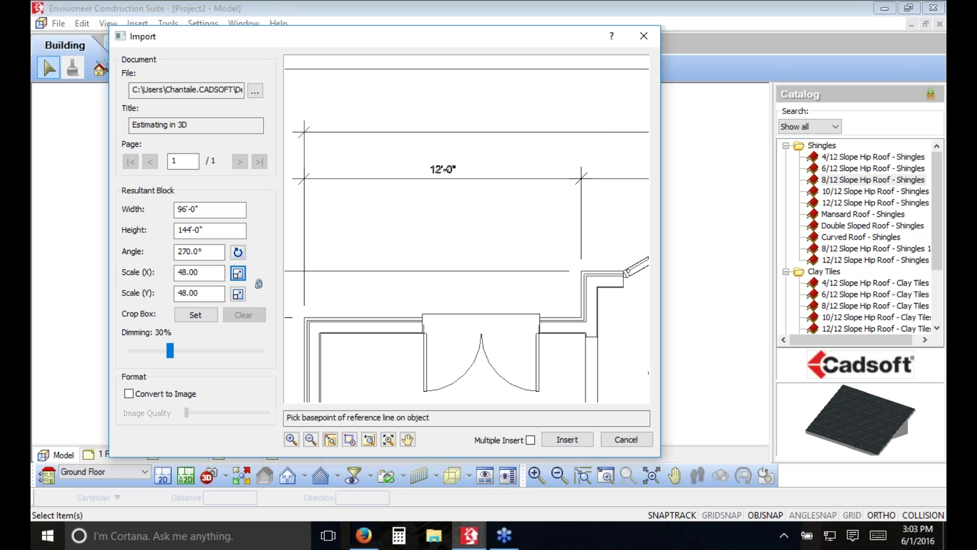
{"action": "left_click", "coordinate": [580, 178]}
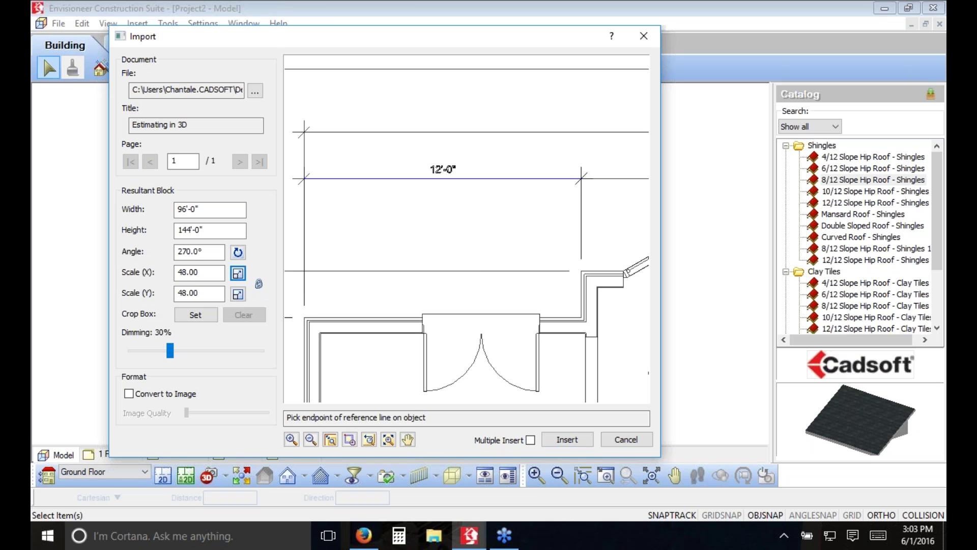
{"action": "left_click", "coordinate": [304, 178]}
{"action": "type", "text": "12"}
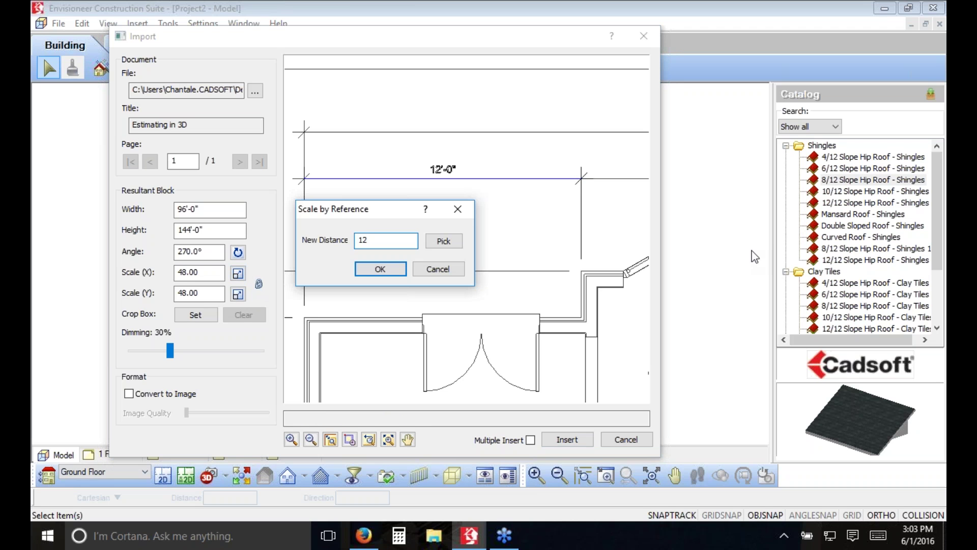
{"action": "type", "text": "'"}
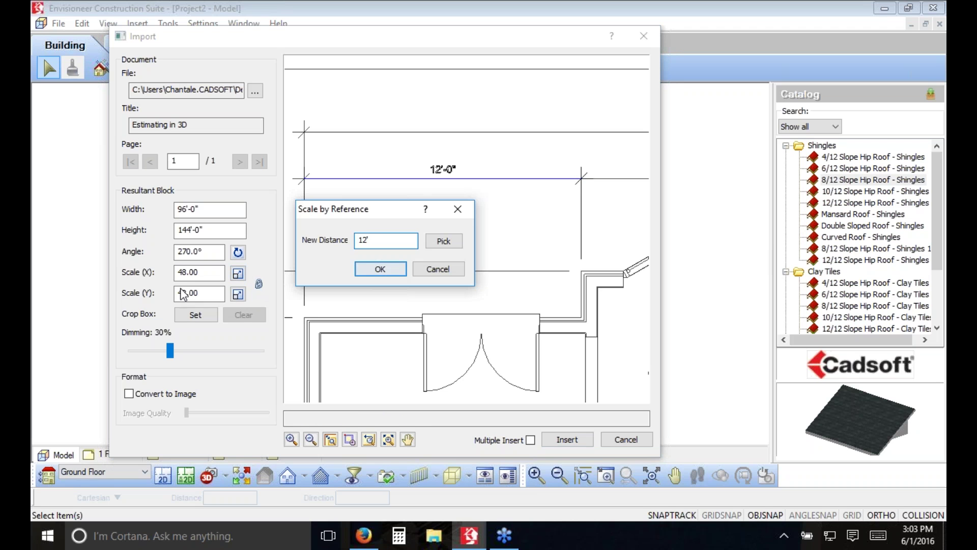
{"action": "left_click", "coordinate": [384, 268]}
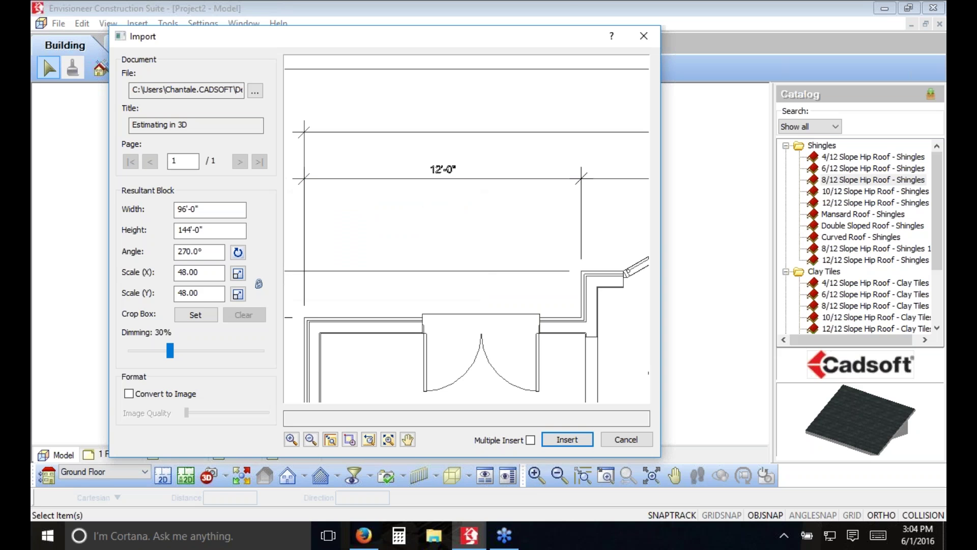
{"action": "left_click", "coordinate": [220, 270]}
- Set a crop box around the floor plan containing the Dining Room and Living Room, including its front porch
{"action": "left_click", "coordinate": [369, 441]}
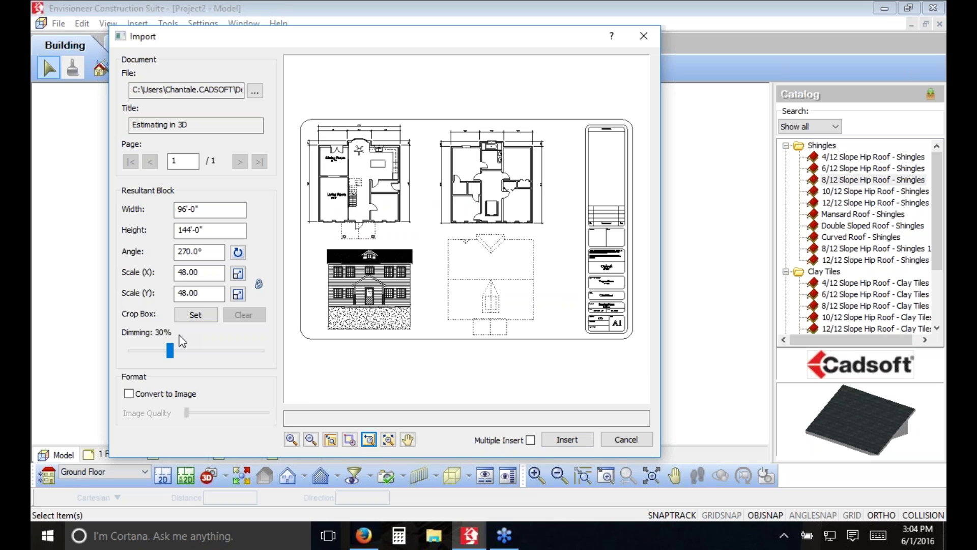
{"action": "left_click", "coordinate": [200, 316]}
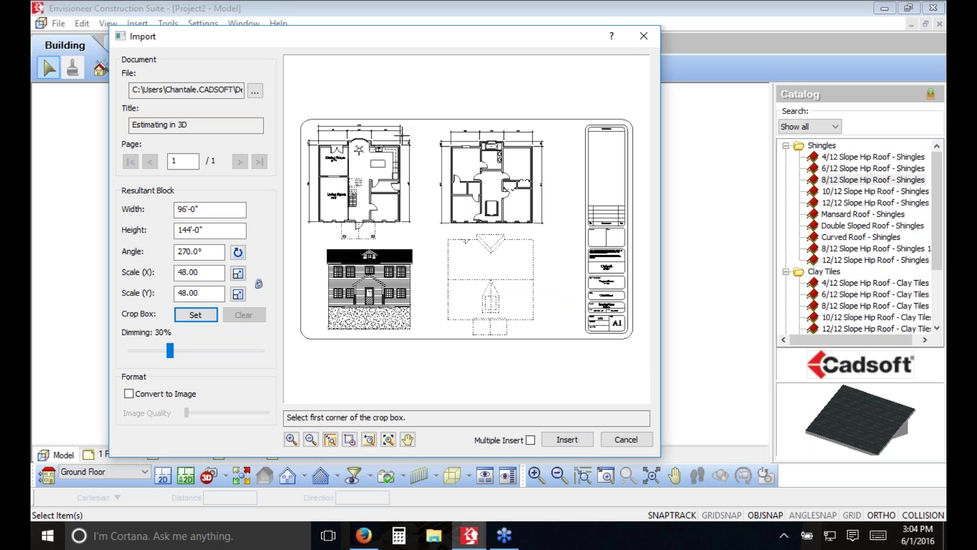
{"action": "left_click", "coordinate": [400, 140]}
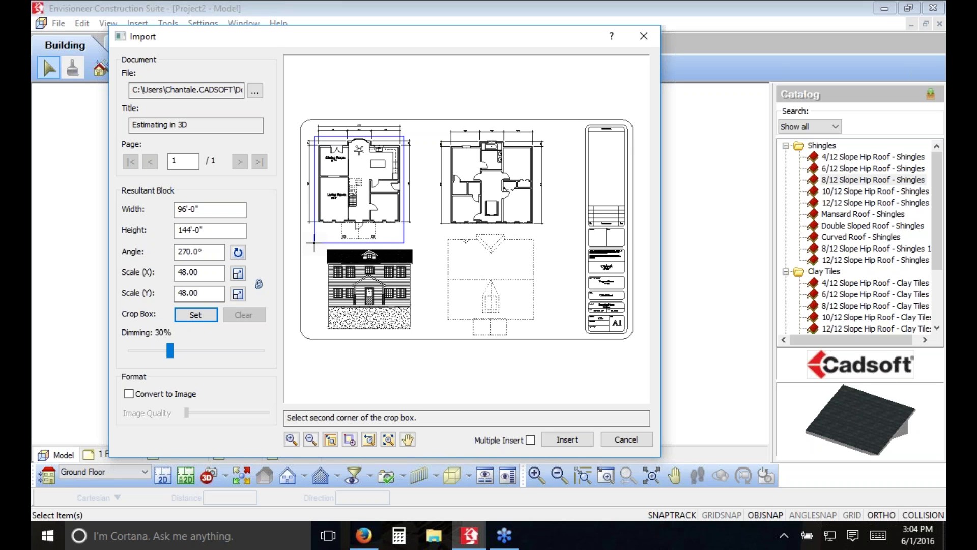
{"action": "left_click", "coordinate": [314, 243]}
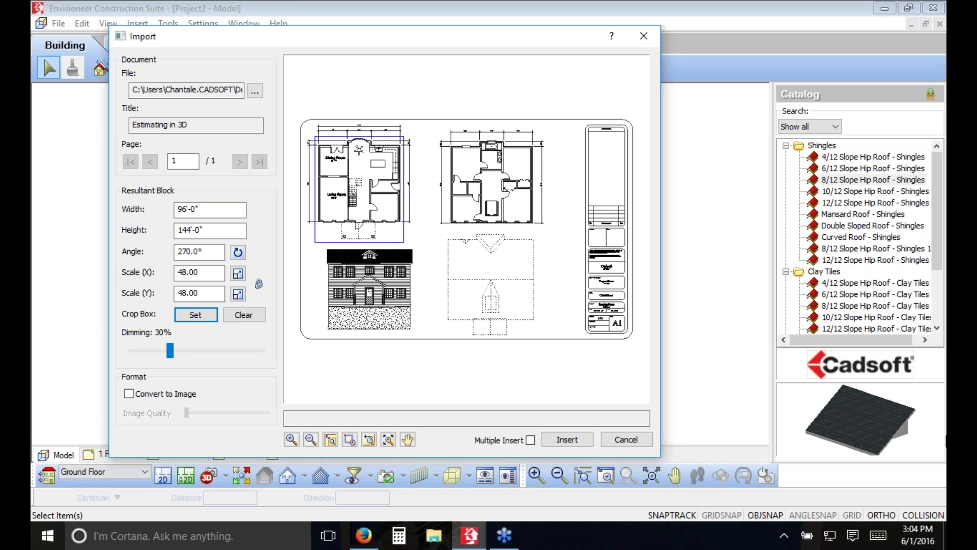
- Set the PDF's dimming to 67% and insert the cropped floor plan near the middle of the drawing area
{"action": "left_click", "coordinate": [180, 225]}
{"action": "left_click", "coordinate": [171, 351]}
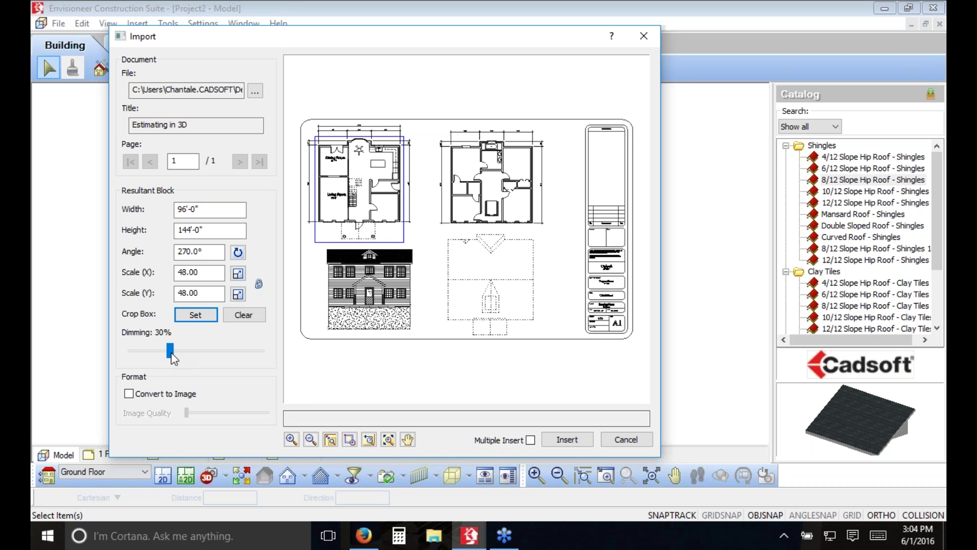
{"action": "left_click_drag", "start_coordinate": [171, 353], "coordinate": [235, 349]}
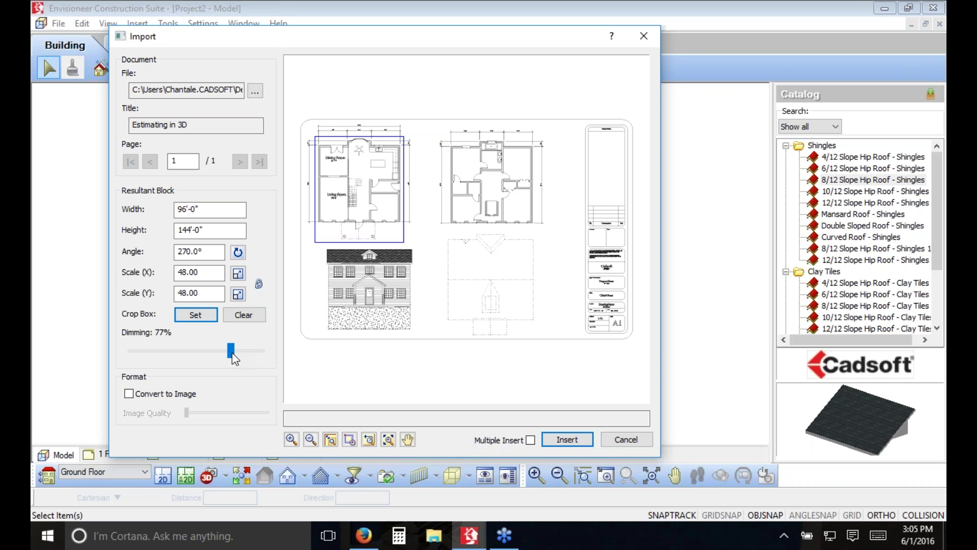
{"action": "left_click_drag", "start_coordinate": [232, 352], "coordinate": [218, 351]}
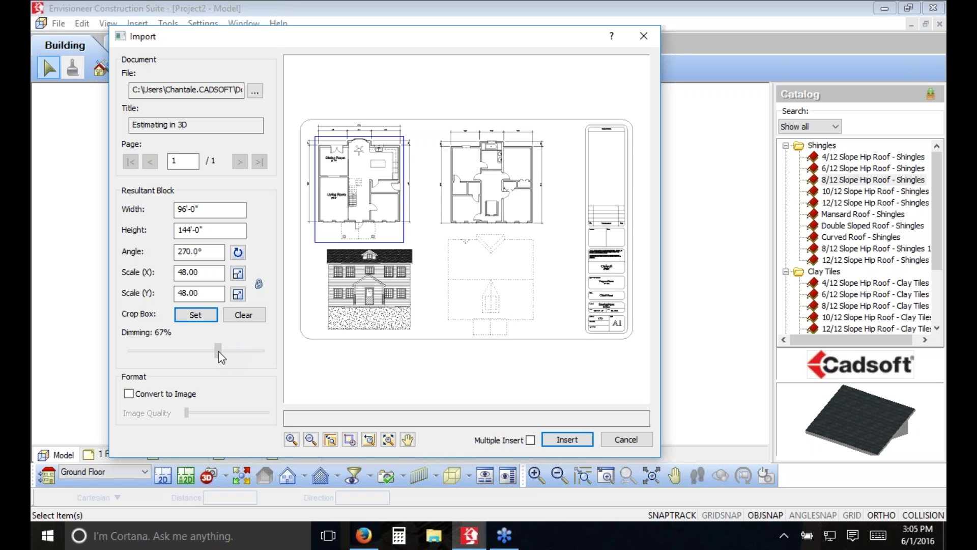
{"action": "left_click", "coordinate": [578, 444]}
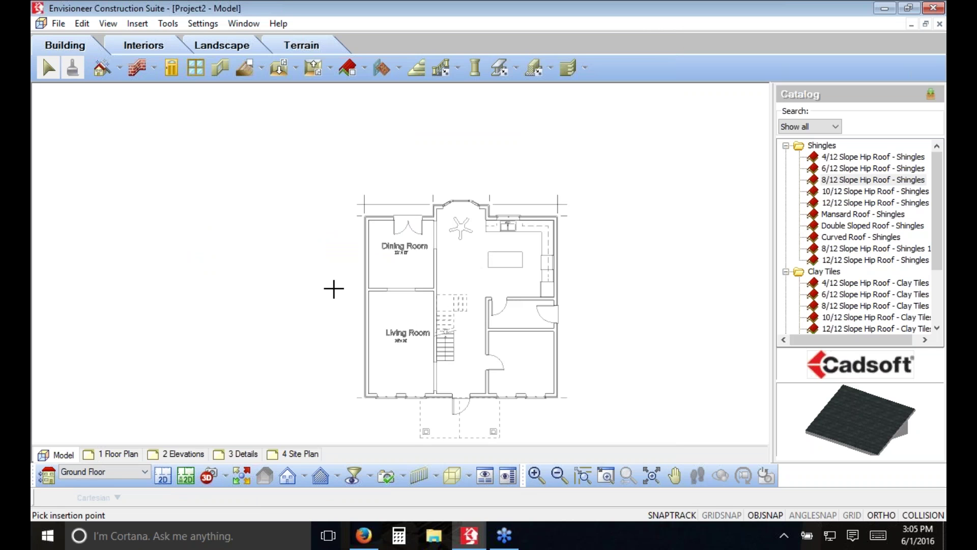
{"action": "left_click", "coordinate": [444, 253]}
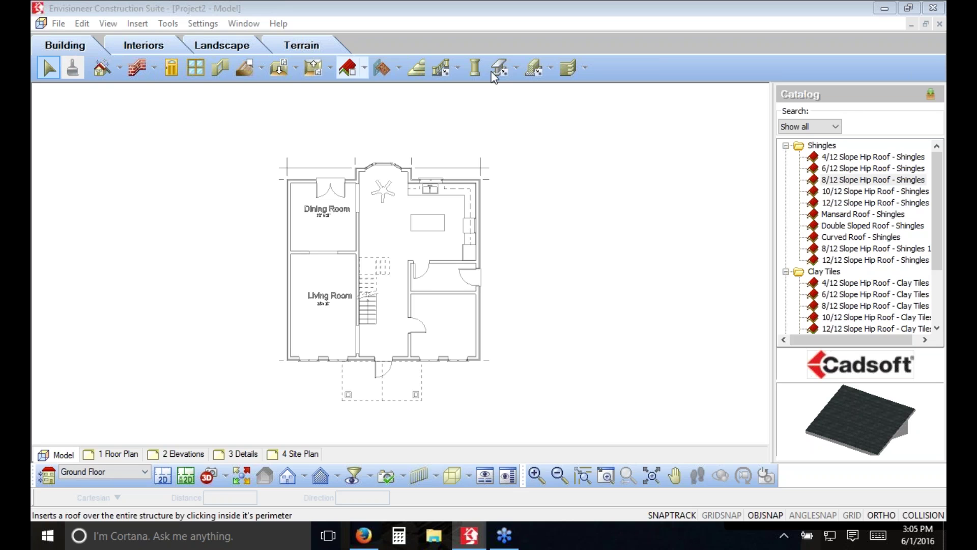
- Start a 2 x 6 Cement Board Siding exterior wall and set it to be inserted by baseline
{"action": "left_click", "coordinate": [137, 74]}
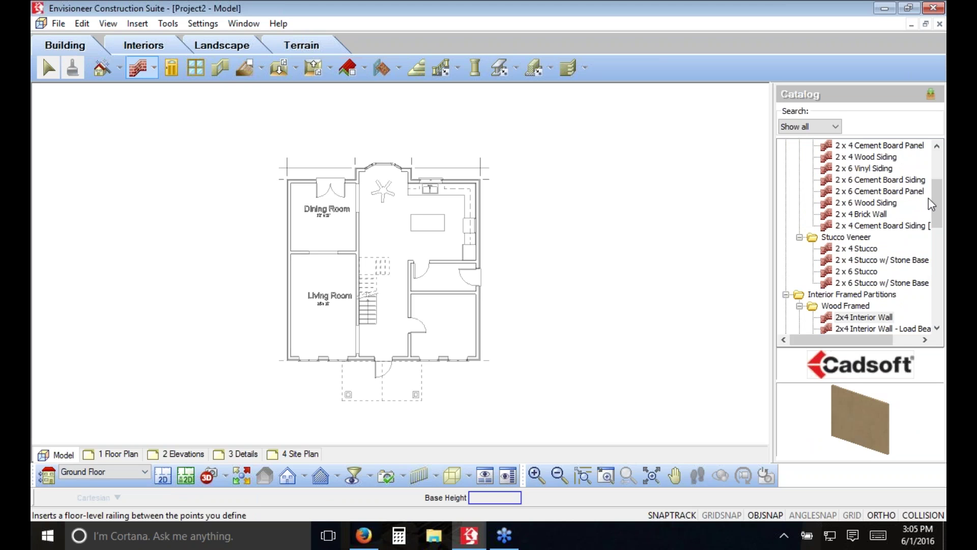
{"action": "left_click", "coordinate": [938, 293]}
{"action": "scroll", "coordinate": [866, 203], "scroll_direction": "up", "scroll_amount": 8}
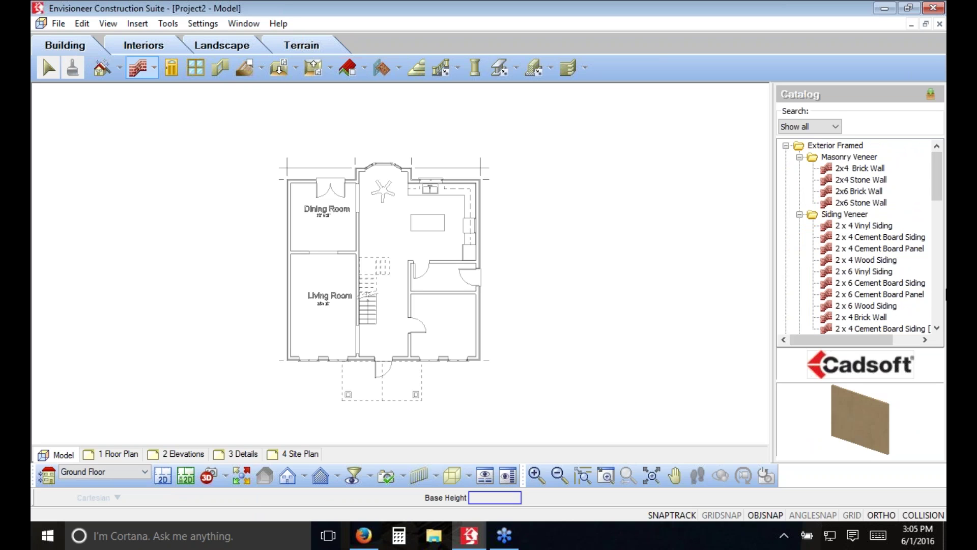
{"action": "left_click", "coordinate": [938, 330]}
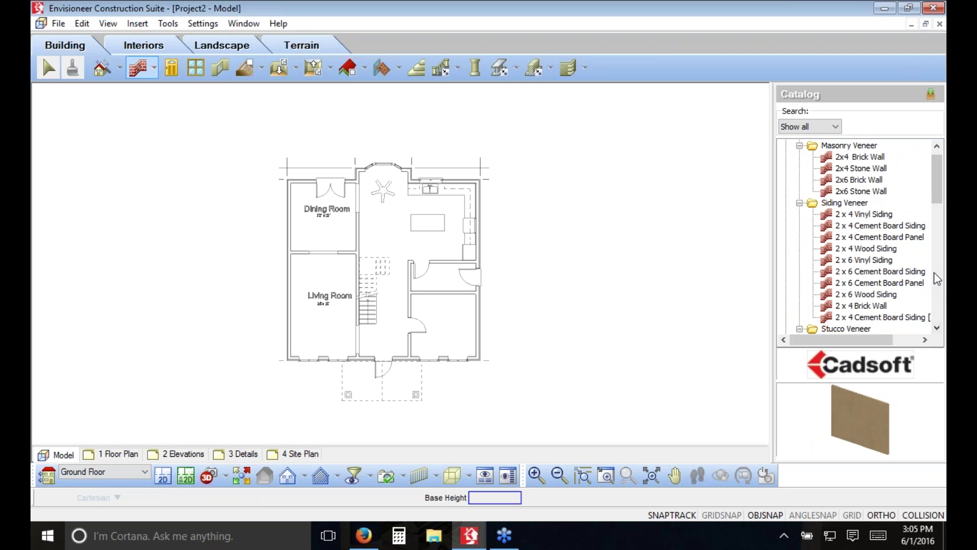
{"action": "left_click", "coordinate": [882, 272]}
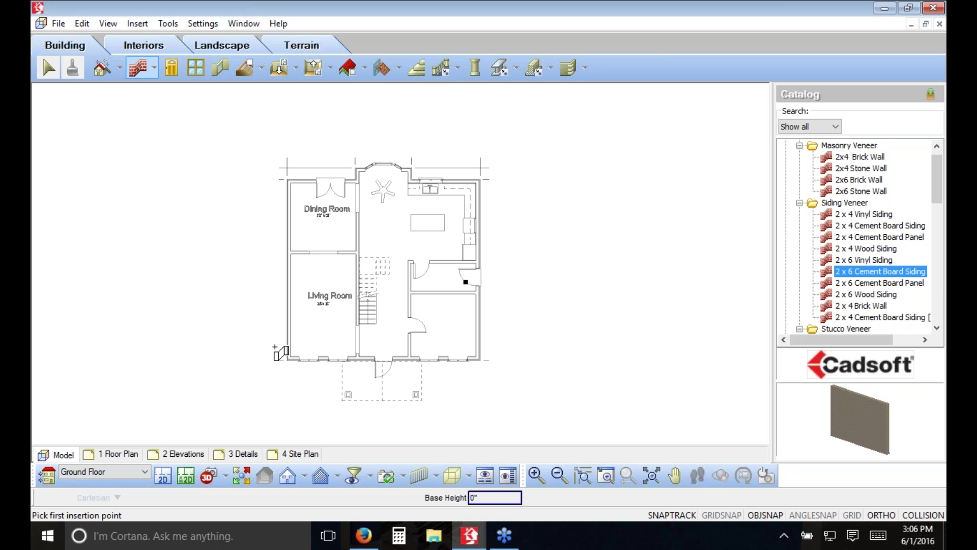
{"action": "right_click", "coordinate": [196, 284]}
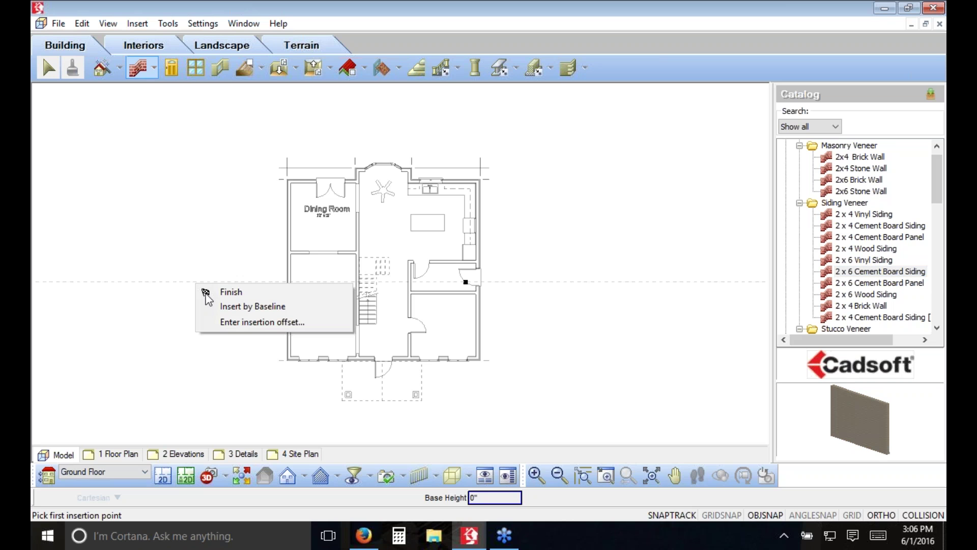
{"action": "left_click", "coordinate": [230, 306]}
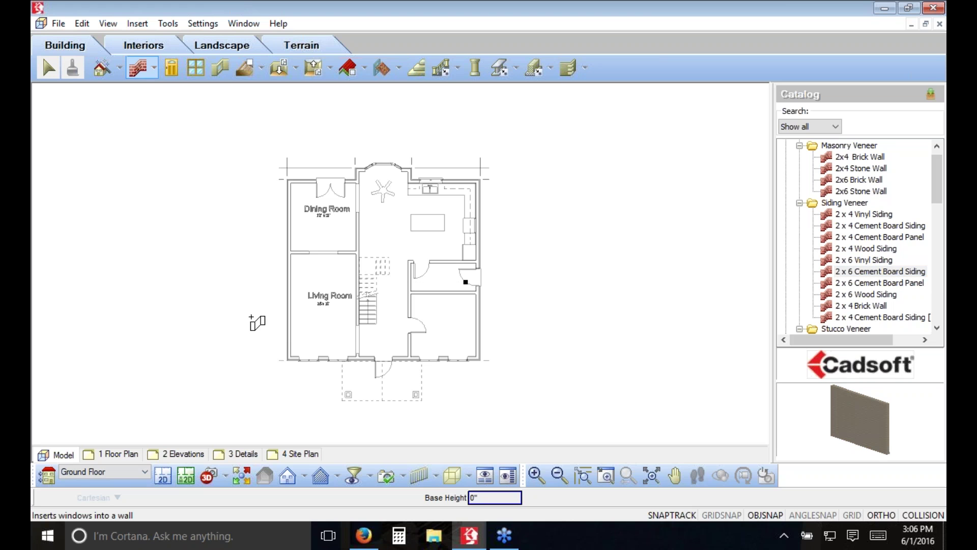
- Trace the wall baseline around the floor plan's outer corners, from the Living Room's front corner around the rear bump-out to the Dining Room's rear corner
{"action": "left_click", "coordinate": [298, 366]}
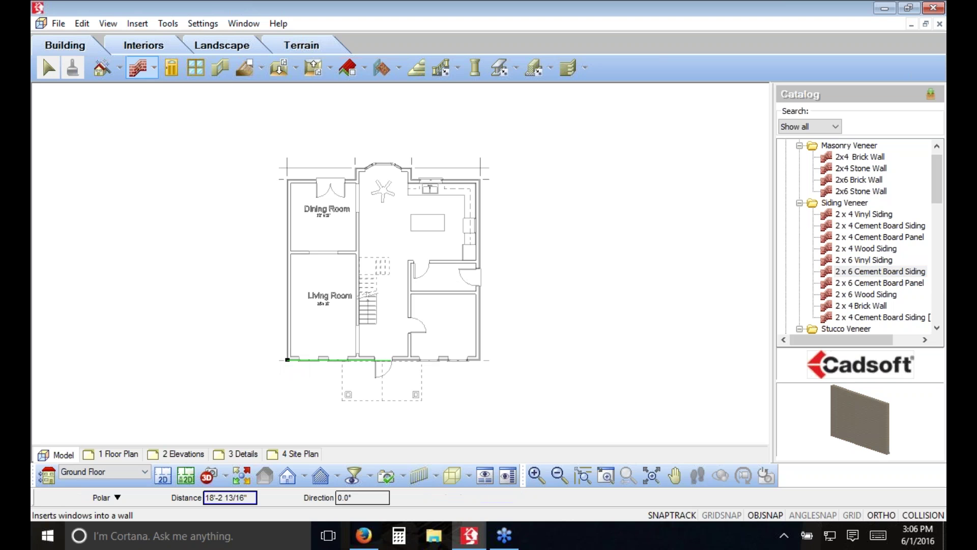
{"action": "left_click", "coordinate": [479, 359]}
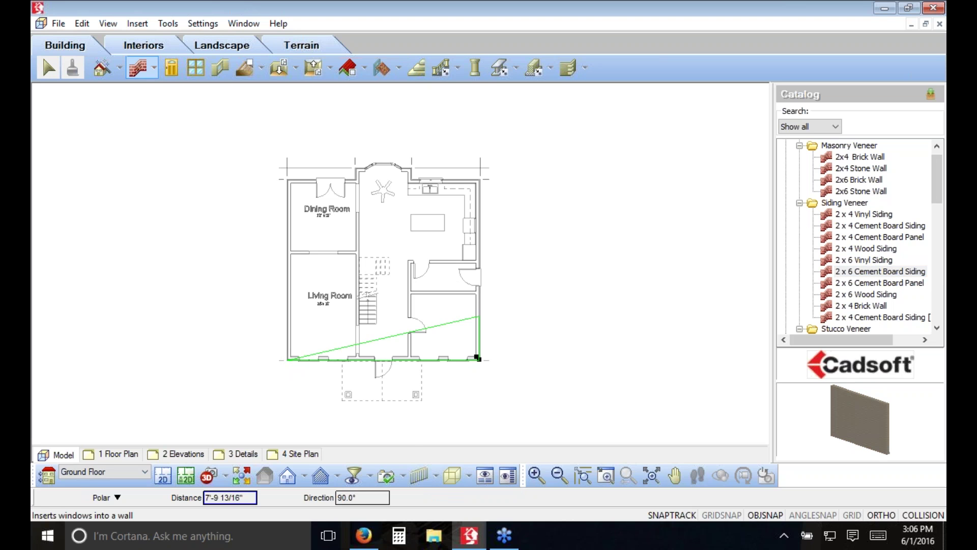
{"action": "left_click", "coordinate": [444, 179]}
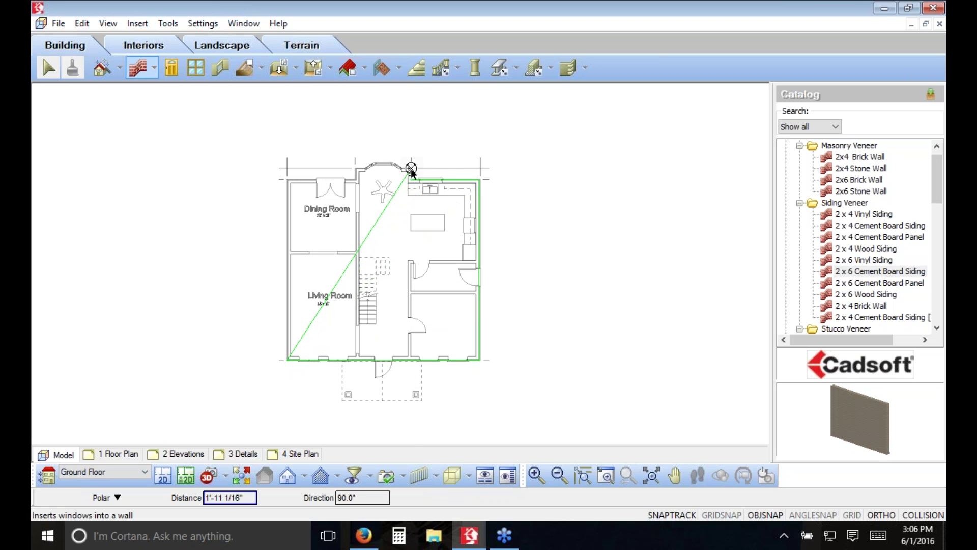
{"action": "left_click", "coordinate": [411, 169]}
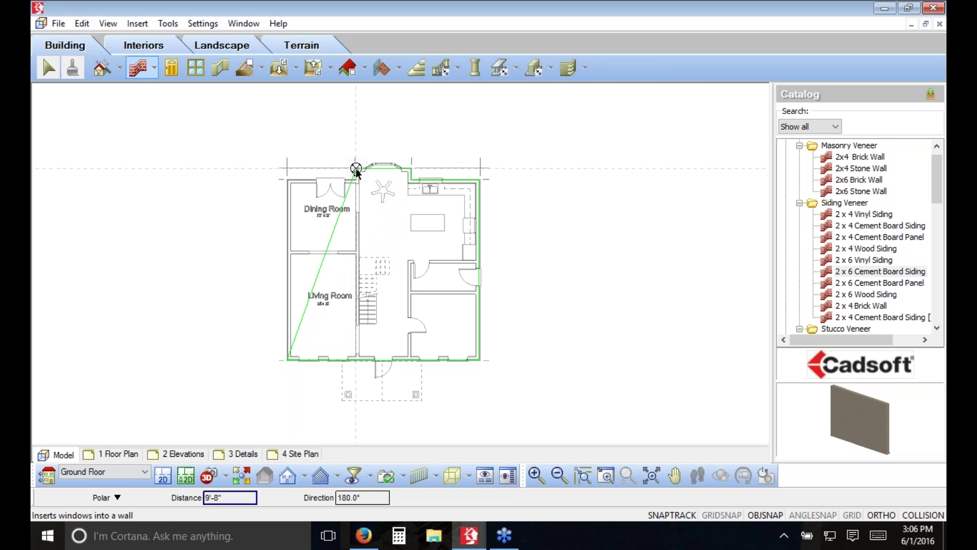
{"action": "left_click", "coordinate": [356, 169]}
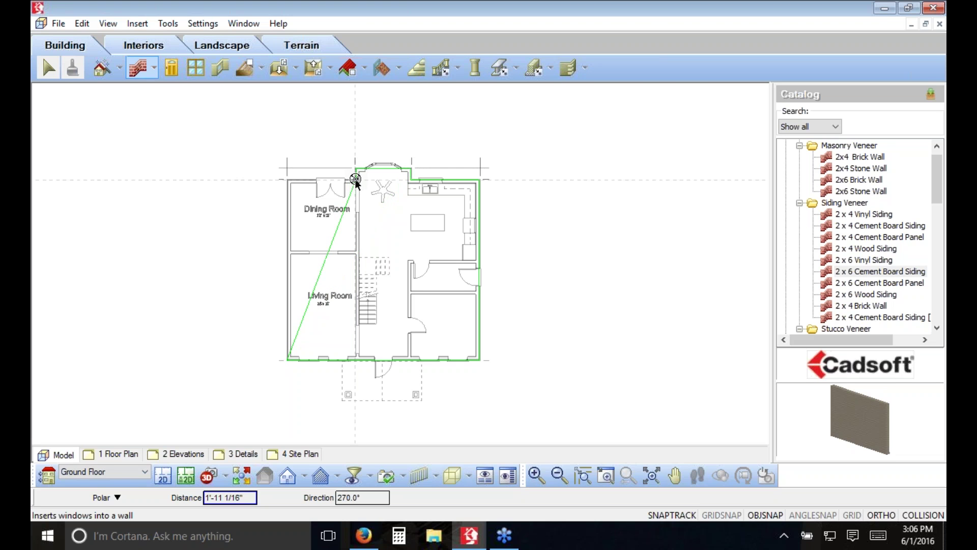
{"action": "left_click", "coordinate": [355, 179]}
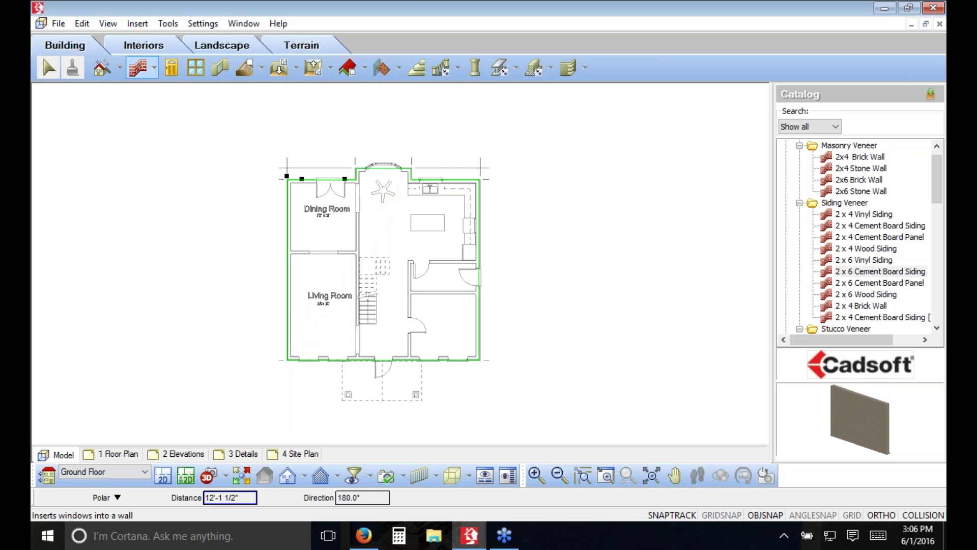
{"action": "left_click", "coordinate": [286, 178]}
- Finish the baseline and create the exterior walls using Outer Face of Veneer as the boundary, with a 0" offset towards outside
{"action": "right_click", "coordinate": [286, 178]}
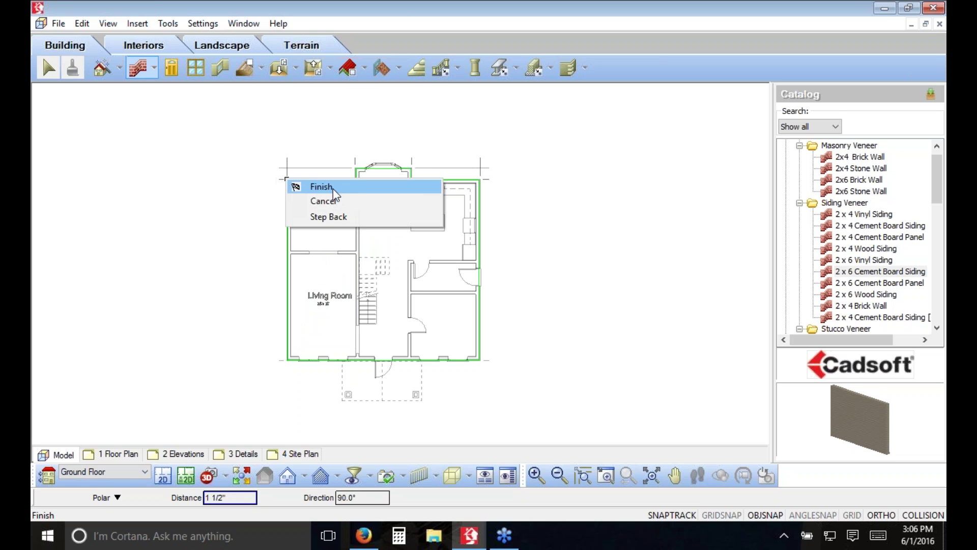
{"action": "left_click", "coordinate": [333, 188]}
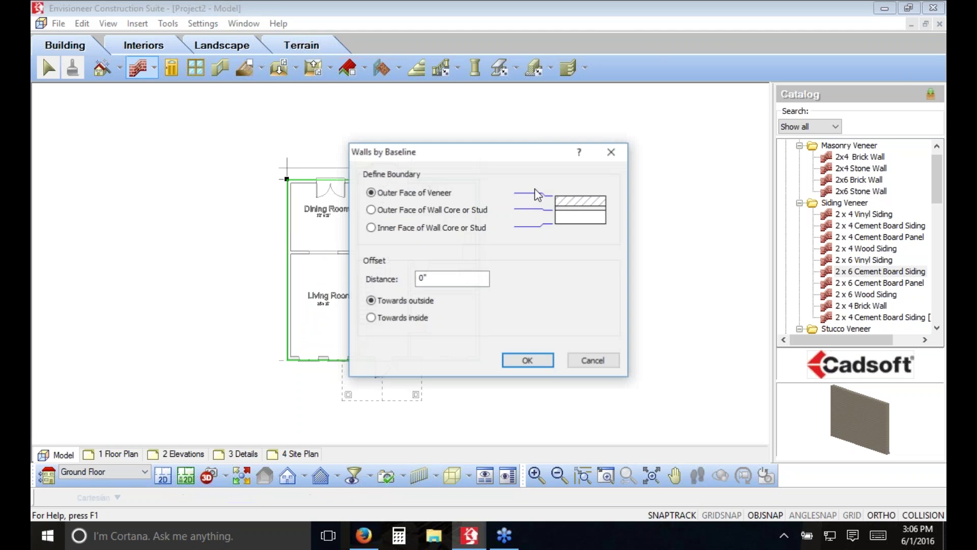
{"action": "left_click", "coordinate": [927, 31]}
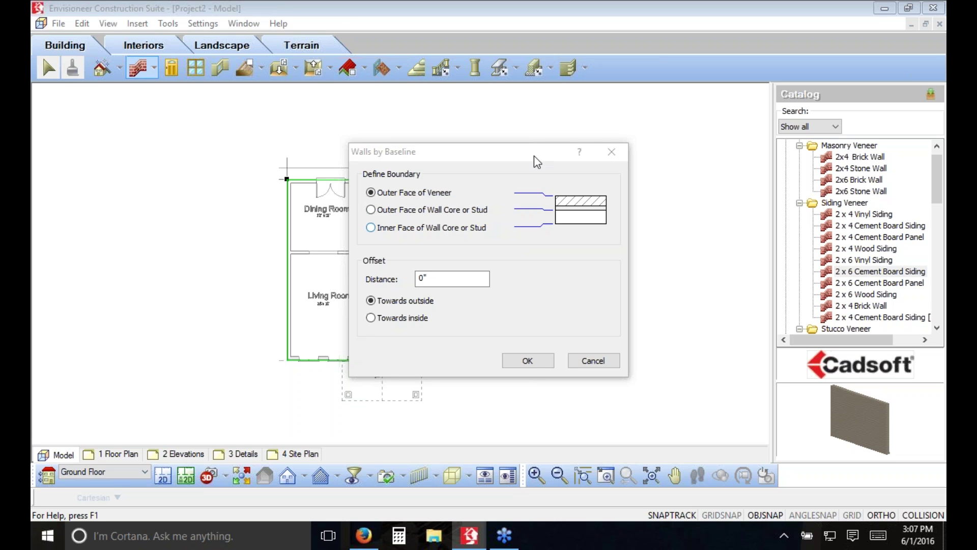
{"action": "left_click", "coordinate": [527, 363]}
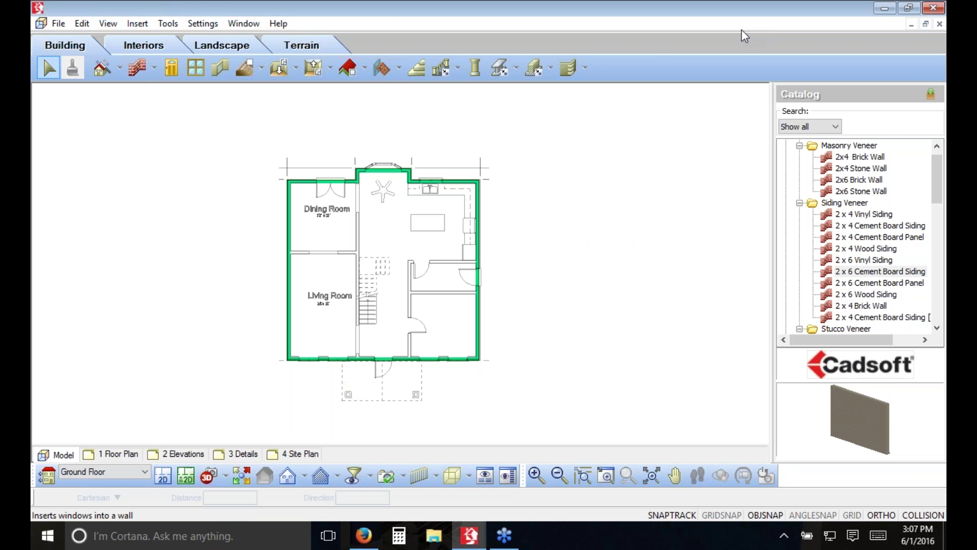
- Place 2x6 load-bearing interior walls along the Dining and Living Room side of the hall, and around the front room and entry opposite the Living Room
{"action": "left_click", "coordinate": [938, 328]}
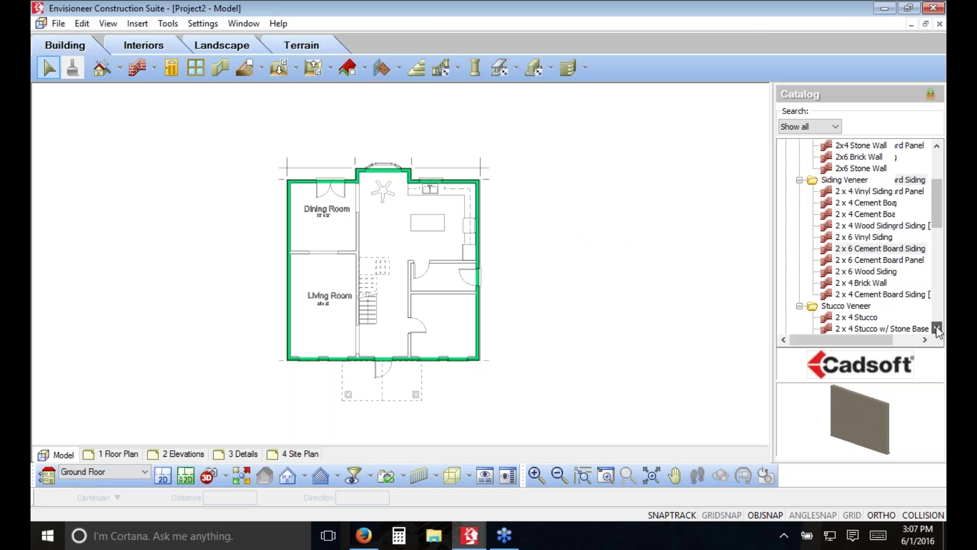
{"action": "scroll", "coordinate": [937, 329], "scroll_direction": "down", "scroll_amount": 5}
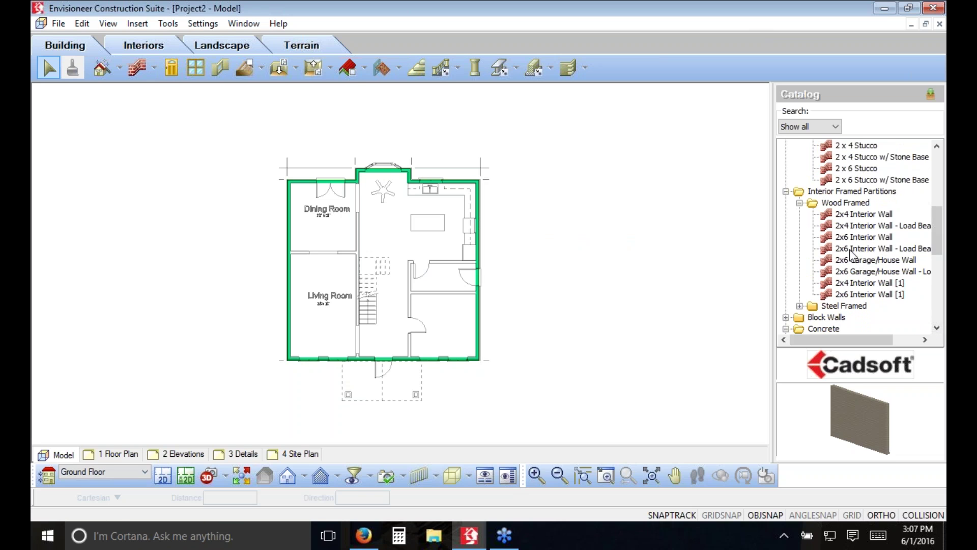
{"action": "left_click", "coordinate": [852, 250]}
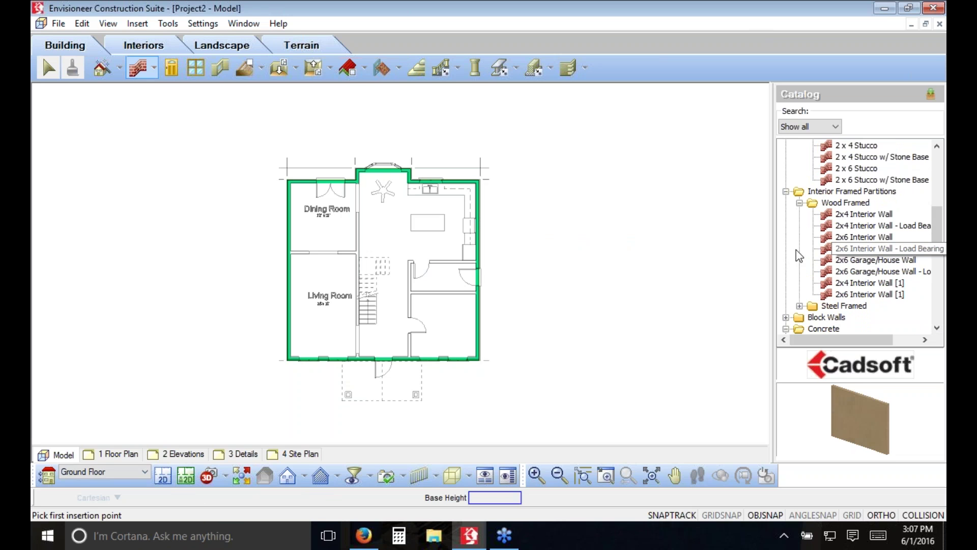
{"action": "left_click", "coordinate": [356, 181]}
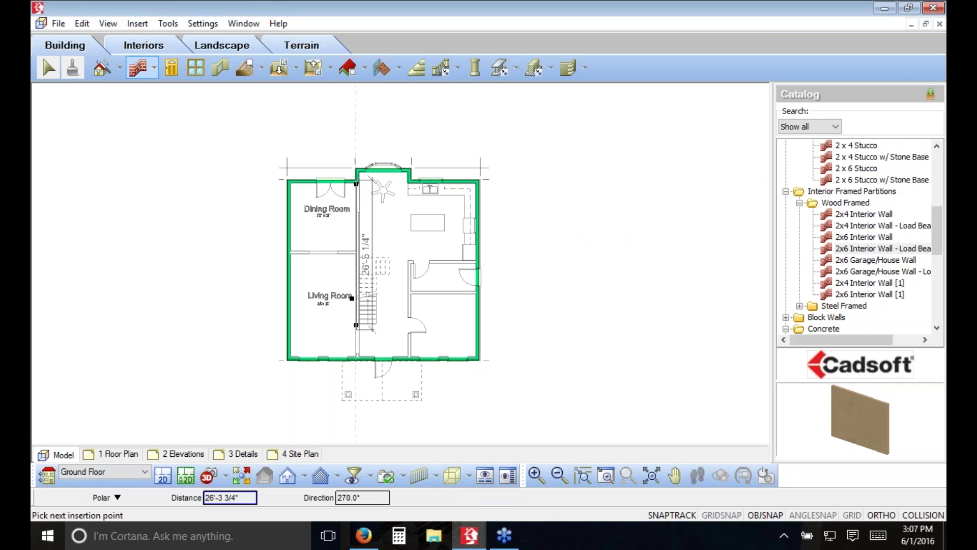
{"action": "left_click", "coordinate": [356, 359]}
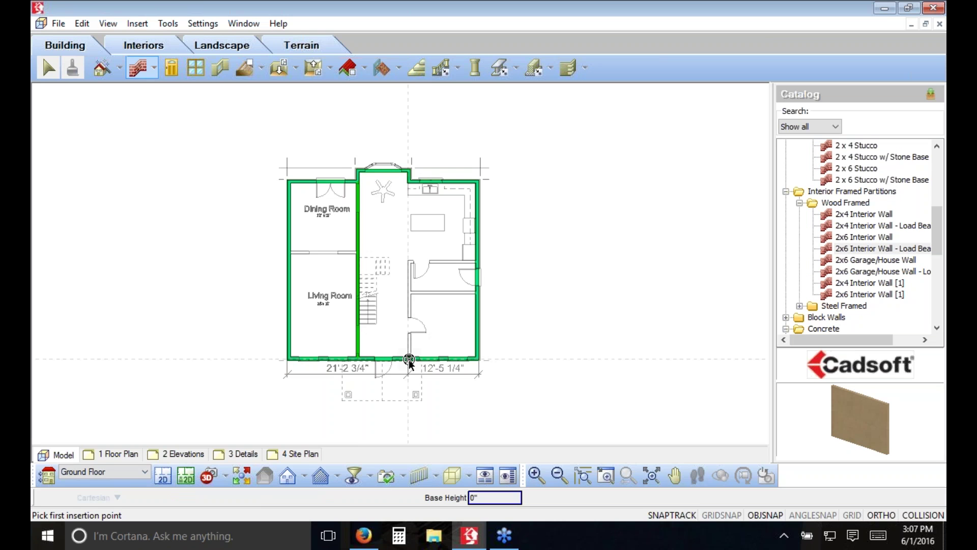
{"action": "left_click_drag", "start_coordinate": [409, 360], "coordinate": [409, 260]}
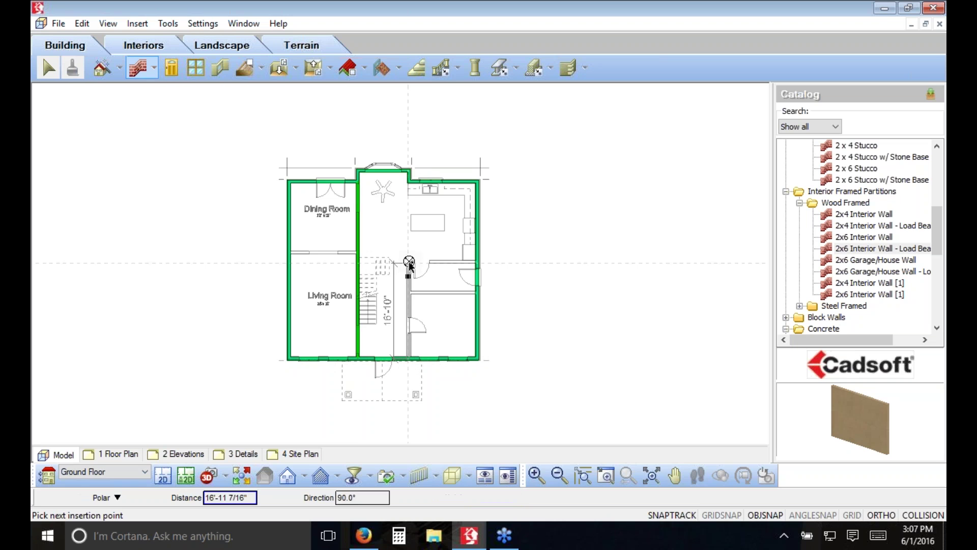
{"action": "left_click", "coordinate": [477, 263]}
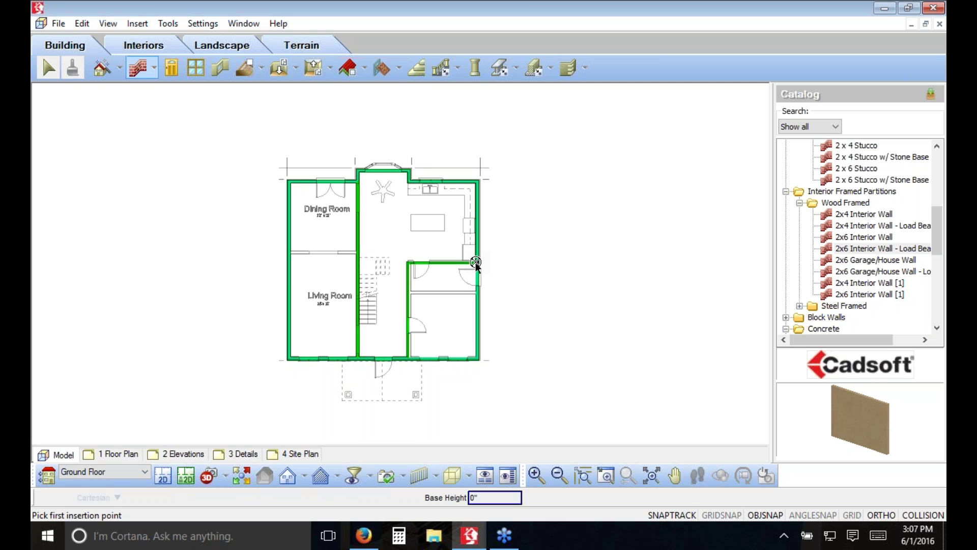
- Place 2x4 interior walls between the Dining Room and Living Room and between the side entry and front room, ending wall insertion
{"action": "left_click", "coordinate": [868, 214]}
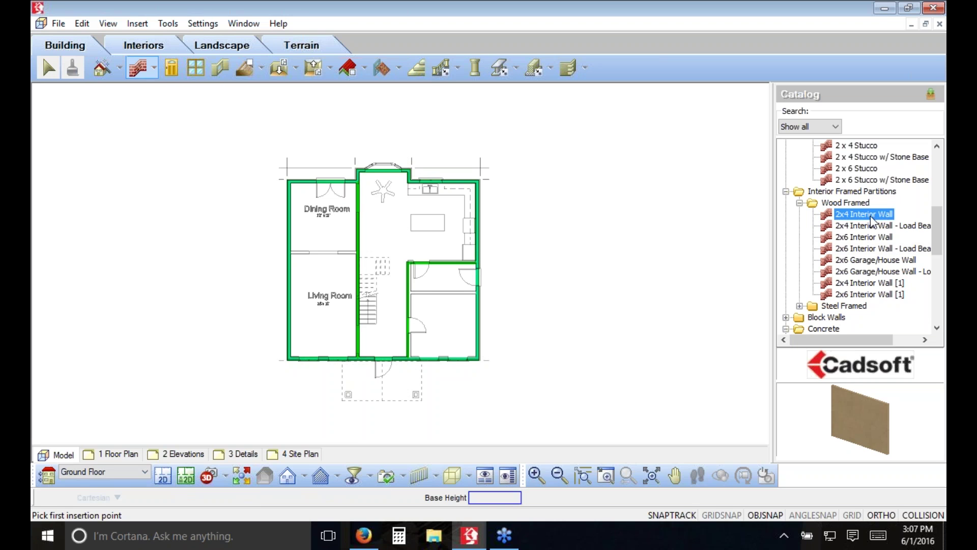
{"action": "left_click", "coordinate": [358, 252]}
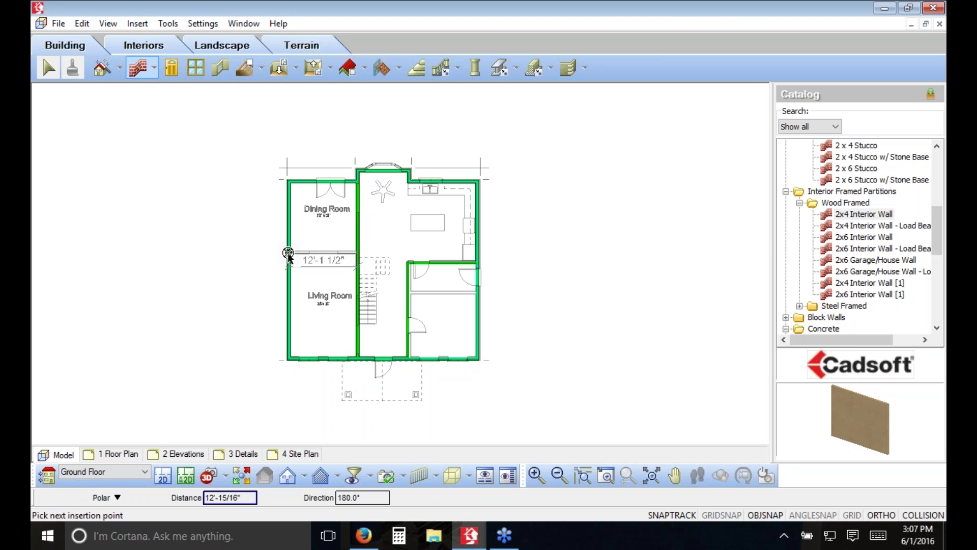
{"action": "left_click", "coordinate": [288, 253]}
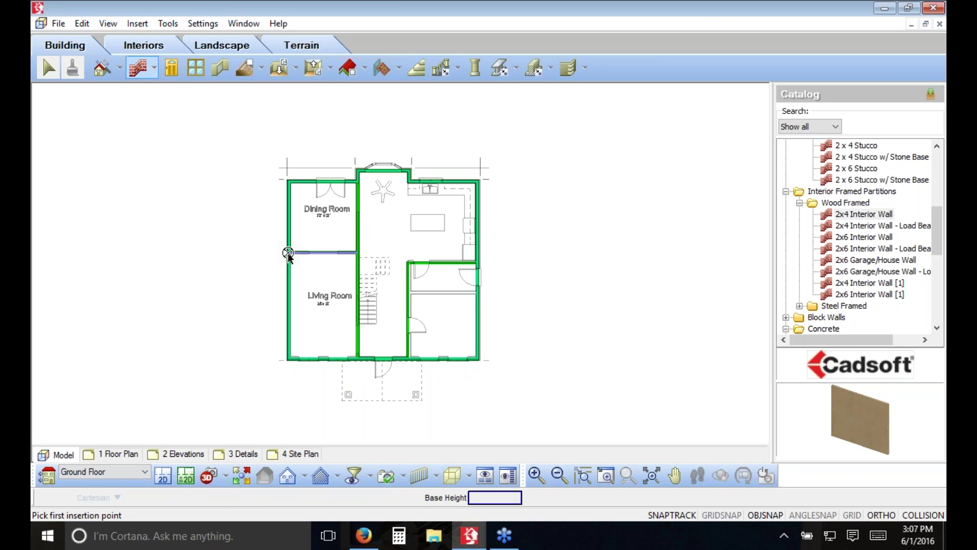
{"action": "left_click", "coordinate": [414, 294]}
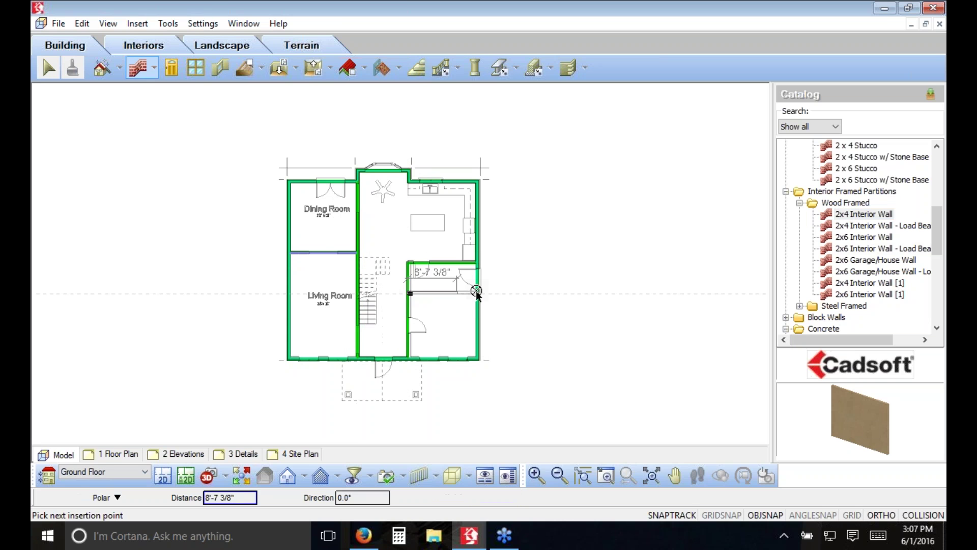
{"action": "left_click", "coordinate": [479, 294]}
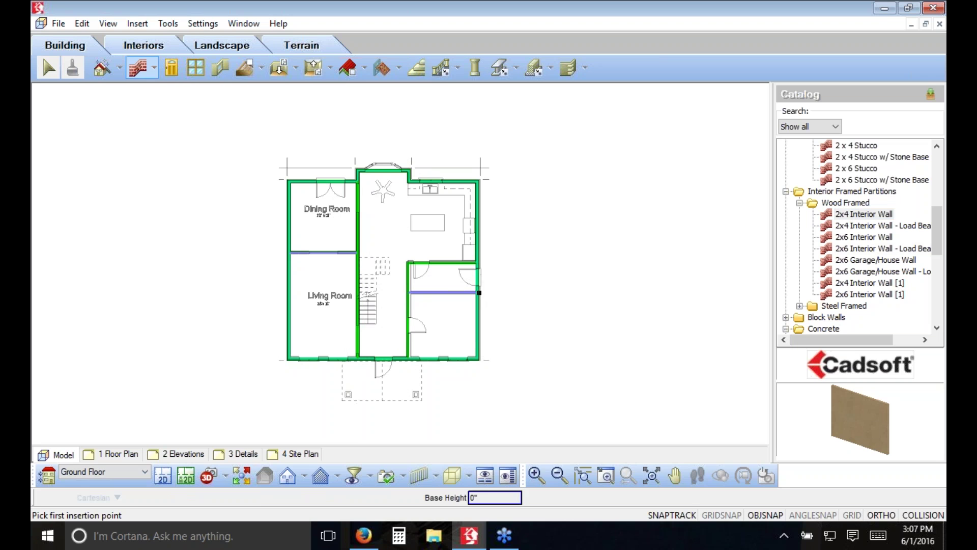
{"action": "right_click", "coordinate": [479, 294]}
{"action": "left_click", "coordinate": [508, 301]}
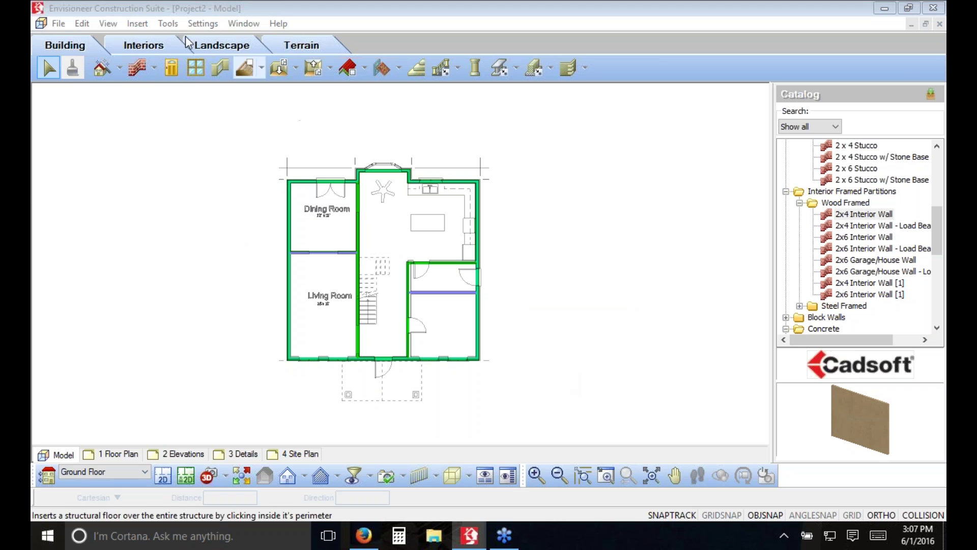
- Generate the project estimate, maximize its report, and examine the quantities for ground floor wall framing and exterior finishes
{"action": "left_click", "coordinate": [169, 23]}
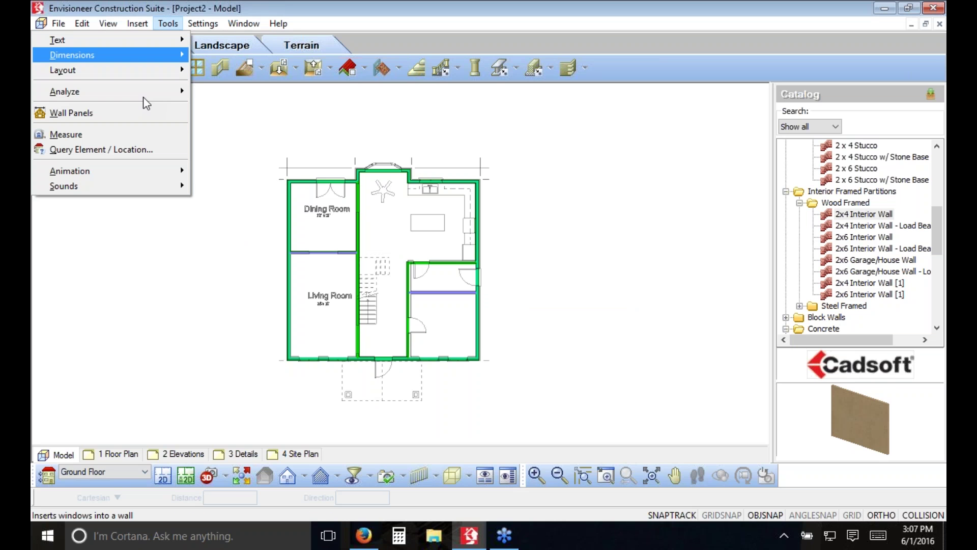
{"action": "mouse_move", "coordinate": [161, 100]}
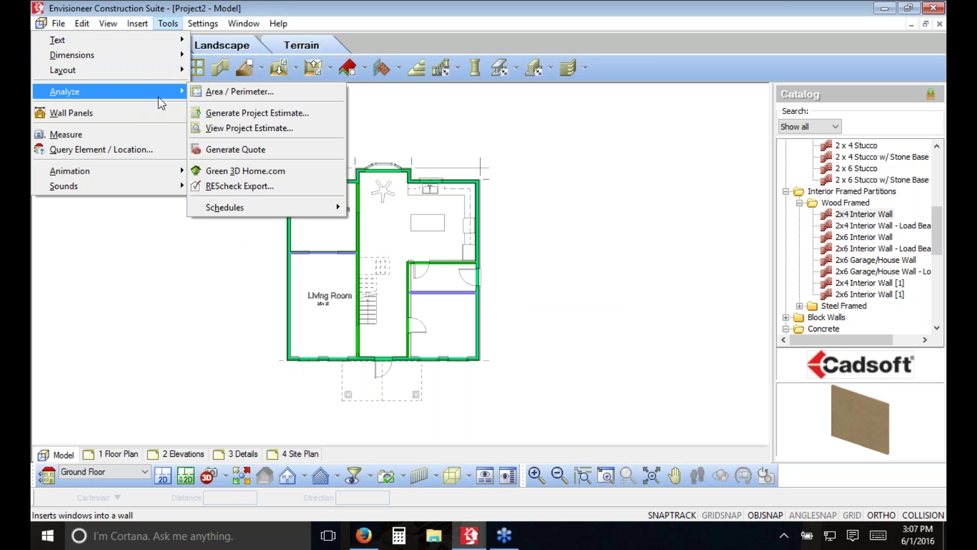
{"action": "left_click", "coordinate": [249, 113]}
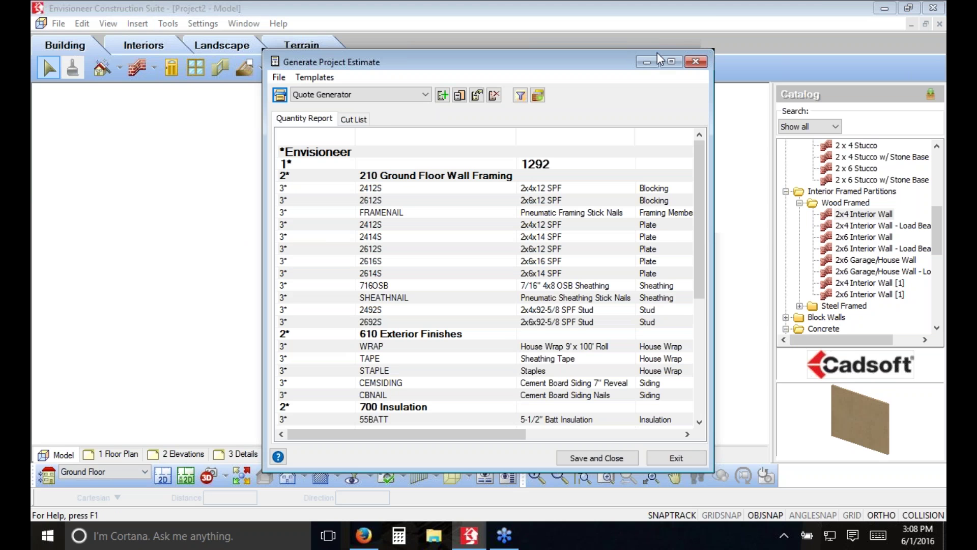
{"action": "left_click", "coordinate": [672, 62]}
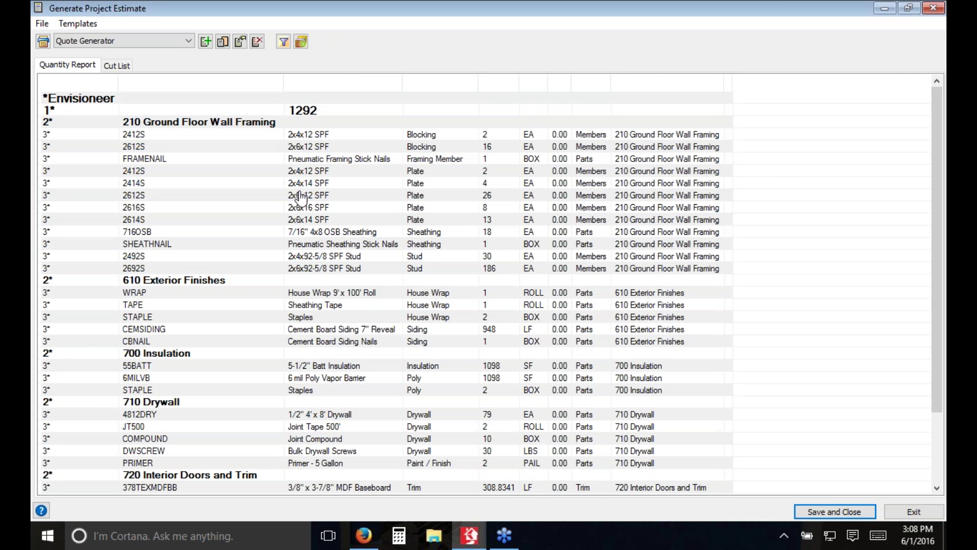
{"action": "left_click", "coordinate": [315, 268]}
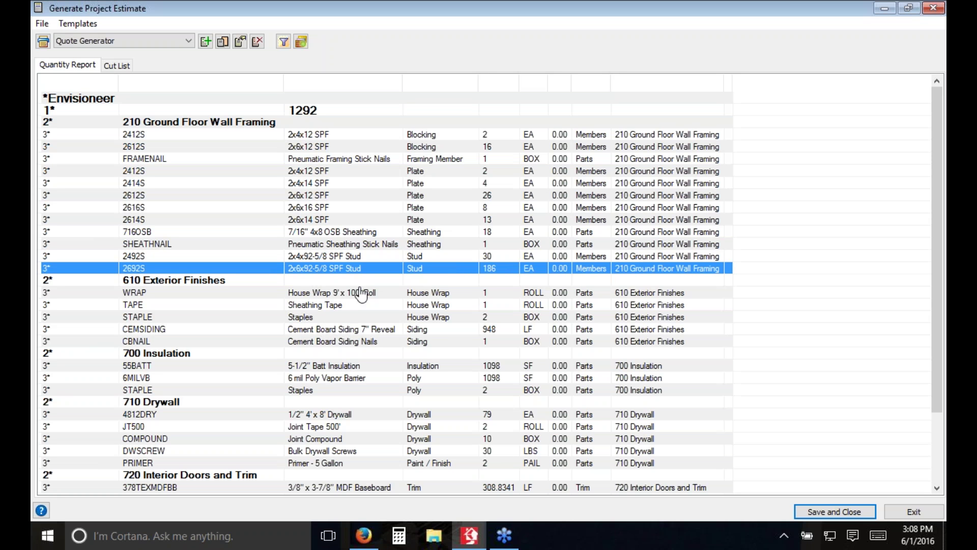
{"action": "key", "text": "Down"}
{"action": "key", "text": "Down"}
{"action": "key", "text": "Down"}
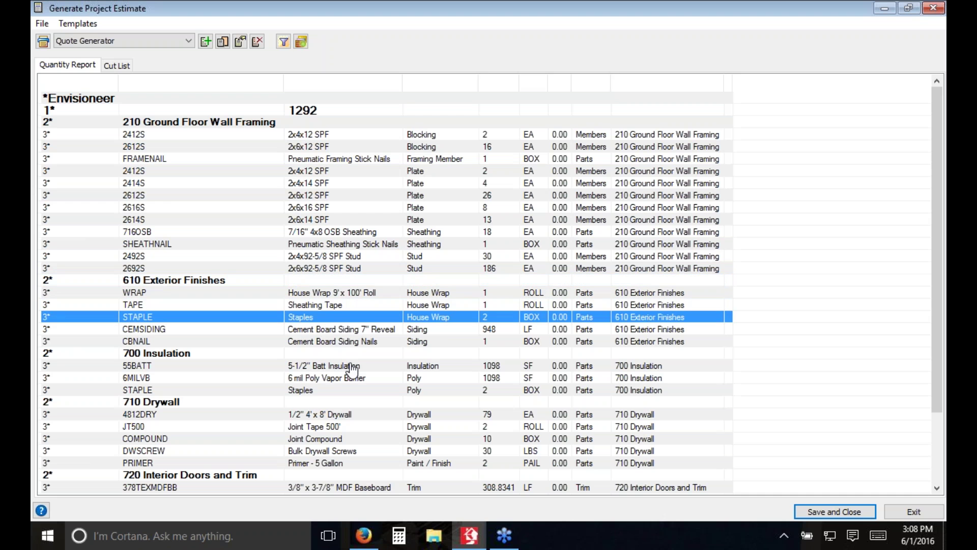
- Examine the estimate's siding, insulation, drywall, trim, measurement and 2x6 stud quantities, and exit the project estimate
{"action": "key", "text": "Down"}
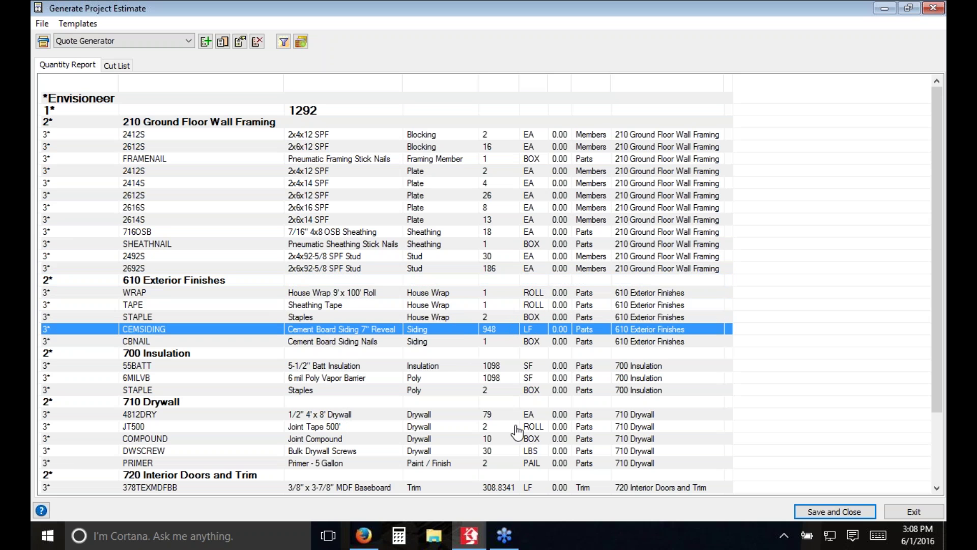
{"action": "key", "text": "Down"}
{"action": "key", "text": "Down"}
{"action": "key", "text": "Down"}
{"action": "key", "text": "Down"}
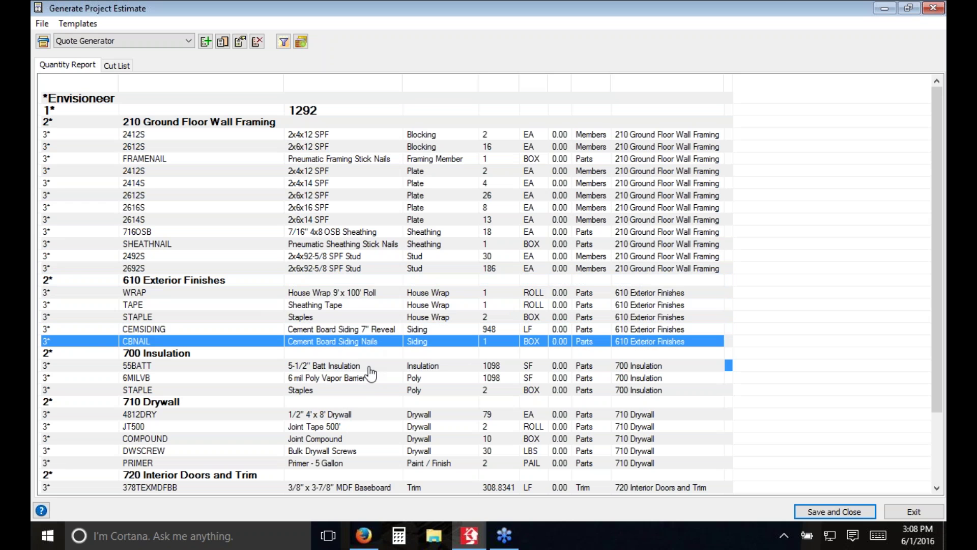
{"action": "key", "text": "Down"}
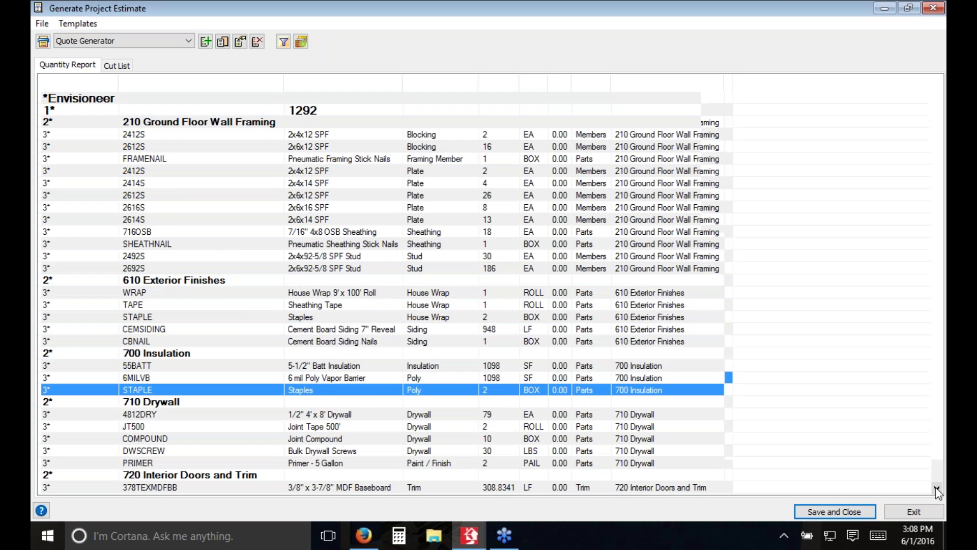
{"action": "scroll", "coordinate": [936, 493], "scroll_direction": "down", "scroll_amount": 3}
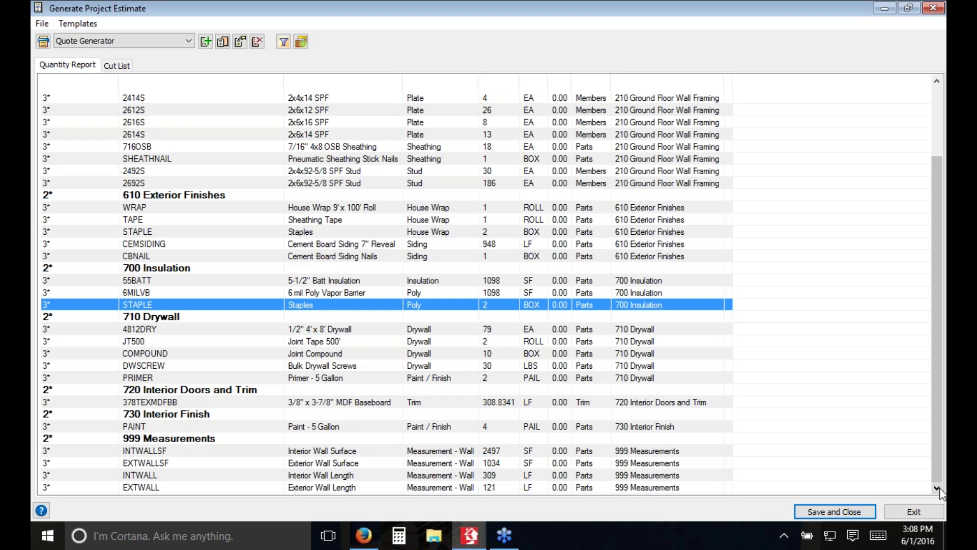
{"action": "left_click", "coordinate": [373, 184]}
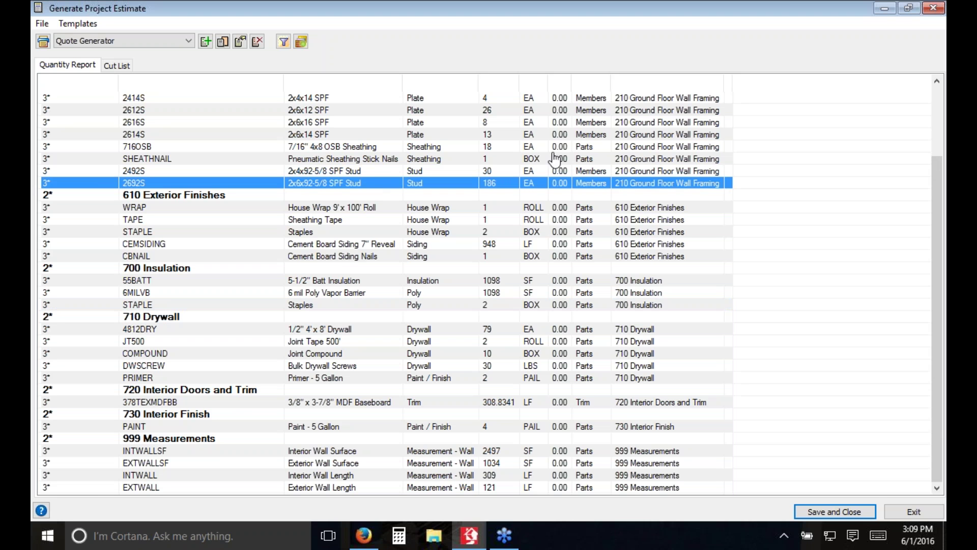
{"action": "left_click", "coordinate": [914, 511]}
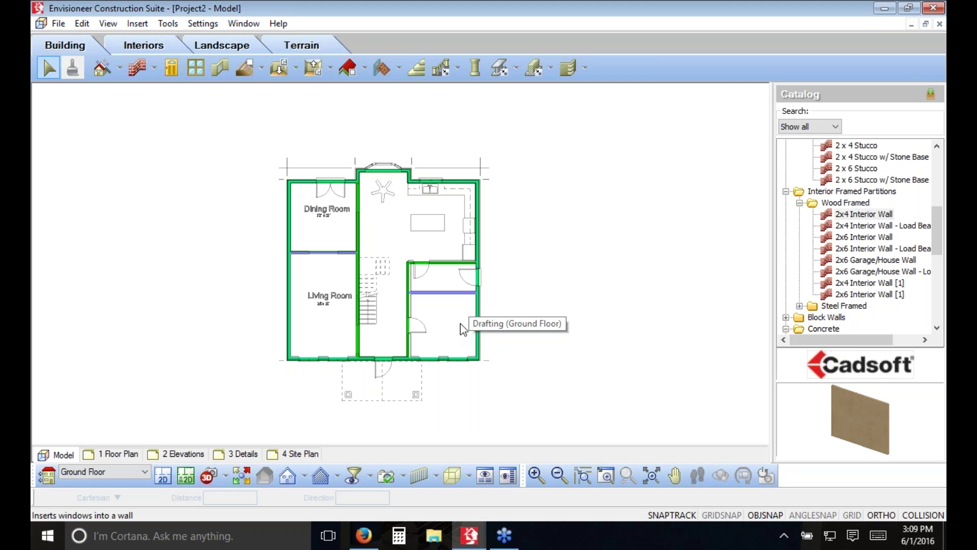
- Open the building locations settings and inspect the Ground Floor entry, keeping its name
{"action": "left_click", "coordinate": [203, 23]}
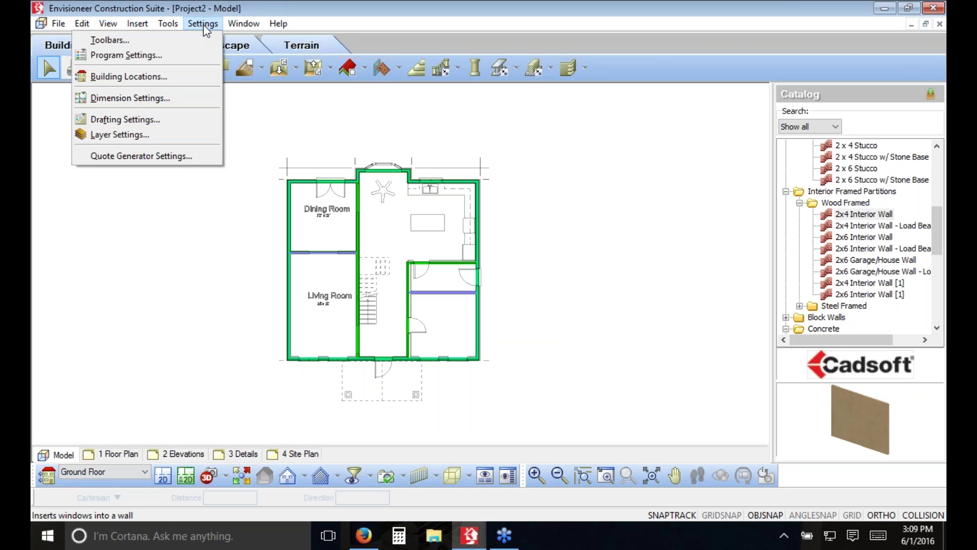
{"action": "left_click", "coordinate": [188, 76]}
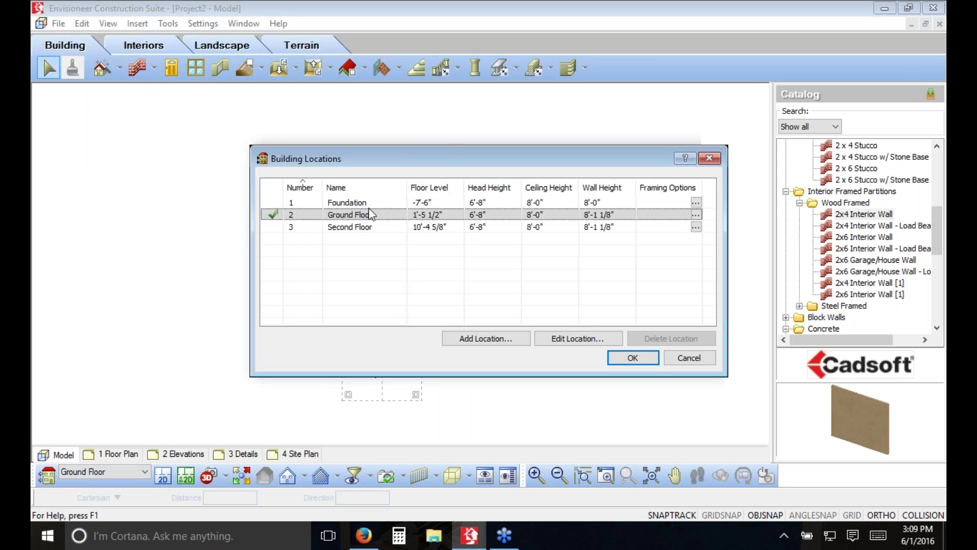
{"action": "left_click", "coordinate": [379, 216]}
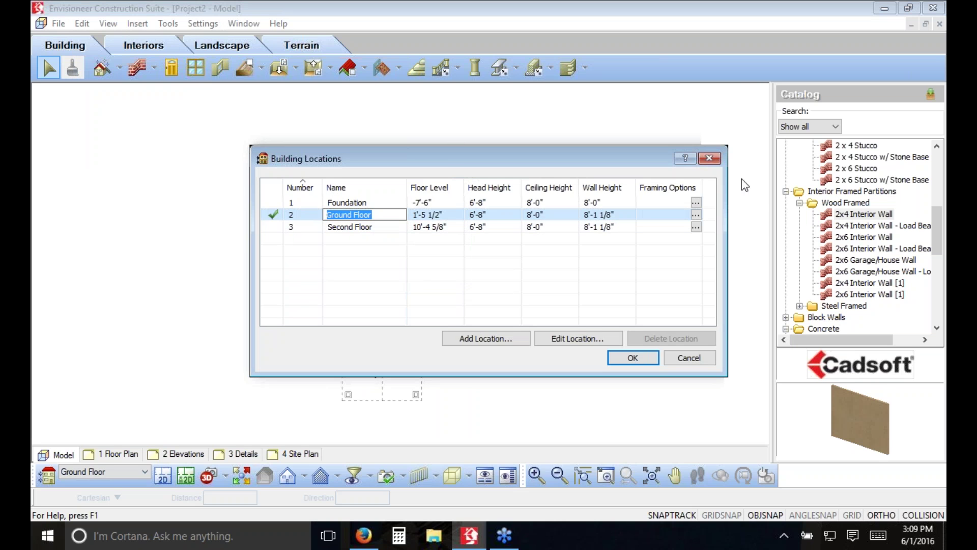
{"action": "key", "text": "Return"}
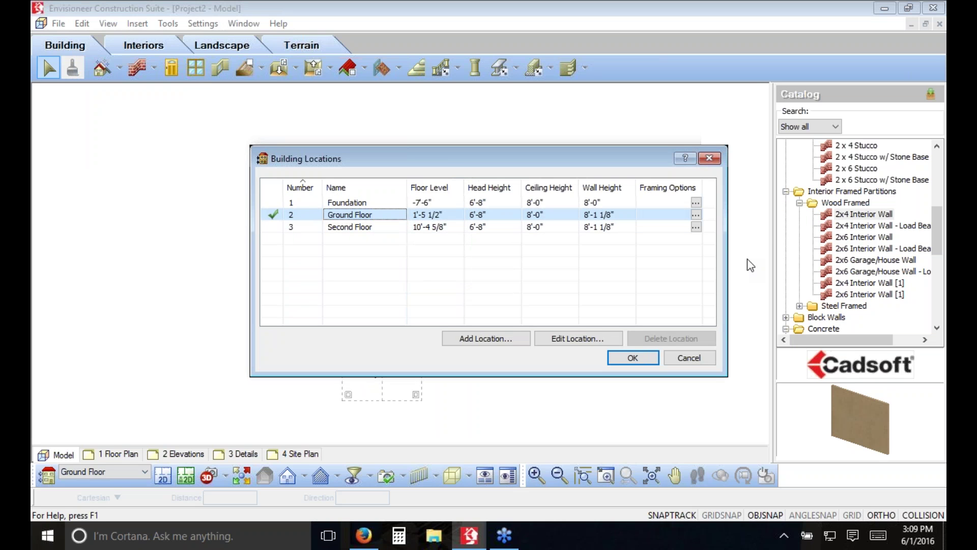
{"action": "right_click", "coordinate": [755, 230]}
{"action": "left_click", "coordinate": [856, 224]}
{"action": "mouse_move", "coordinate": [133, 430]}
{"action": "left_mouse_down"}
{"action": "mouse_move", "coordinate": [41, 474]}
{"action": "mouse_move", "coordinate": [40, 498]}
{"action": "left_mouse_up"}
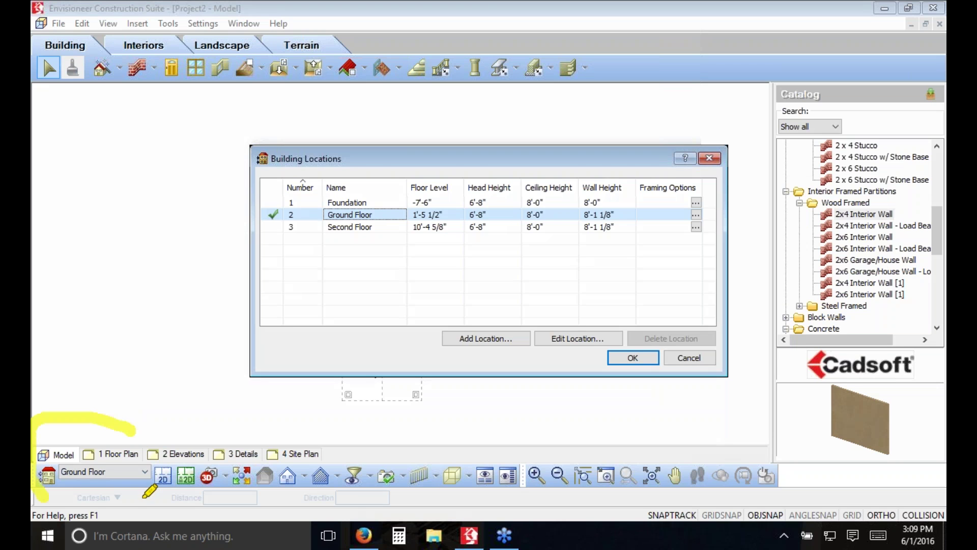
{"action": "mouse_move", "coordinate": [144, 496]}
{"action": "left_mouse_down"}
{"action": "mouse_move", "coordinate": [120, 414]}
{"action": "mouse_move", "coordinate": [140, 420]}
{"action": "mouse_move", "coordinate": [148, 219]}
{"action": "mouse_move", "coordinate": [234, 214]}
{"action": "mouse_move", "coordinate": [253, 197]}
{"action": "mouse_move", "coordinate": [267, 215]}
{"action": "mouse_move", "coordinate": [256, 235]}
{"action": "left_mouse_up"}
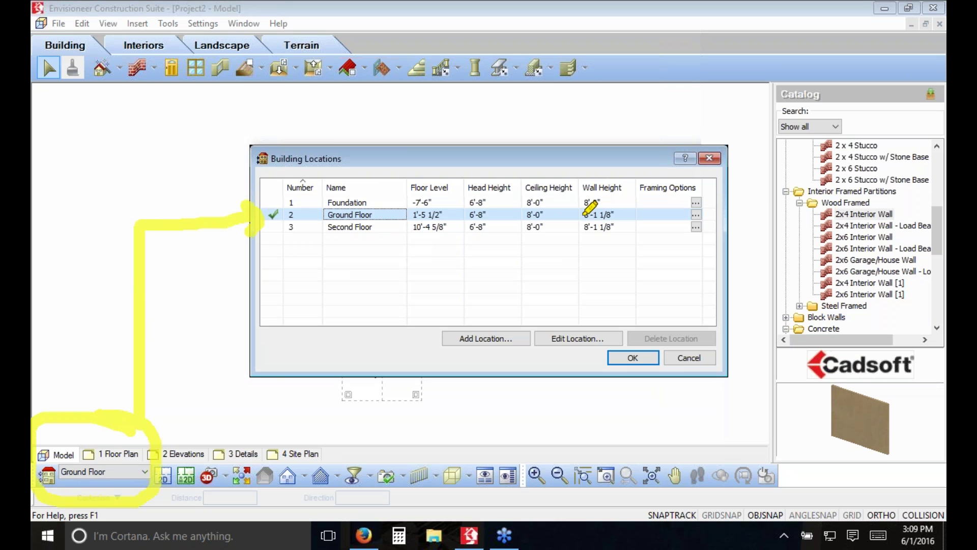
{"action": "left_click_drag", "start_coordinate": [582, 216], "coordinate": [630, 218]}
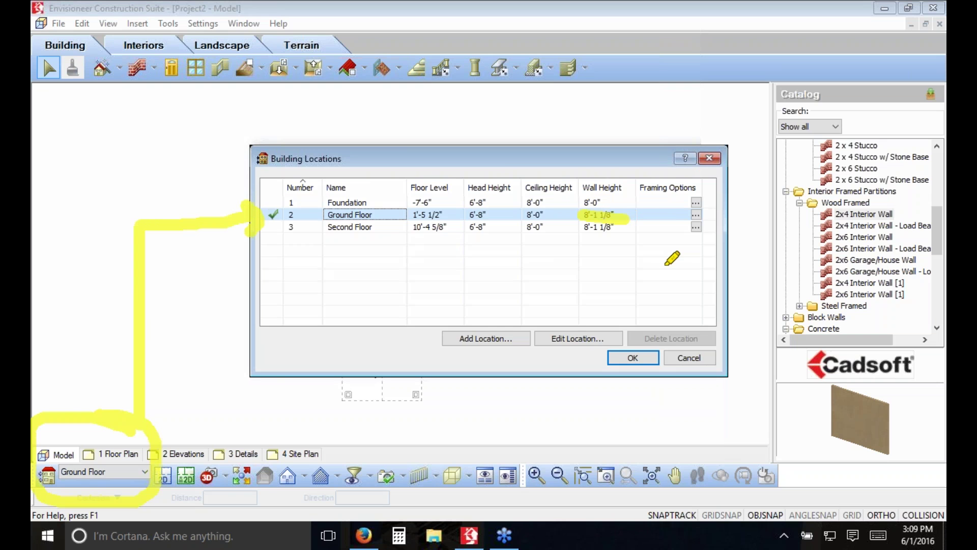
{"action": "left_click", "coordinate": [485, 162]}
{"action": "left_click_drag", "start_coordinate": [492, 173], "coordinate": [494, 122]}
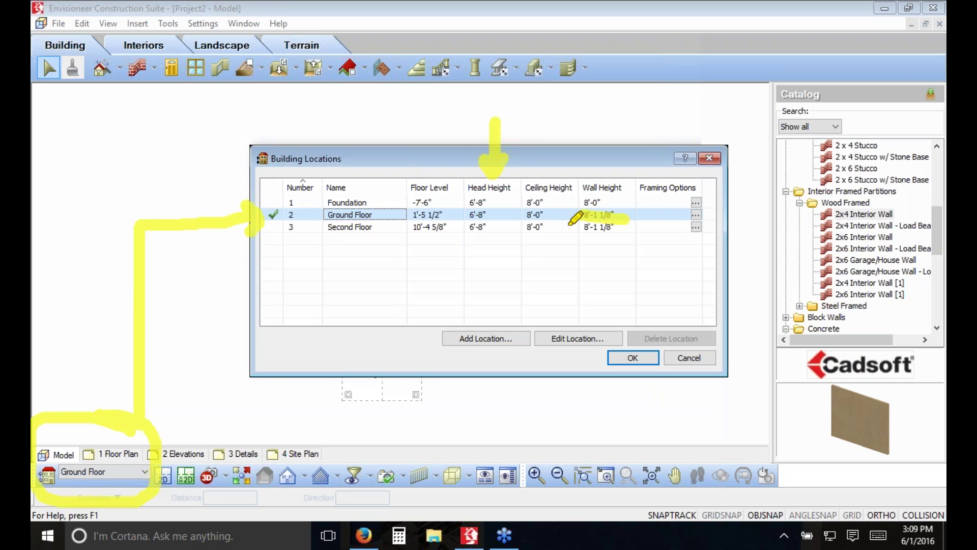
{"action": "mouse_move", "coordinate": [546, 159]}
{"action": "left_mouse_down"}
{"action": "mouse_move", "coordinate": [552, 168]}
{"action": "mouse_move", "coordinate": [569, 157]}
{"action": "mouse_move", "coordinate": [557, 102]}
{"action": "left_mouse_up"}
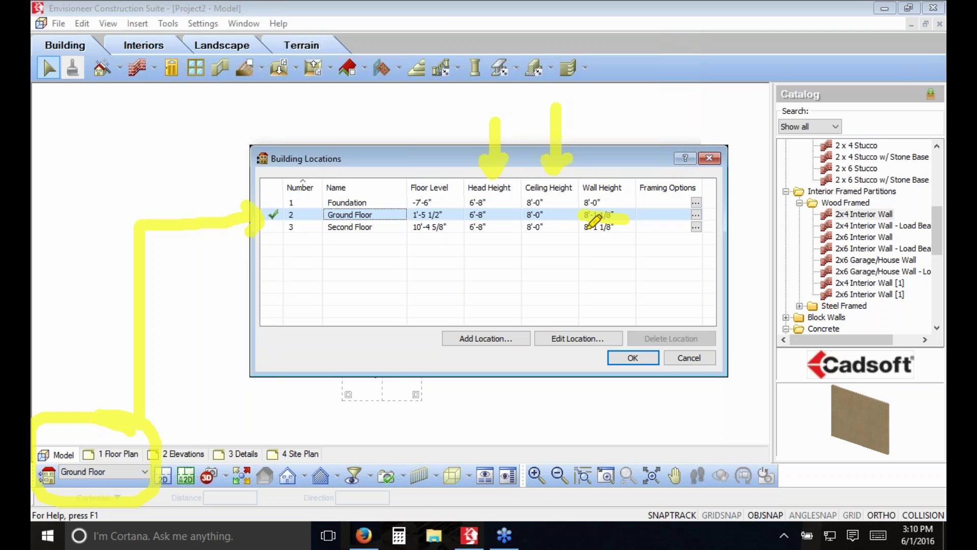
{"action": "right_click", "coordinate": [670, 384]}
{"action": "left_click", "coordinate": [703, 375]}
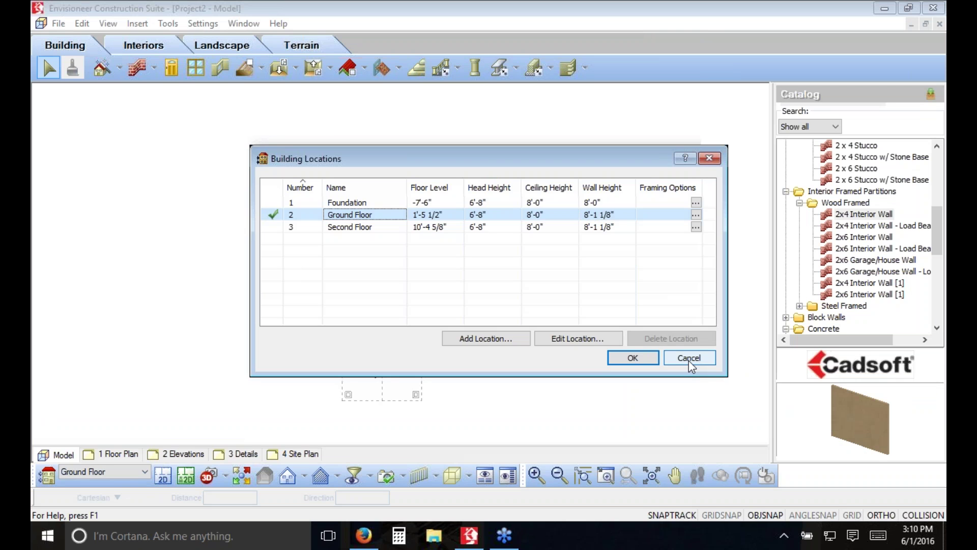
- Cancel the building locations settings, open the properties of the right-hand exterior 2 x 6 Cement Board Siding wall and review its Framed type
{"action": "left_click", "coordinate": [690, 360]}
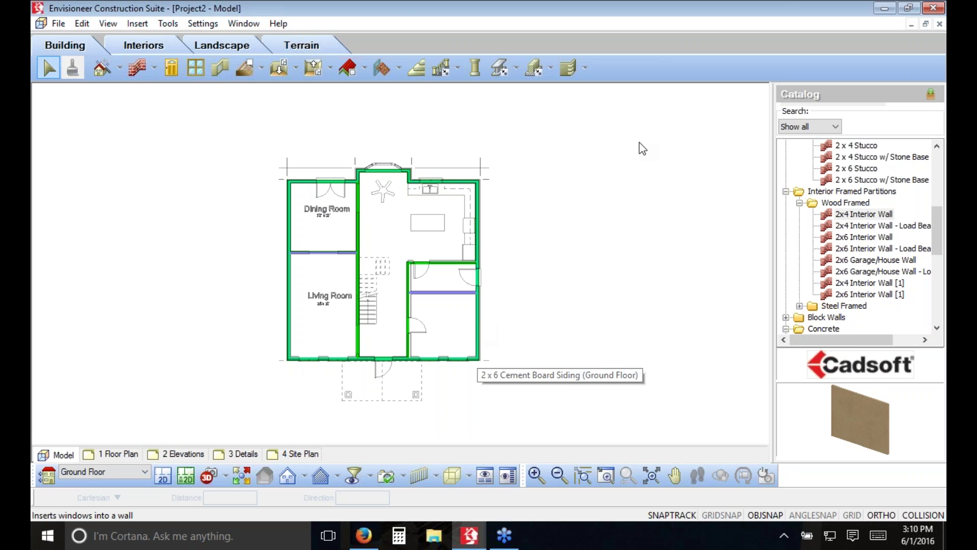
{"action": "double_click", "coordinate": [479, 326]}
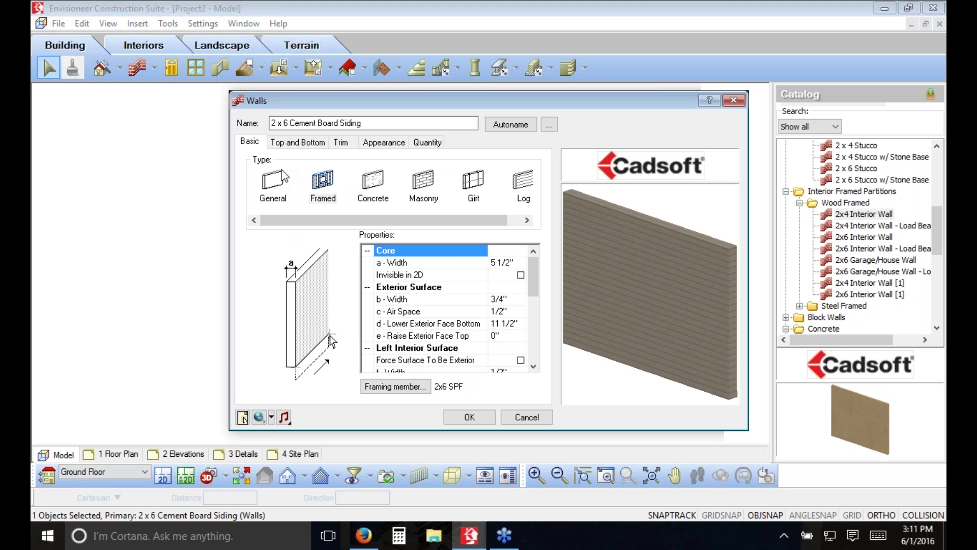
{"action": "left_click", "coordinate": [324, 190]}
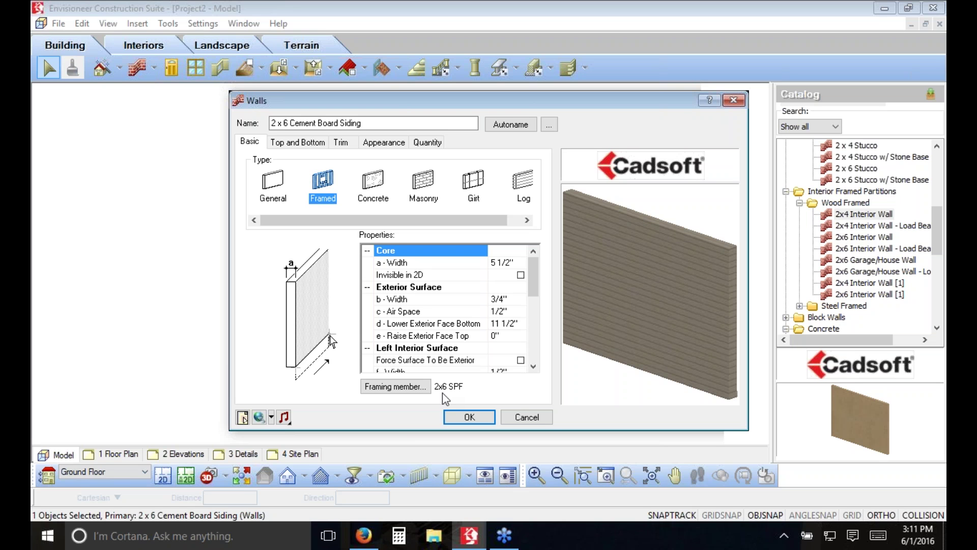
- Review the wall top options Level, Slope and Step for the exterior wall, returning the setting to Auto Extend
{"action": "left_click", "coordinate": [290, 144]}
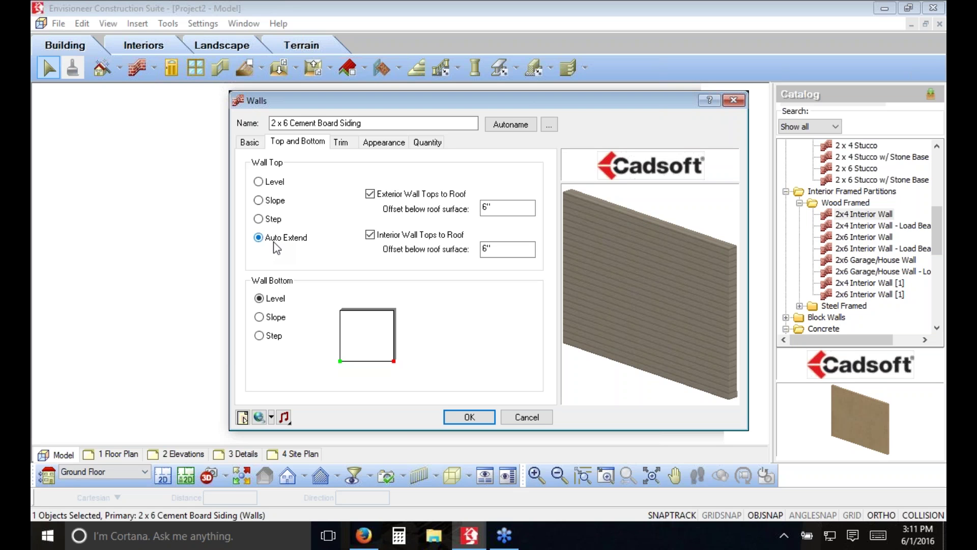
{"action": "left_click", "coordinate": [258, 182]}
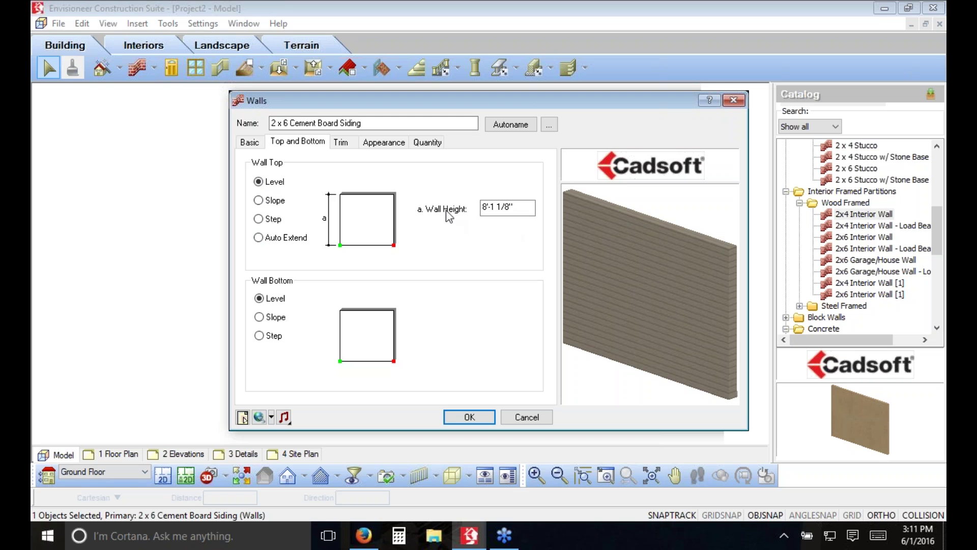
{"action": "left_click", "coordinate": [259, 200]}
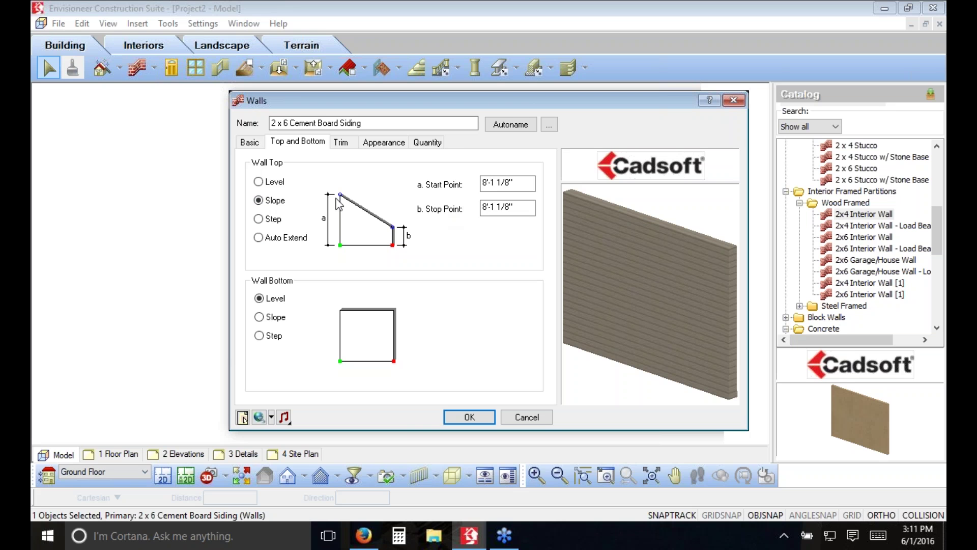
{"action": "left_click", "coordinate": [268, 221]}
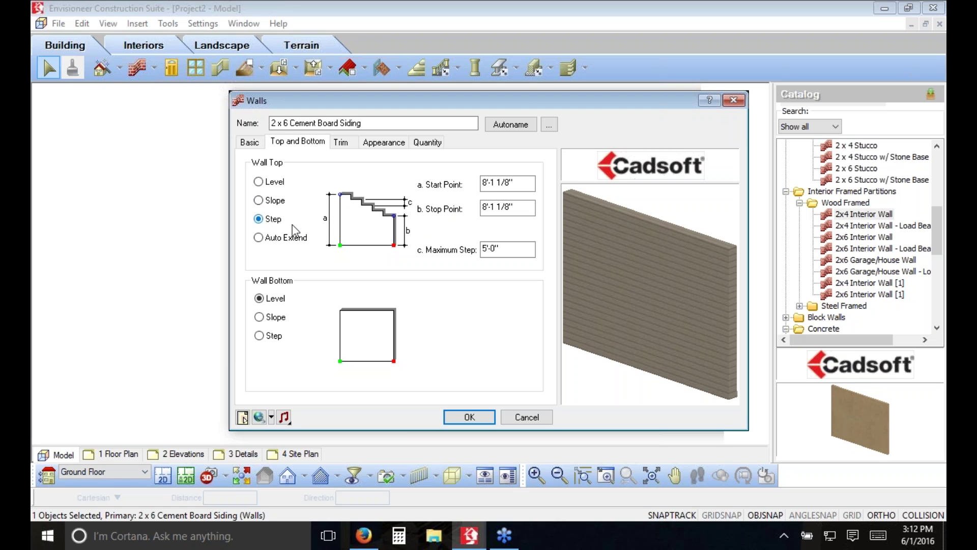
{"action": "left_click", "coordinate": [259, 240]}
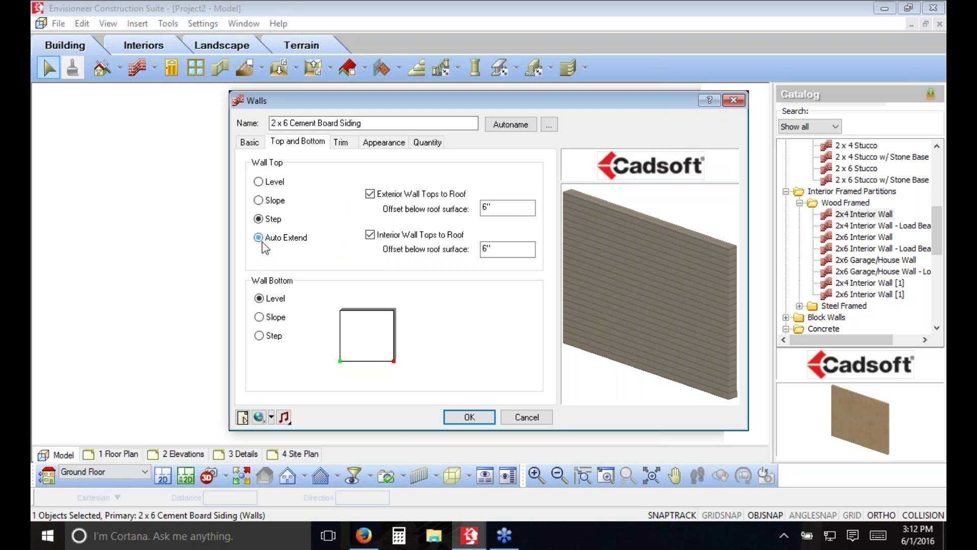
- Review the wall's trim settings, rotating its preview, inspecting the opening casing and checking the application surfaces while keeping Left Interior Surface
{"action": "left_click", "coordinate": [341, 142]}
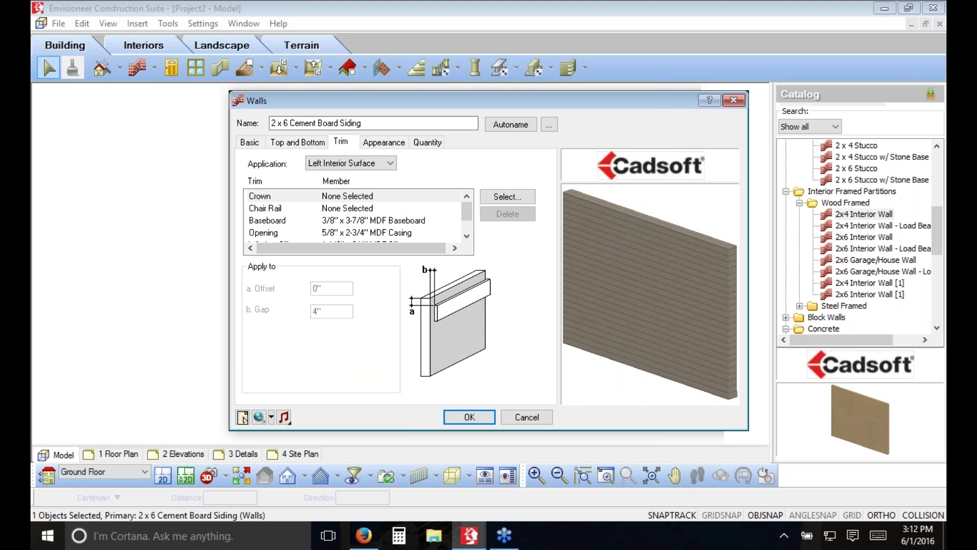
{"action": "left_click_drag", "start_coordinate": [621, 231], "coordinate": [599, 264]}
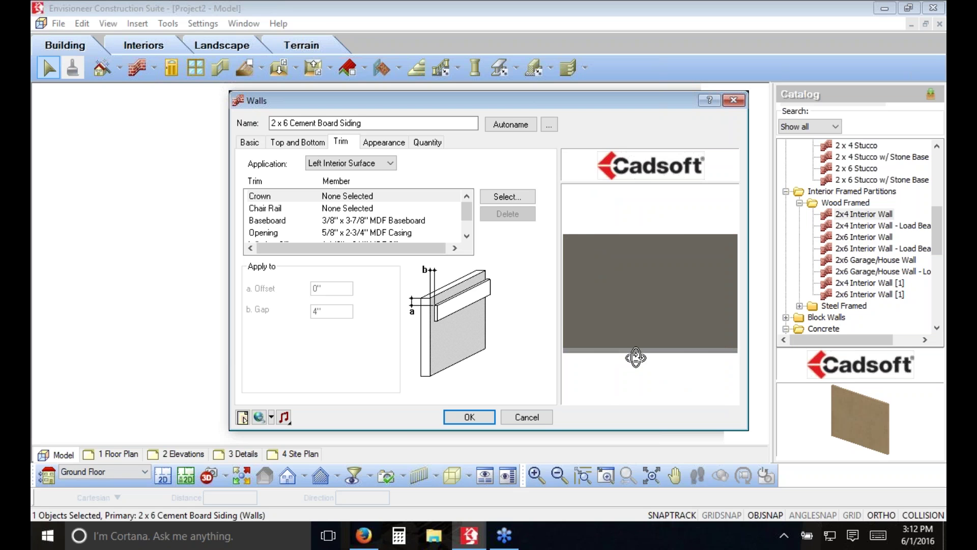
{"action": "left_click_drag", "start_coordinate": [636, 358], "coordinate": [650, 329]}
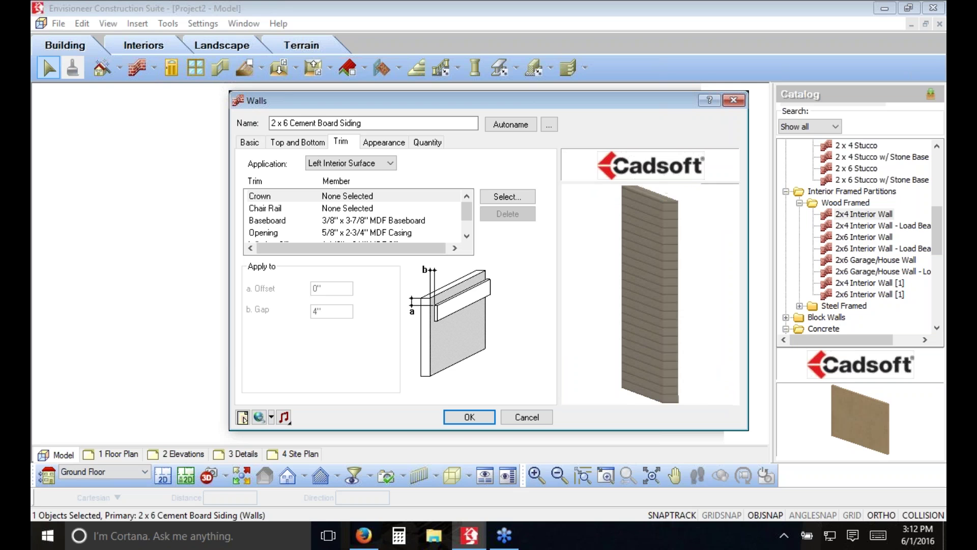
{"action": "left_click", "coordinate": [367, 232]}
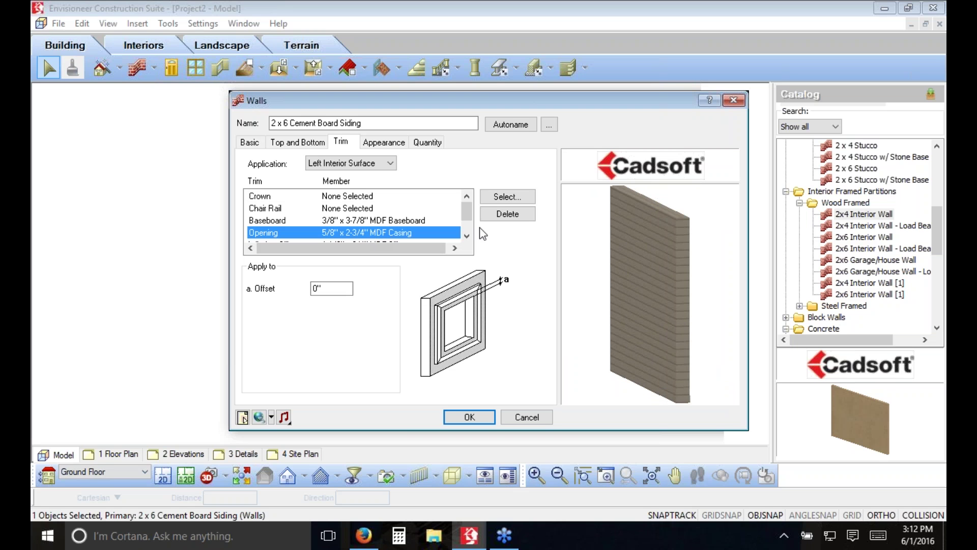
{"action": "left_click", "coordinate": [390, 163]}
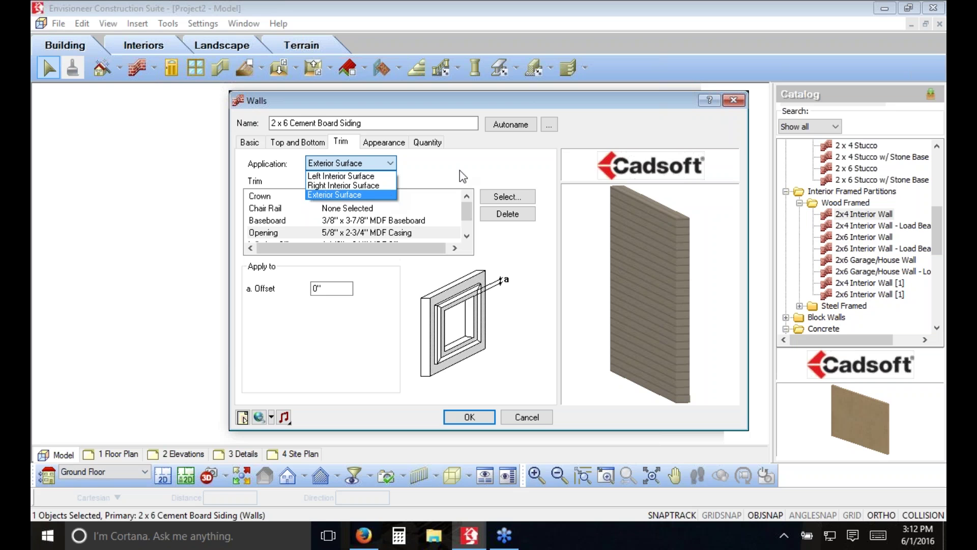
{"action": "key", "text": "Up"}
{"action": "key", "text": "Up"}
{"action": "key", "text": "Return"}
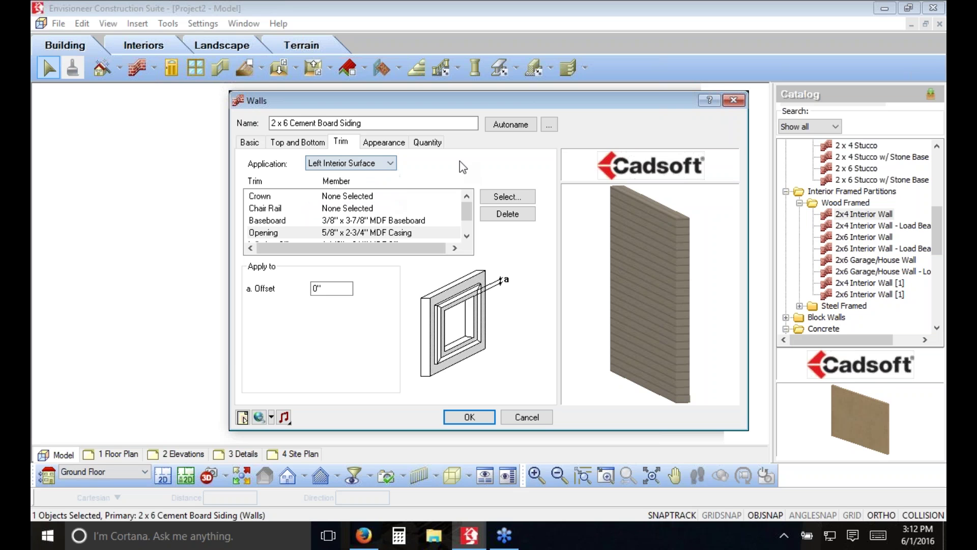
- Review the wall's quantity properties, including its part number, alternate code, usage and unit of measure
{"action": "left_click", "coordinate": [424, 145]}
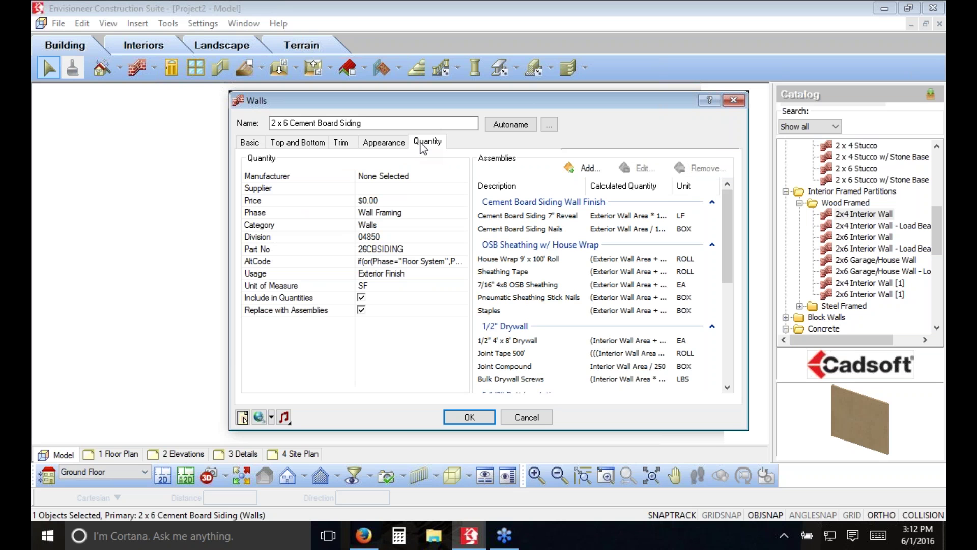
{"action": "left_click", "coordinate": [402, 249]}
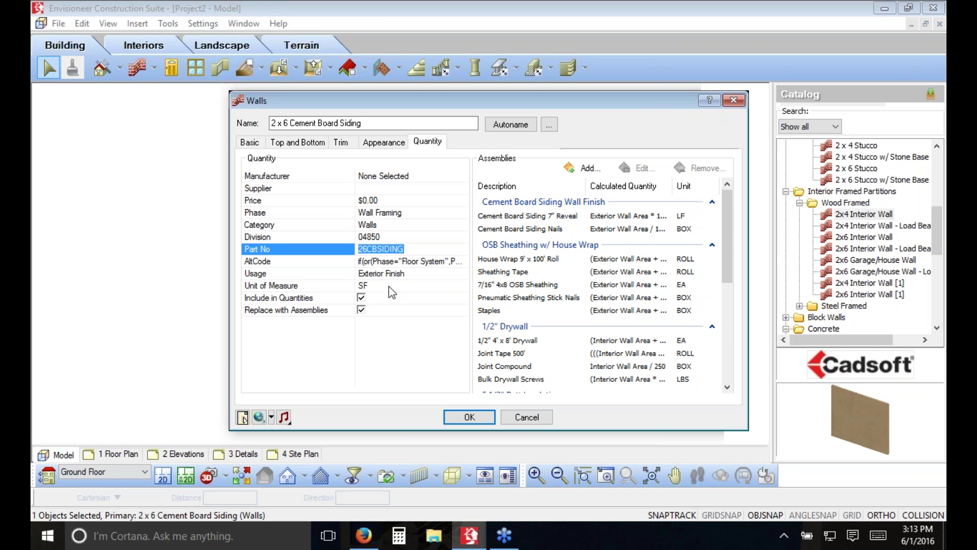
{"action": "key", "text": "Down"}
{"action": "key", "text": "Down"}
{"action": "key", "text": "Down"}
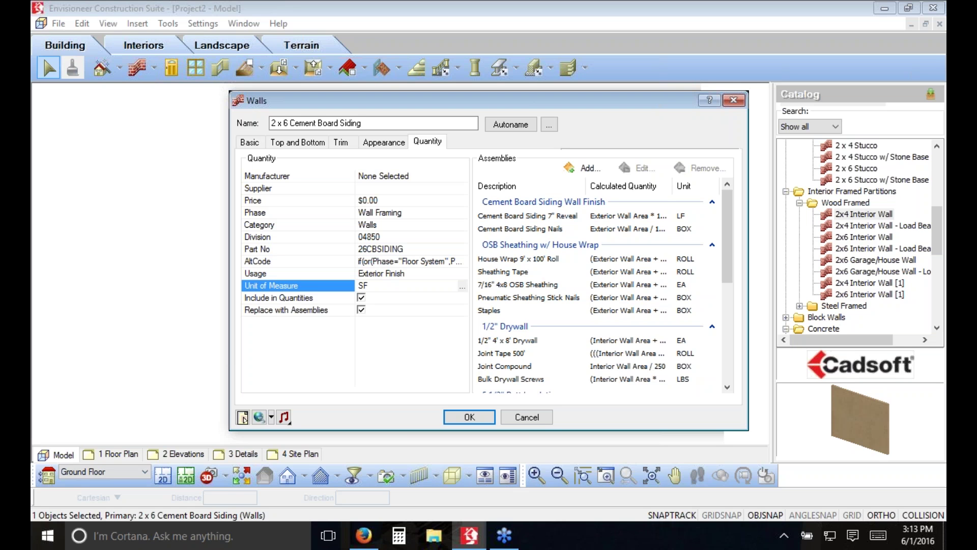
{"action": "left_click", "coordinate": [378, 250]}
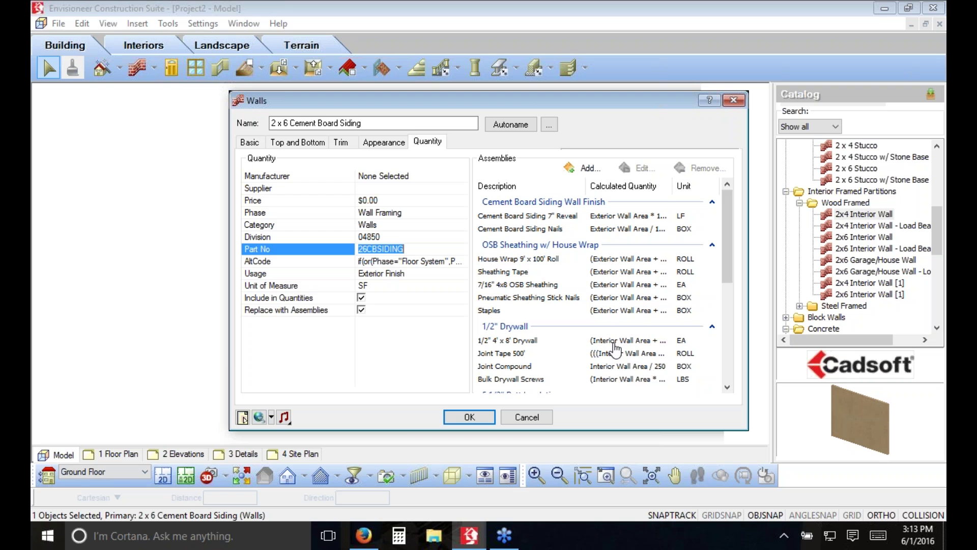
- Examine the wall's siding and sheathing assembly parts and their quantity formulas, widening the Calculated Quantity column, and cancel the wall properties
{"action": "left_click", "coordinate": [710, 216]}
{"action": "left_click", "coordinate": [506, 229]}
{"action": "left_click", "coordinate": [506, 260]}
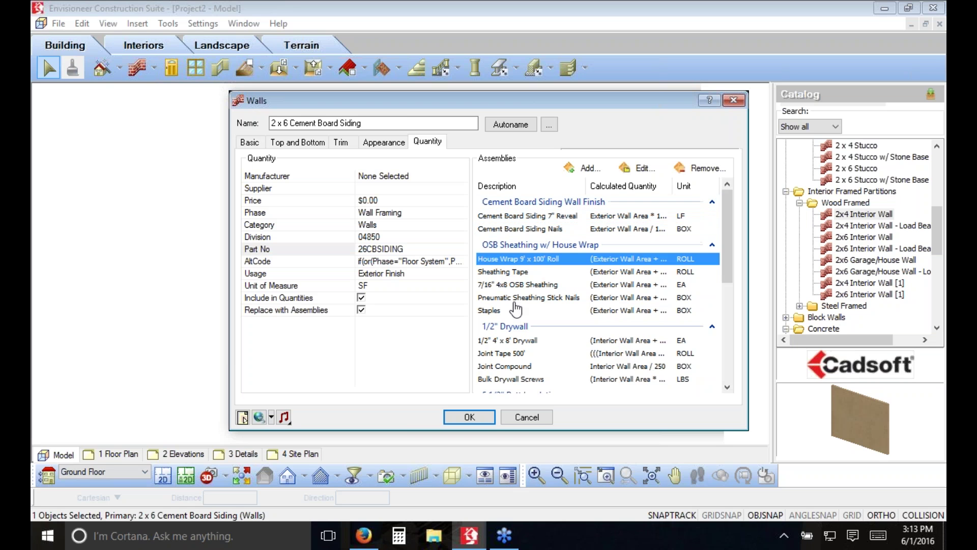
{"action": "left_click", "coordinate": [510, 272]}
{"action": "left_click", "coordinate": [511, 285]}
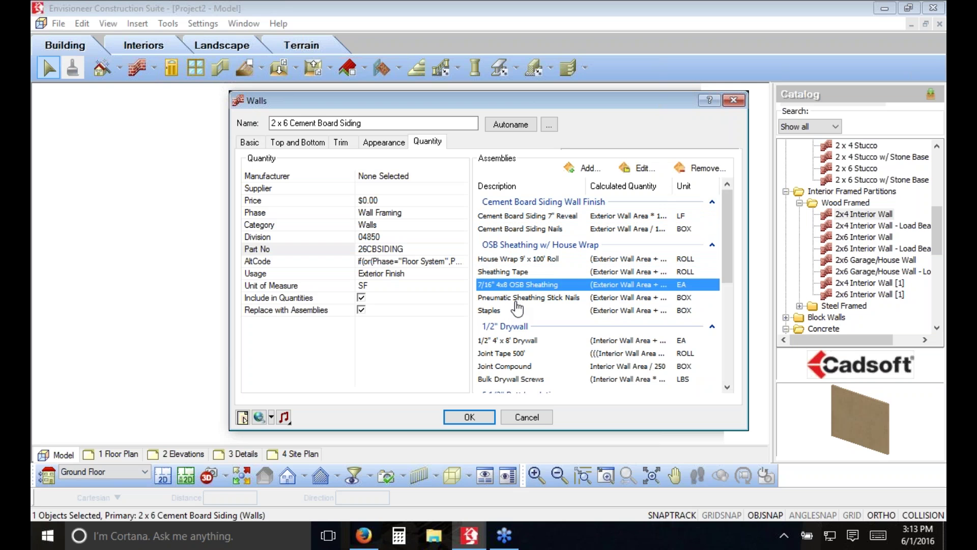
{"action": "left_click", "coordinate": [515, 298]}
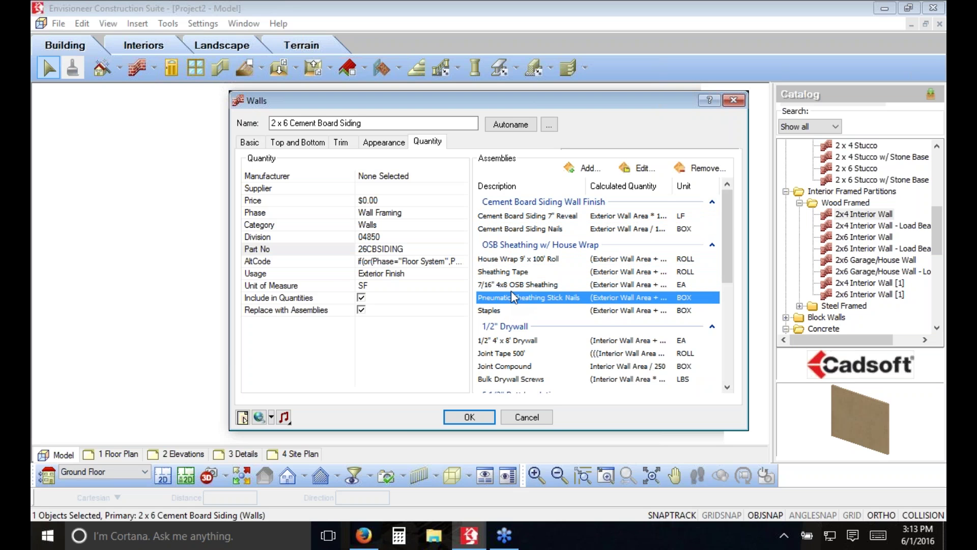
{"action": "left_click_drag", "start_coordinate": [673, 186], "coordinate": [697, 185]}
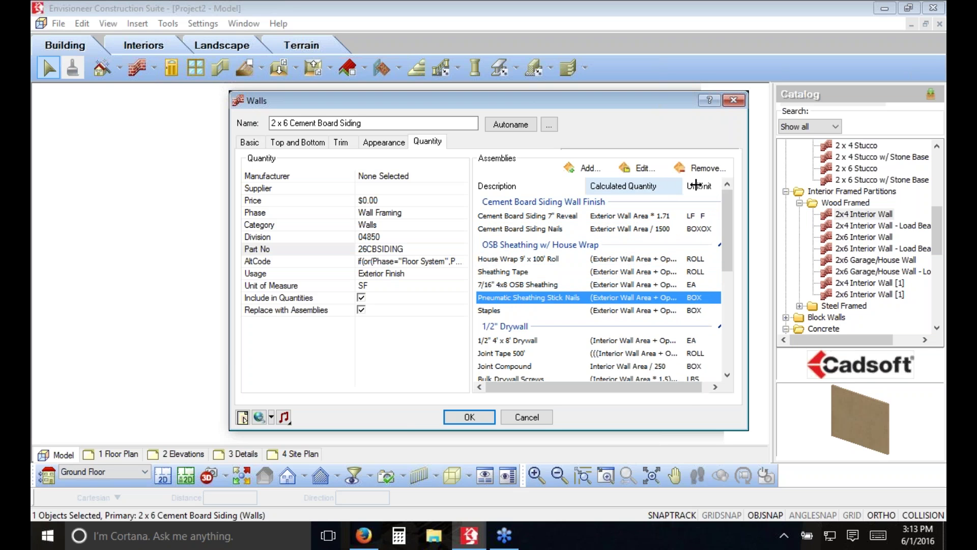
{"action": "left_click", "coordinate": [625, 218]}
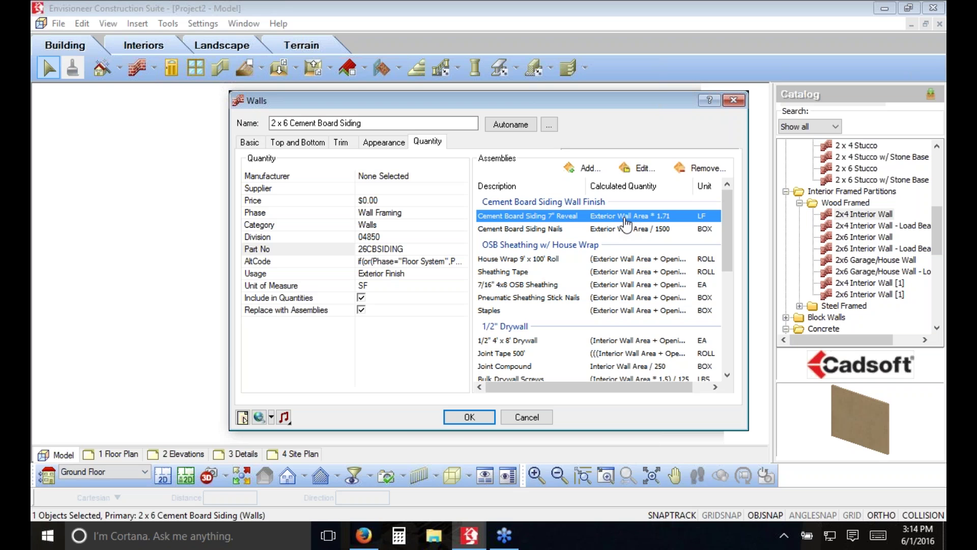
{"action": "left_click", "coordinate": [528, 418]}
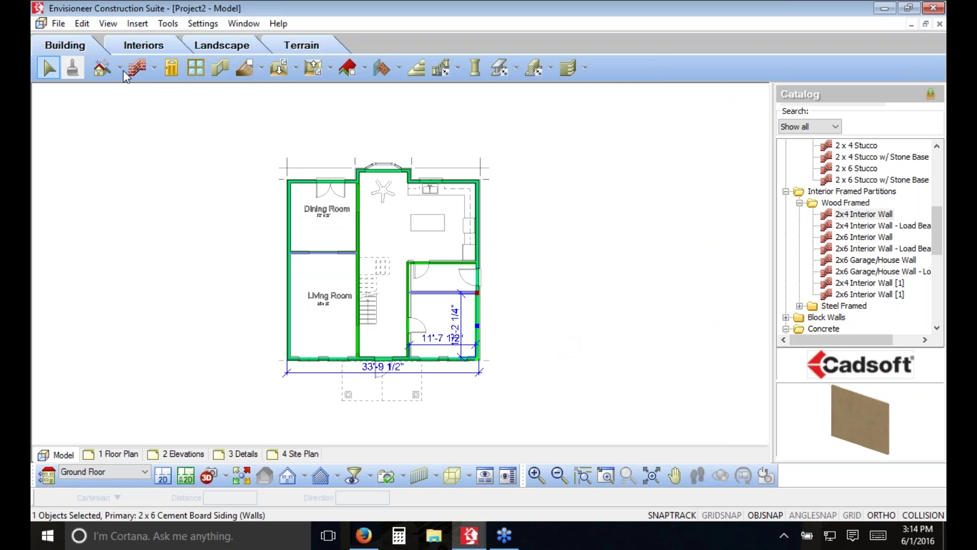
- Insert a 36" Decorative Entry Door 1 at the front entrance and 32" Hinged Door - 6 panel doors at two interior openings
{"action": "left_click", "coordinate": [167, 69]}
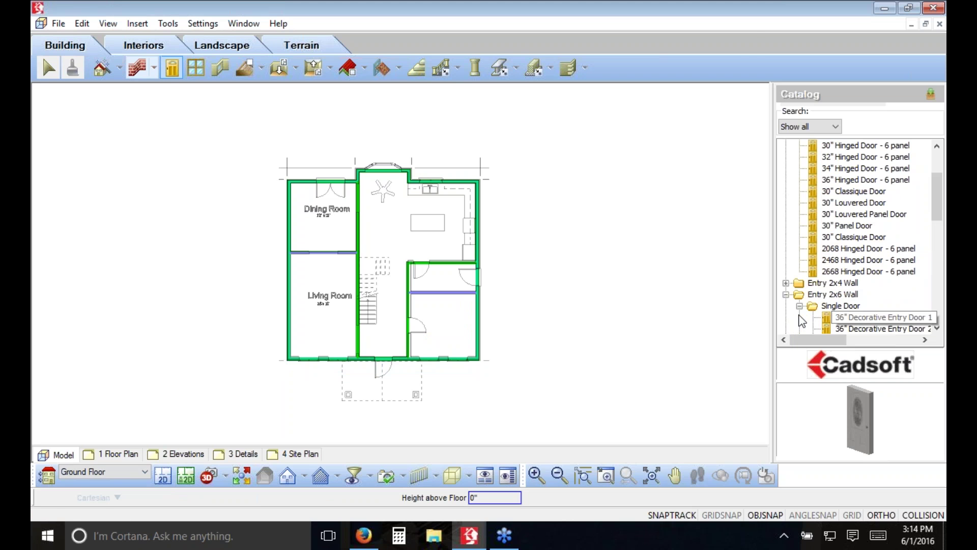
{"action": "left_click", "coordinate": [865, 318]}
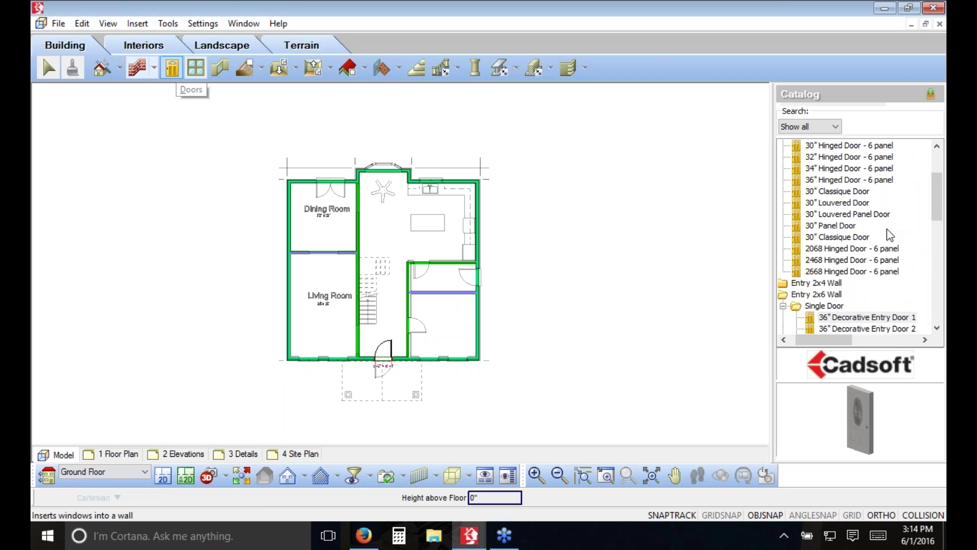
{"action": "left_click_drag", "start_coordinate": [936, 207], "coordinate": [897, 198]}
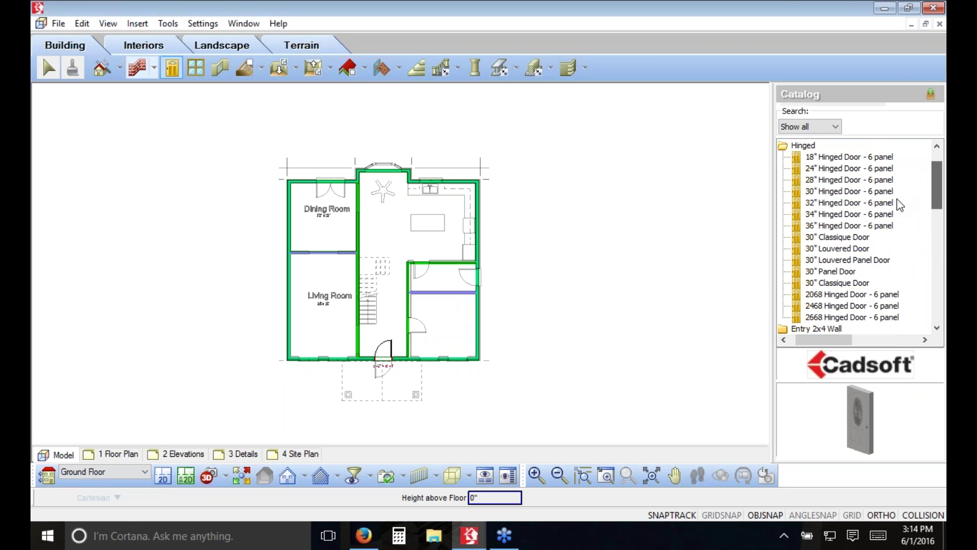
{"action": "left_click", "coordinate": [830, 203]}
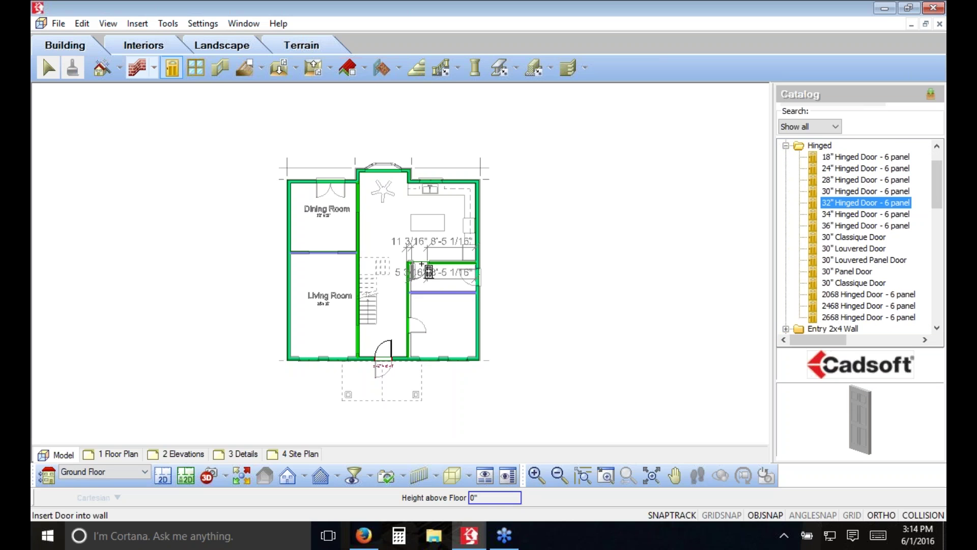
{"action": "left_click", "coordinate": [422, 334]}
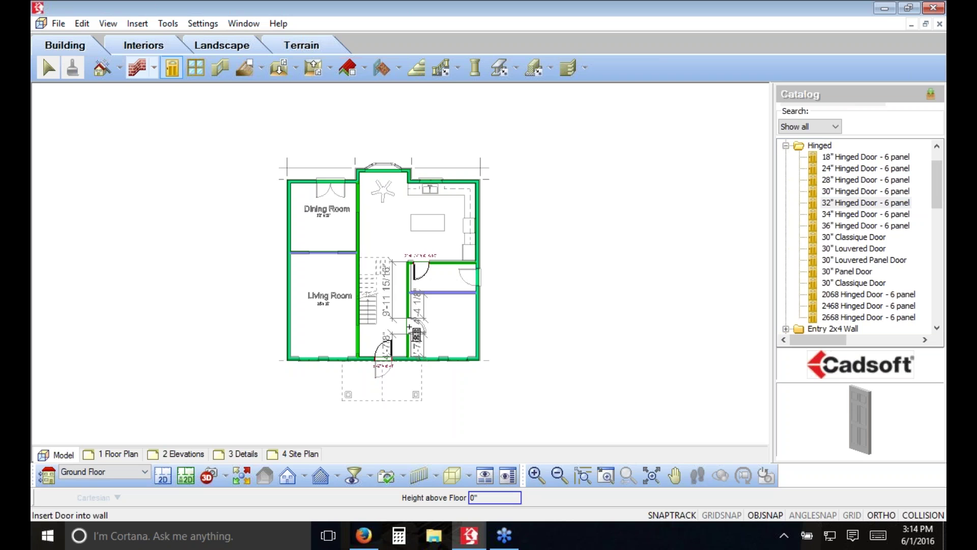
- Insert a 60" Double French Door in the dining room's exterior wall over the plan's door symbol and finish door placement
{"action": "left_click_drag", "start_coordinate": [937, 333], "coordinate": [938, 333]}
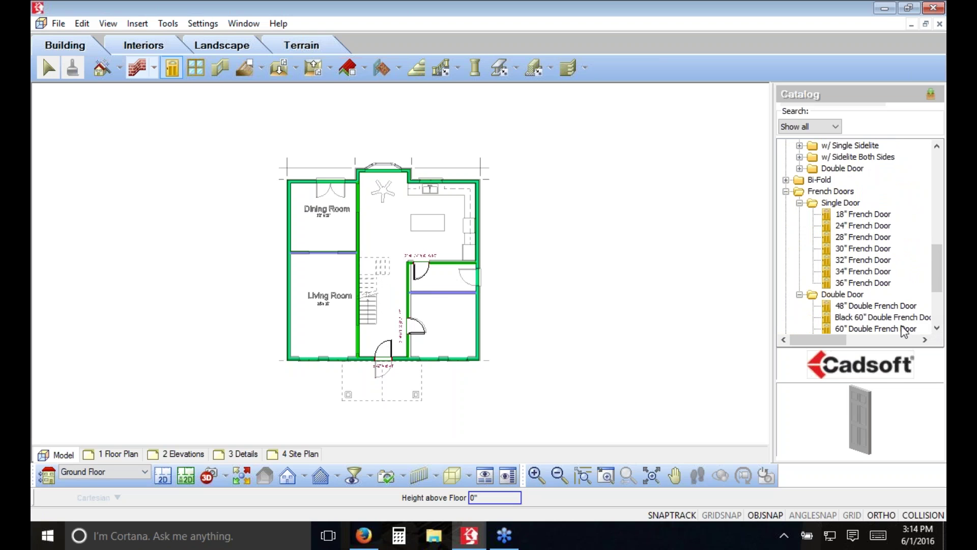
{"action": "left_click", "coordinate": [905, 330]}
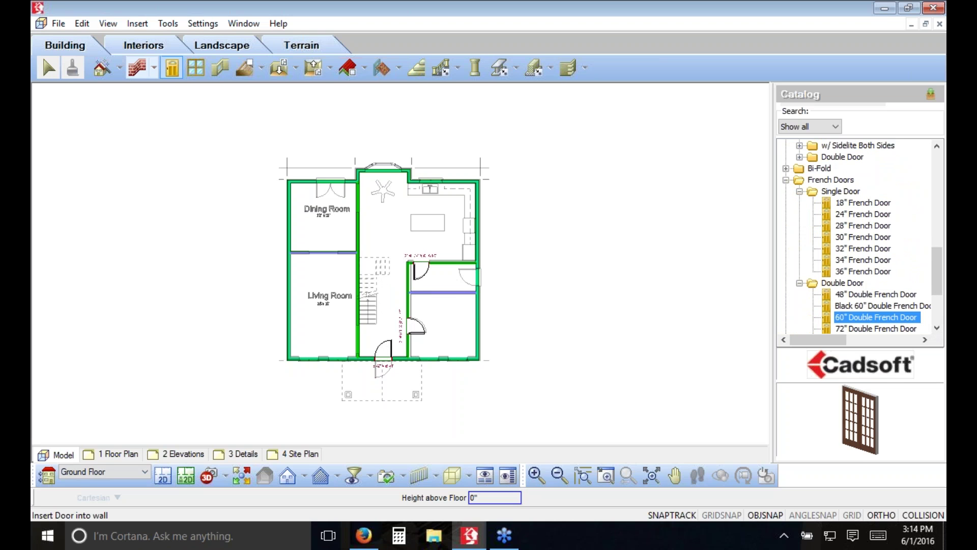
{"action": "left_click", "coordinate": [331, 185]}
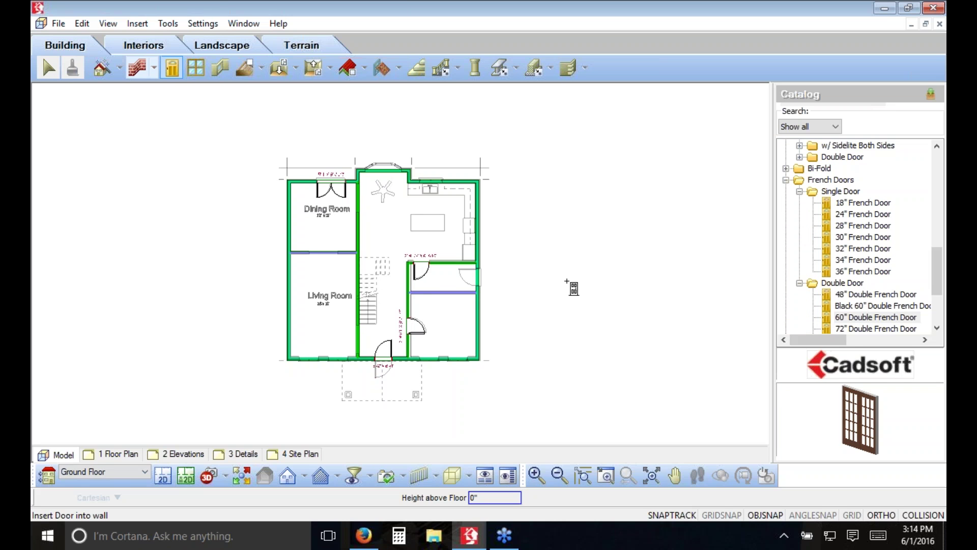
{"action": "right_click", "coordinate": [537, 250]}
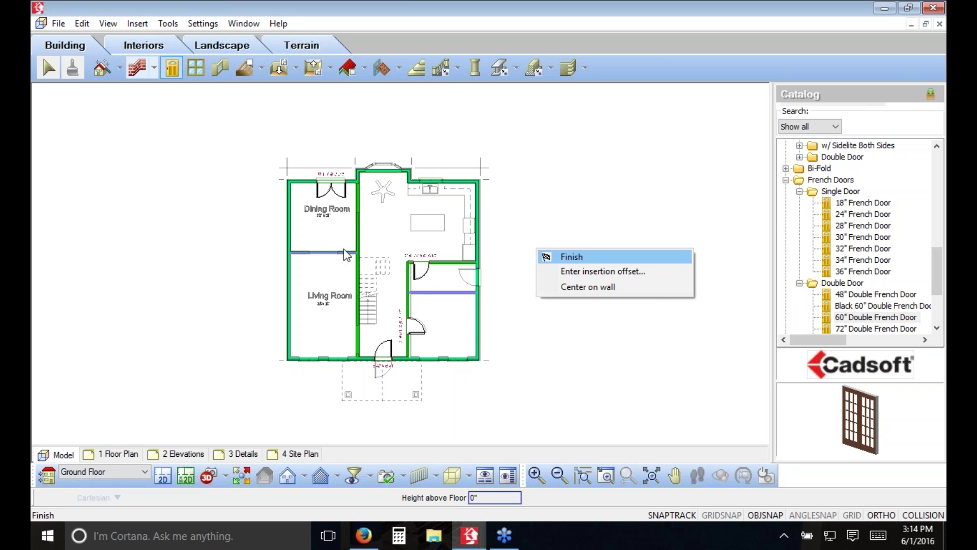
{"action": "left_click", "coordinate": [560, 253]}
- Open the dining room French door's properties and review its quantity settings, lockset and trim assemblies
{"action": "double_click", "coordinate": [327, 193]}
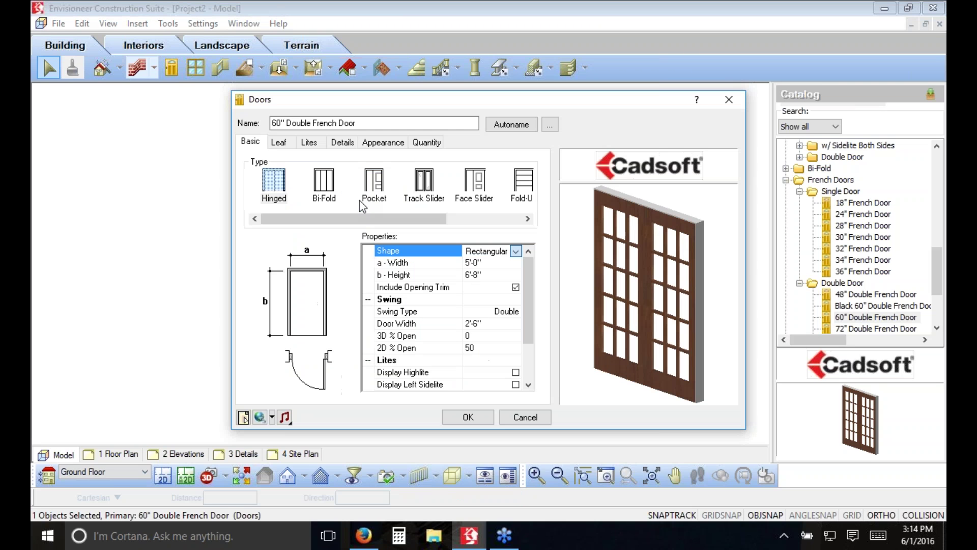
{"action": "left_click", "coordinate": [441, 142]}
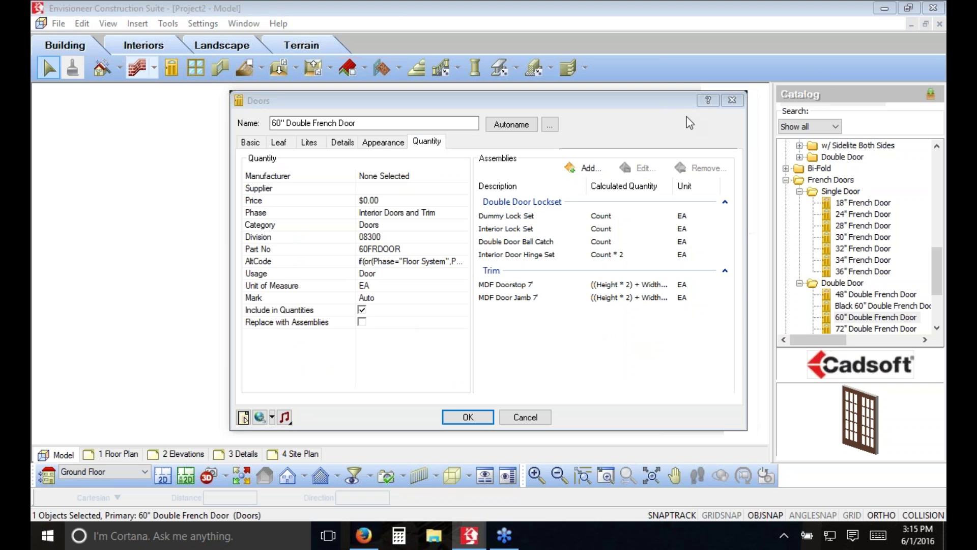
{"action": "left_click_drag", "start_coordinate": [516, 103], "coordinate": [478, 98]}
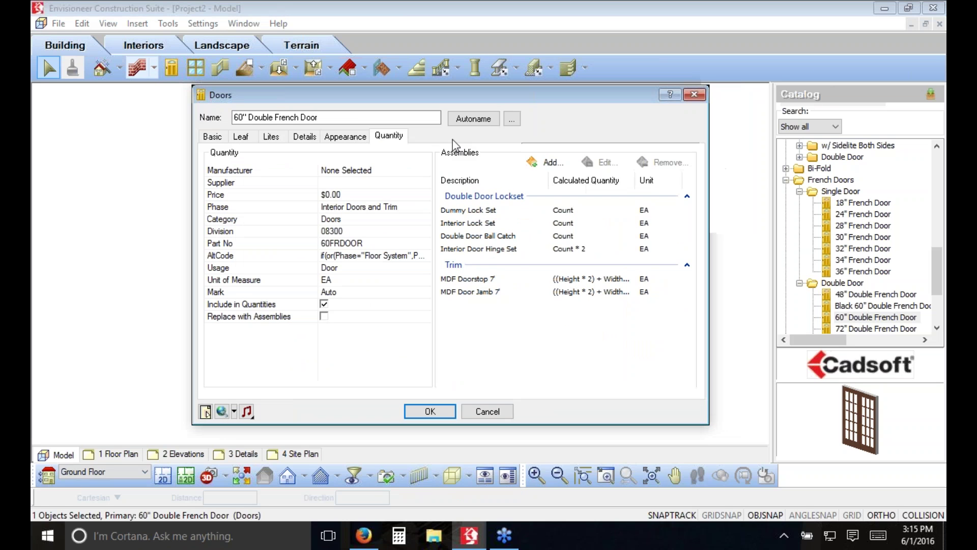
- Highlight Include in Quantities and Replace with Assemblies with an arrow to the assemblies list, clear the markings and cancel the door properties
{"action": "right_click", "coordinate": [749, 226]}
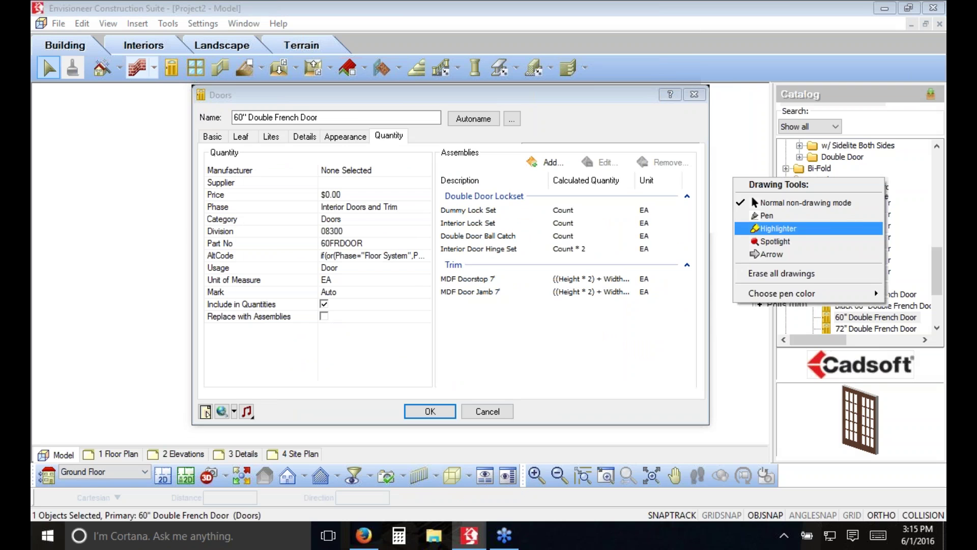
{"action": "left_click", "coordinate": [759, 225]}
{"action": "mouse_move", "coordinate": [205, 293]}
{"action": "left_mouse_down"}
{"action": "mouse_move", "coordinate": [237, 338]}
{"action": "mouse_move", "coordinate": [351, 337]}
{"action": "mouse_move", "coordinate": [311, 282]}
{"action": "mouse_move", "coordinate": [205, 281]}
{"action": "left_mouse_up"}
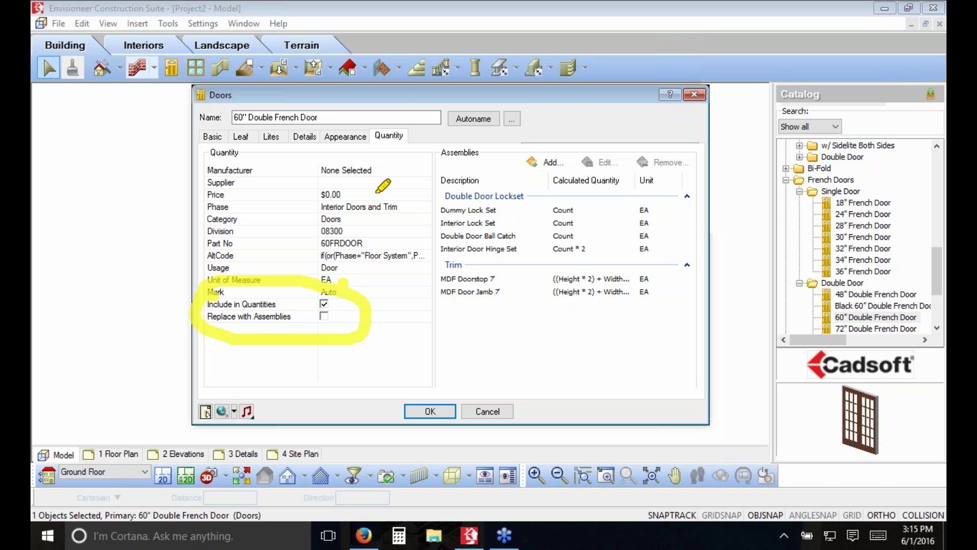
{"action": "mouse_move", "coordinate": [340, 282]}
{"action": "left_mouse_down"}
{"action": "mouse_move", "coordinate": [413, 179]}
{"action": "mouse_move", "coordinate": [435, 189]}
{"action": "mouse_move", "coordinate": [413, 230]}
{"action": "left_mouse_up"}
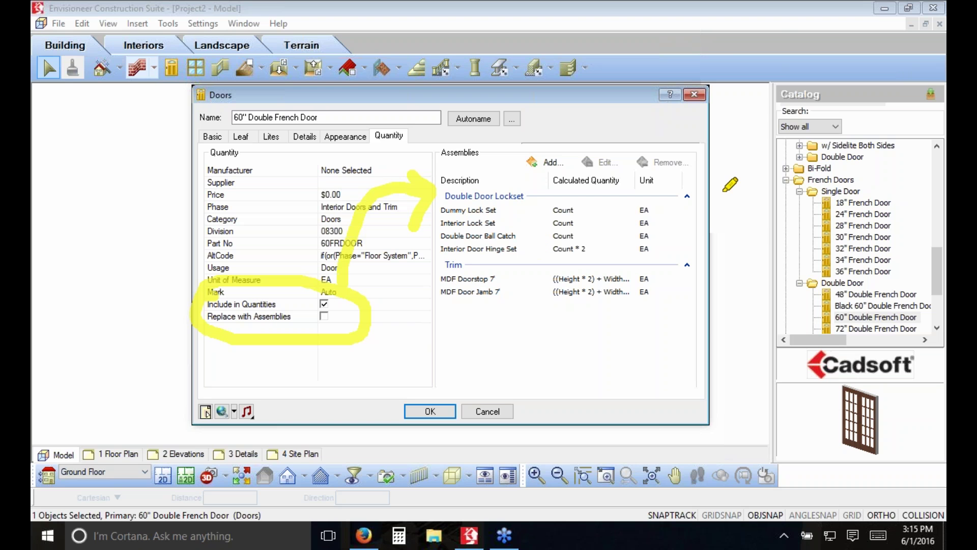
{"action": "left_click", "coordinate": [755, 279]}
{"action": "right_click", "coordinate": [492, 400]}
{"action": "left_click", "coordinate": [497, 411]}
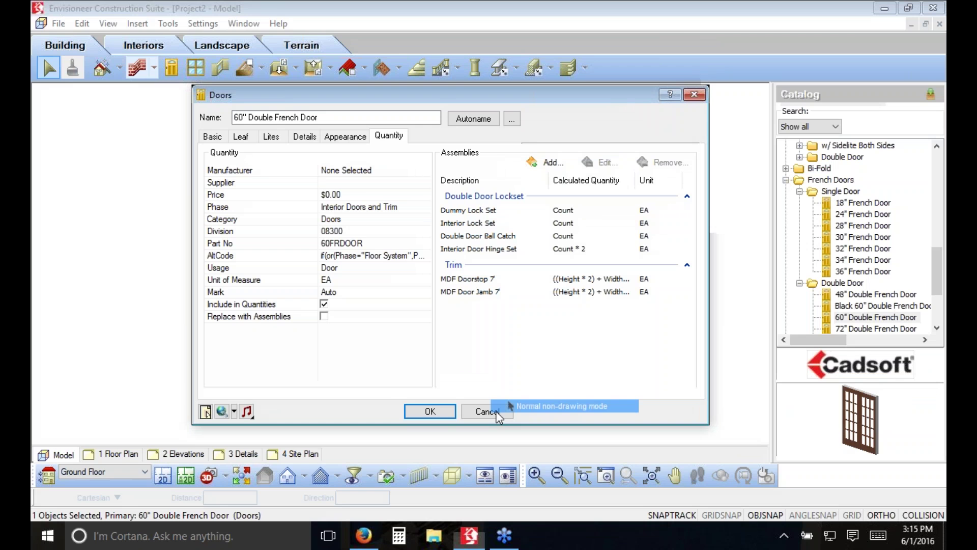
{"action": "left_click", "coordinate": [492, 412]}
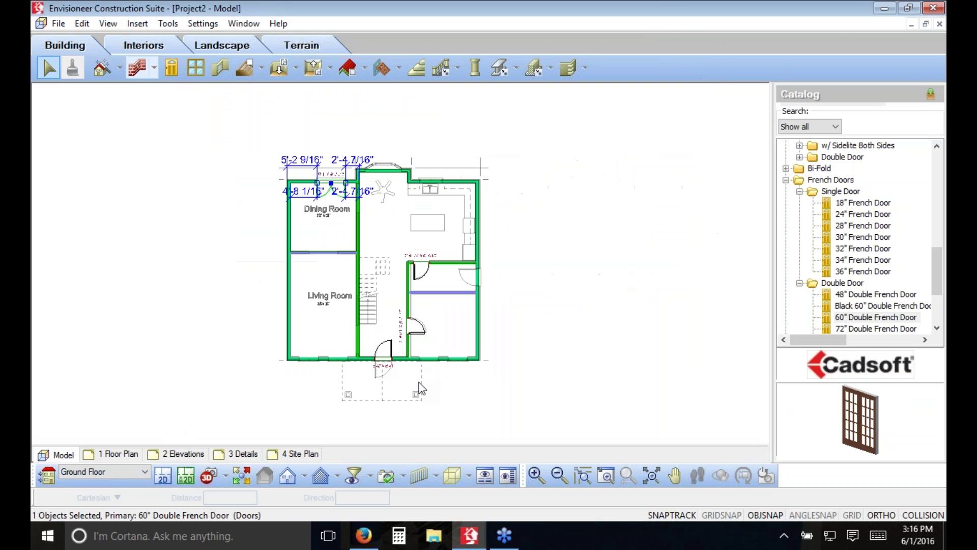
- Generate the project estimate, review its full-size quantity report of wall framing, exterior openings and finishes, and close it
{"action": "left_click", "coordinate": [168, 23]}
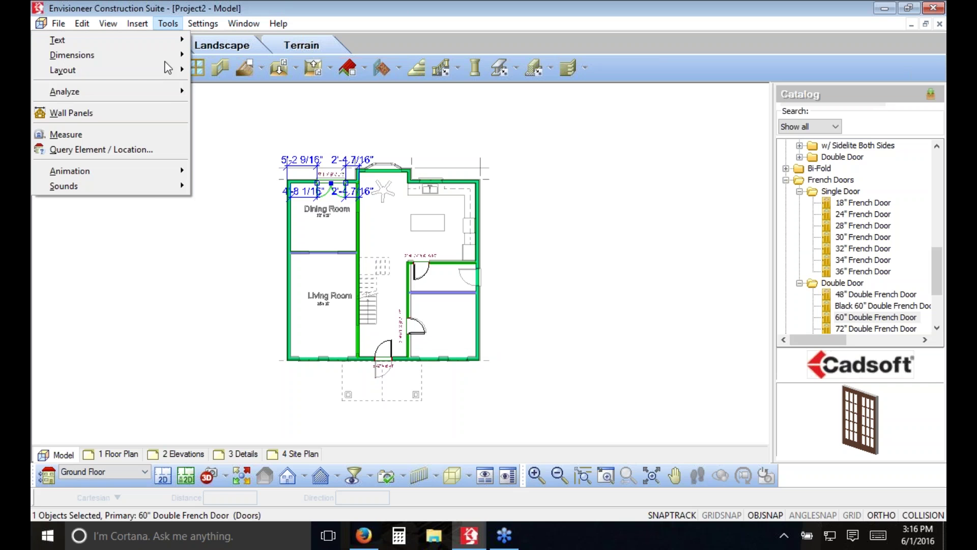
{"action": "mouse_move", "coordinate": [164, 96]}
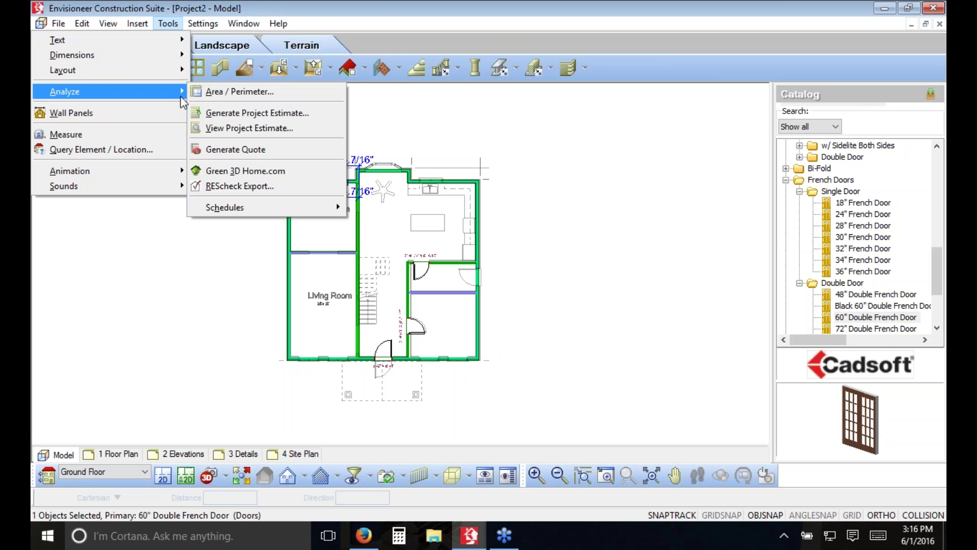
{"action": "left_click", "coordinate": [254, 112]}
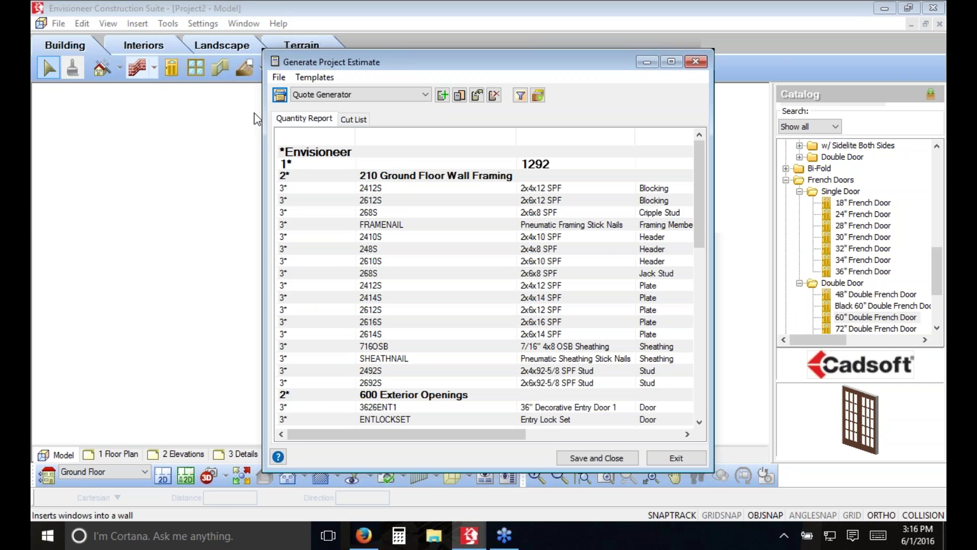
{"action": "left_click", "coordinate": [671, 61]}
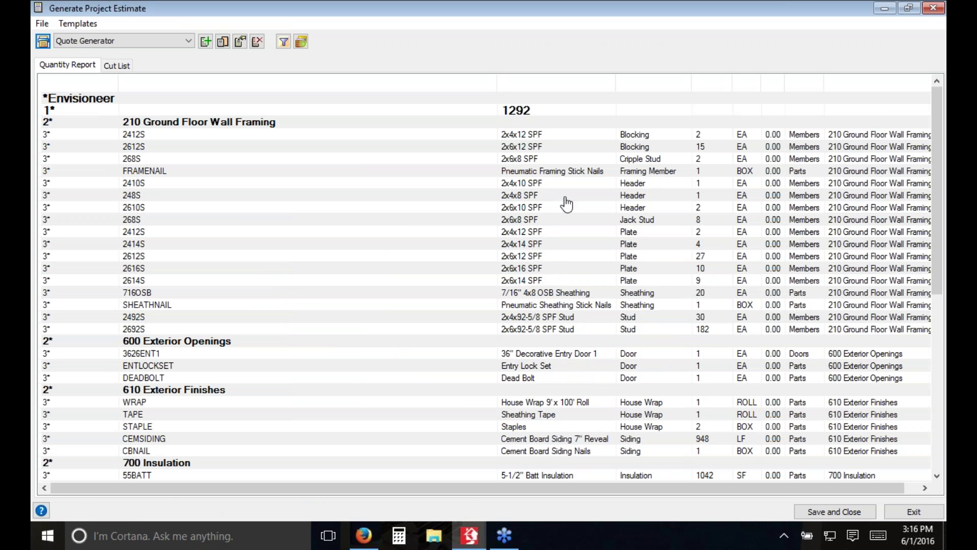
{"action": "left_click", "coordinate": [564, 185]}
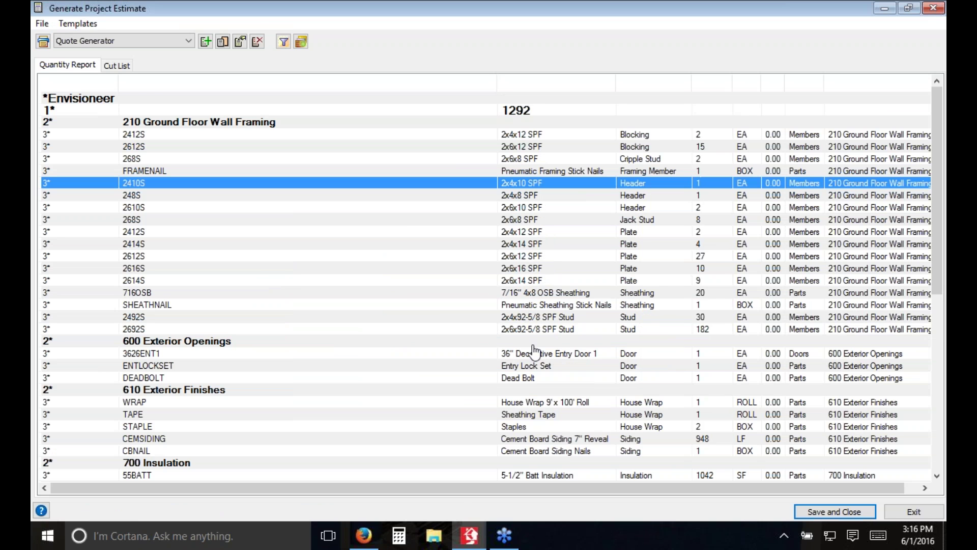
{"action": "left_click_drag", "start_coordinate": [524, 487], "coordinate": [539, 488]}
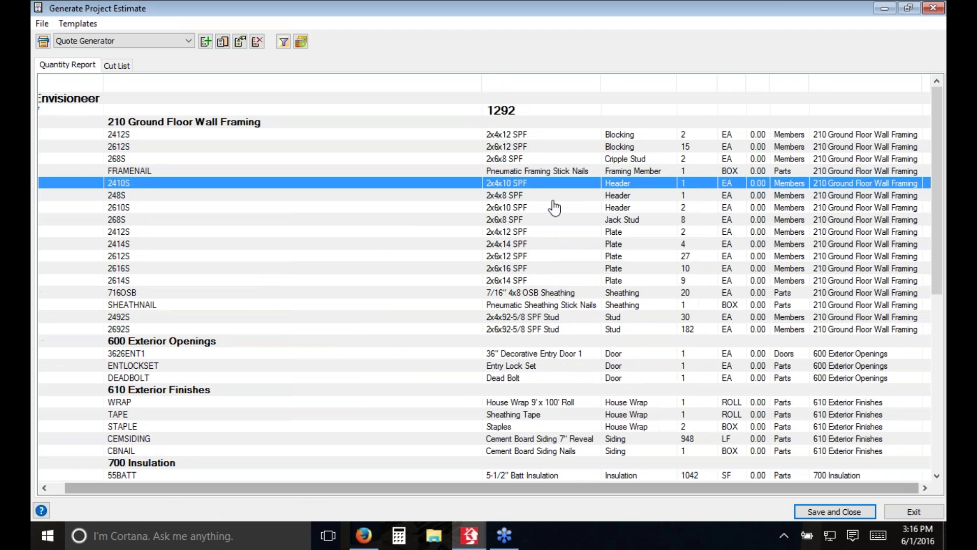
{"action": "left_click", "coordinate": [530, 209]}
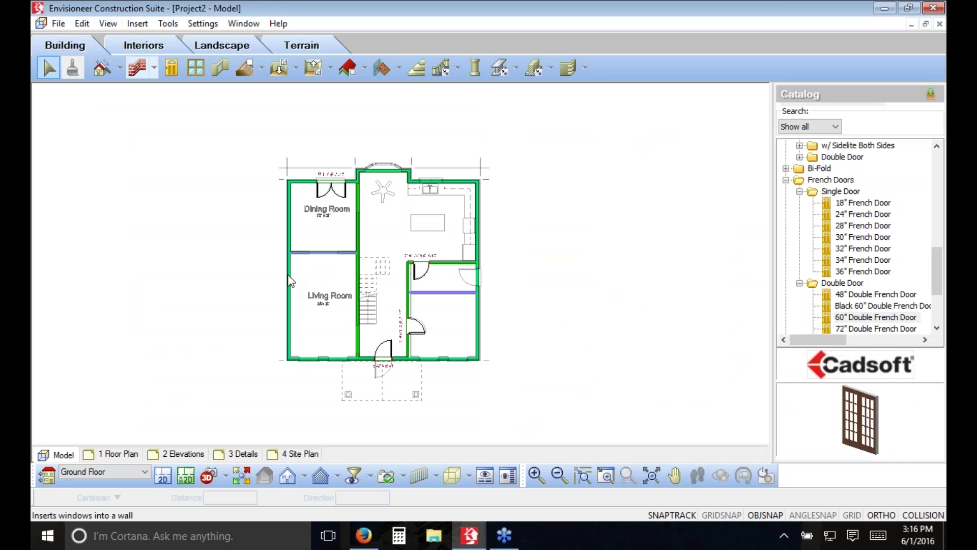
- Show the house in a 3D QuickView from the front-left corner and turn on Framing Mode
{"action": "left_click", "coordinate": [245, 482]}
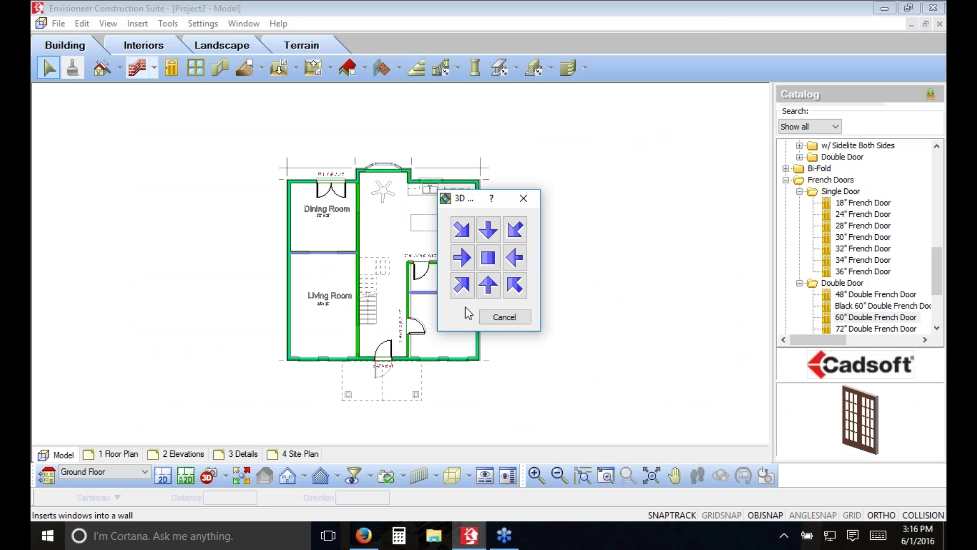
{"action": "left_click", "coordinate": [462, 286]}
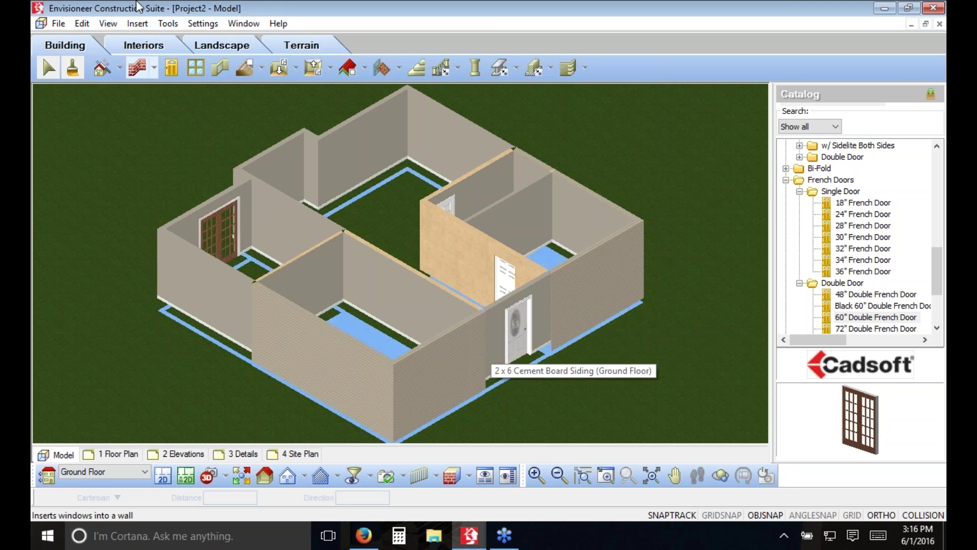
{"action": "left_click", "coordinate": [108, 24]}
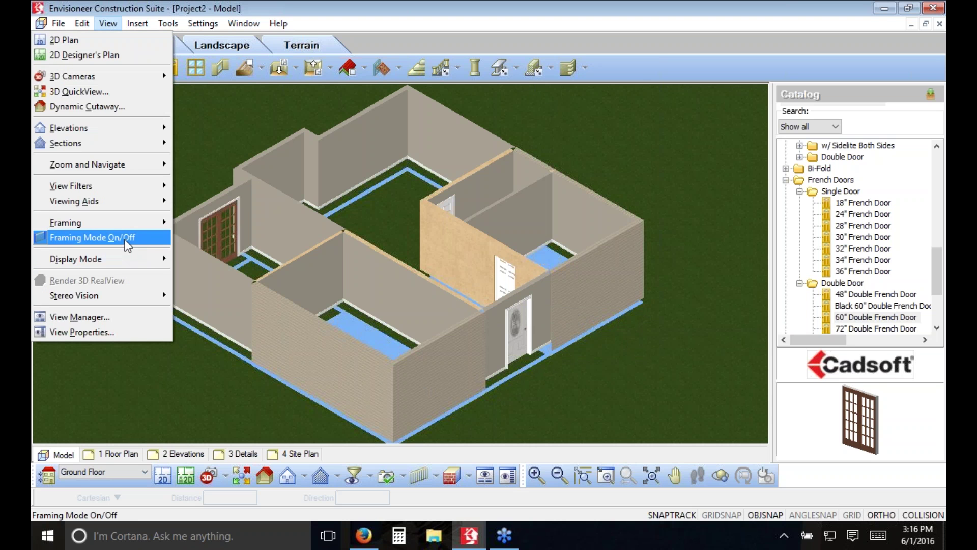
{"action": "left_click", "coordinate": [125, 238]}
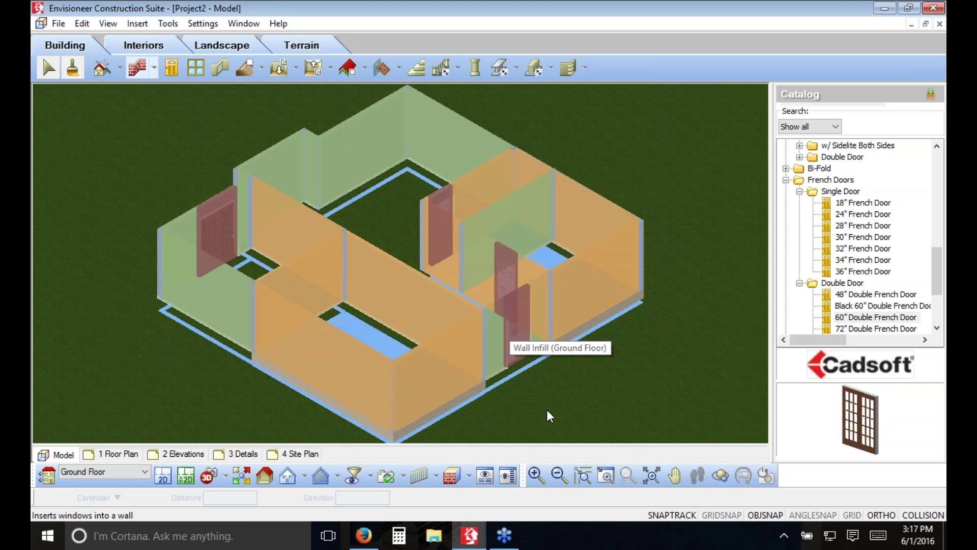
- Assign the custom head sill jamb configuration 9 1/2" TimberStrand LSL to the front entry door's opening
{"action": "left_click", "coordinate": [510, 327]}
{"action": "double_click", "coordinate": [516, 322]}
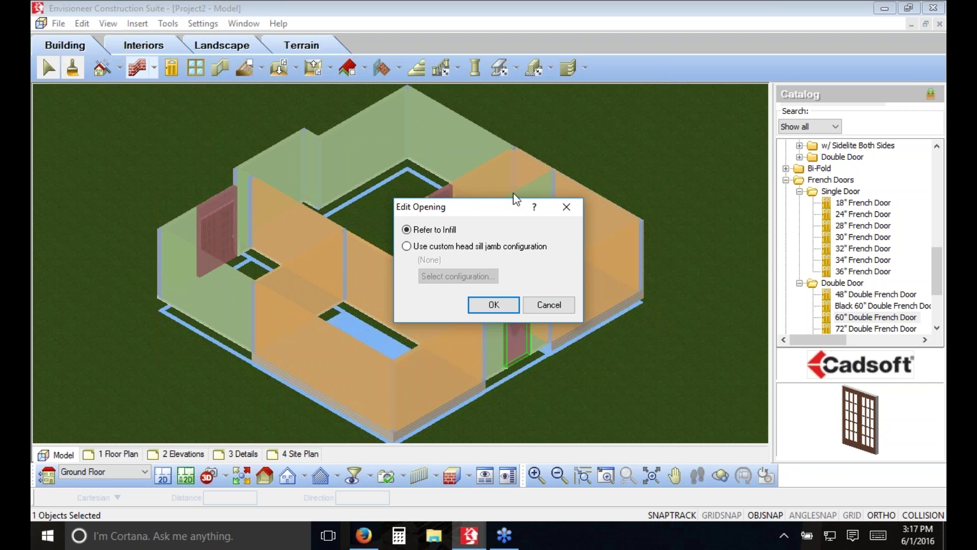
{"action": "left_click", "coordinate": [406, 247]}
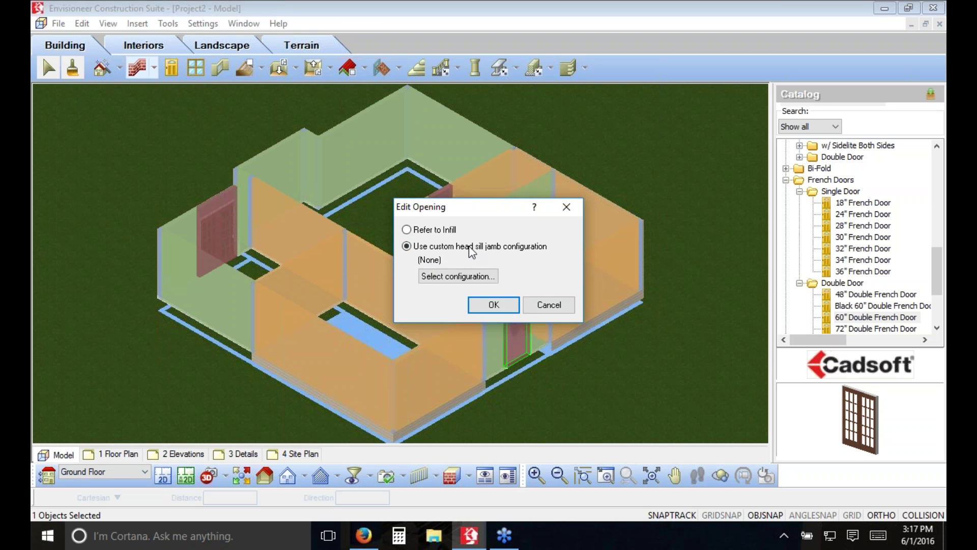
{"action": "left_click", "coordinate": [457, 277]}
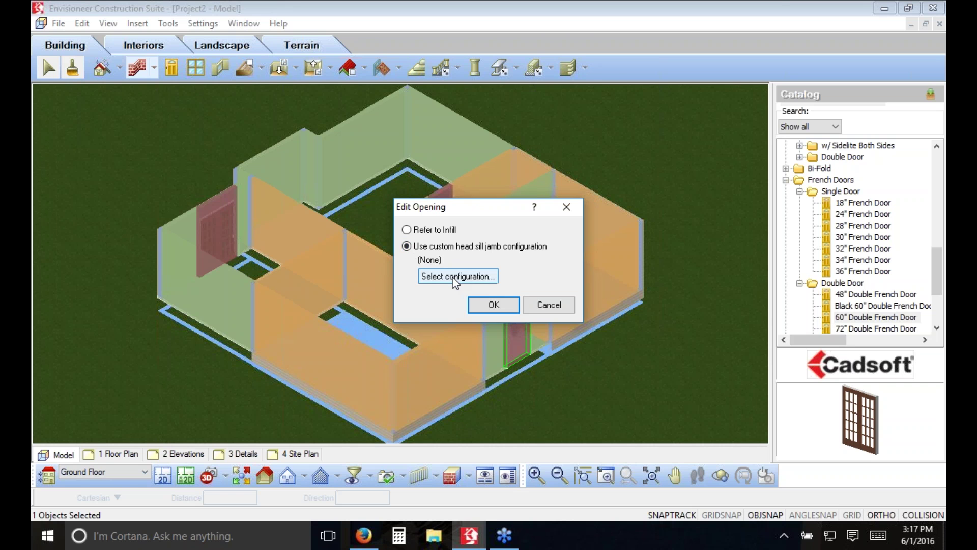
{"action": "left_click", "coordinate": [416, 233]}
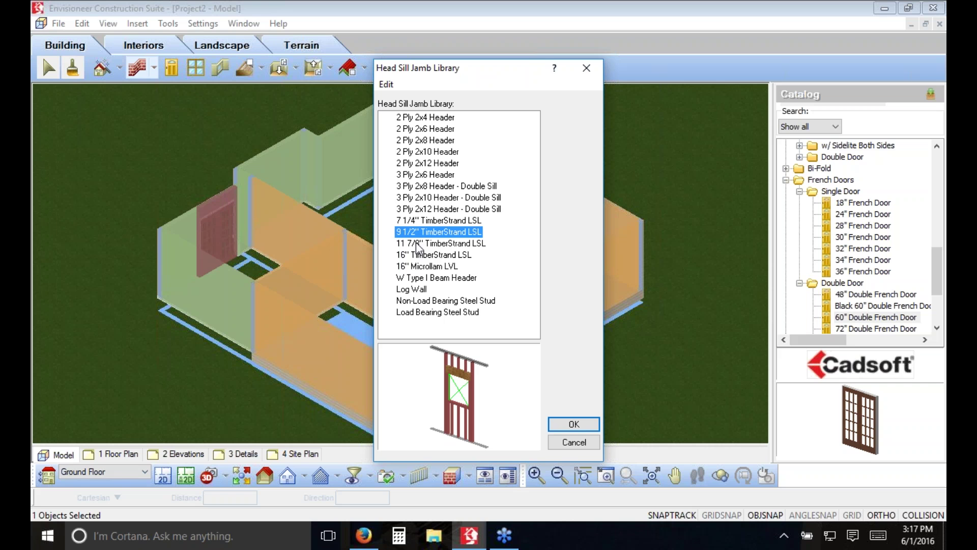
{"action": "left_click", "coordinate": [573, 425]}
{"action": "left_click", "coordinate": [492, 305]}
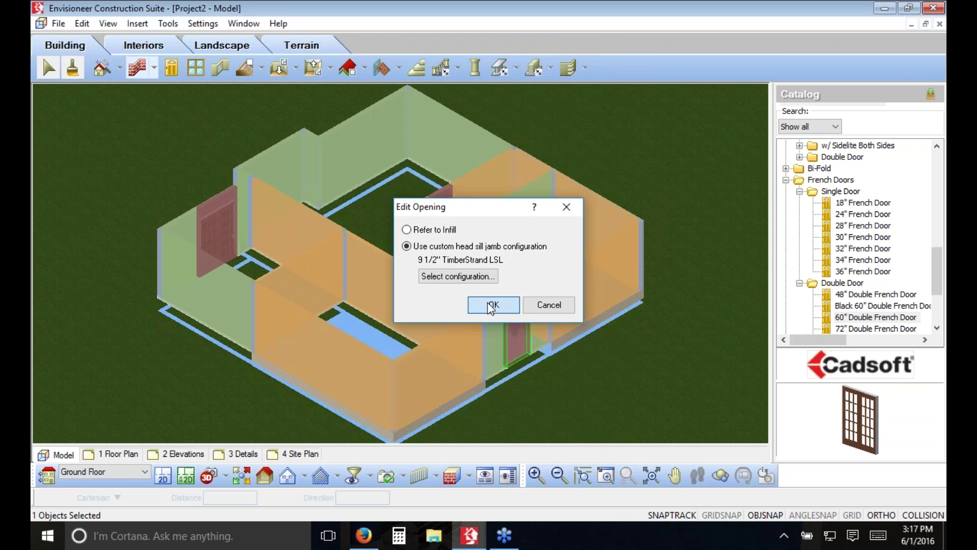
- Display the house's framing and turn off Framing Mode to show the solid wall studs and headers
{"action": "left_click", "coordinate": [108, 23]}
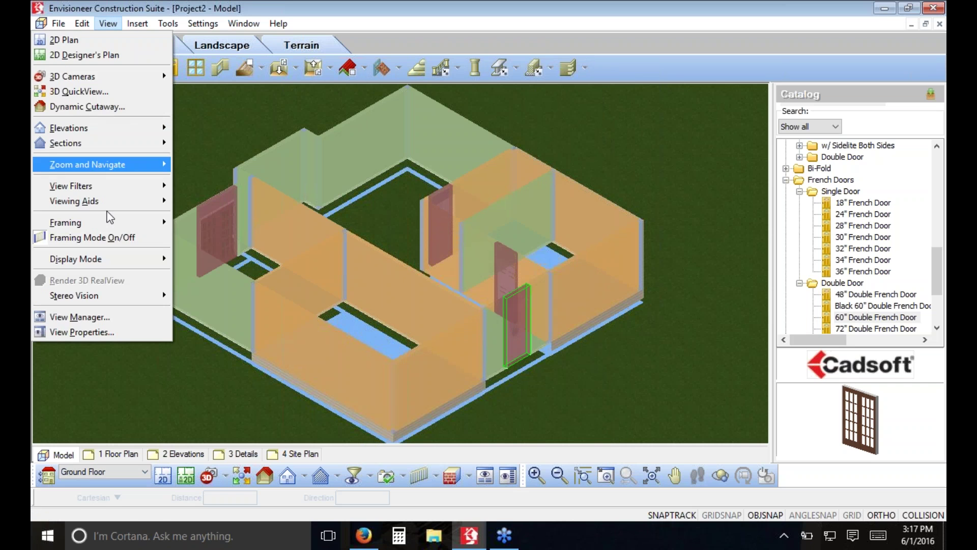
{"action": "mouse_move", "coordinate": [108, 224]}
{"action": "left_click", "coordinate": [209, 227]}
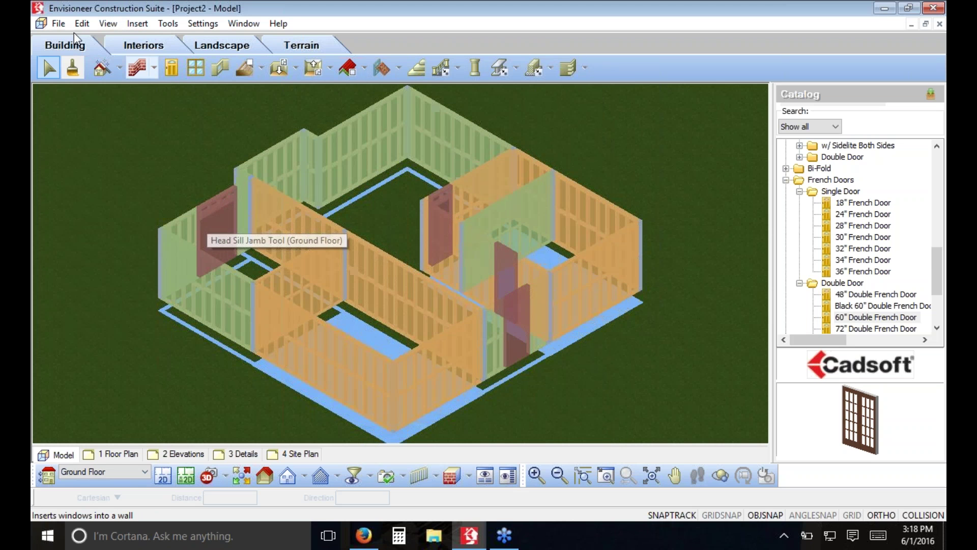
{"action": "left_click", "coordinate": [108, 23]}
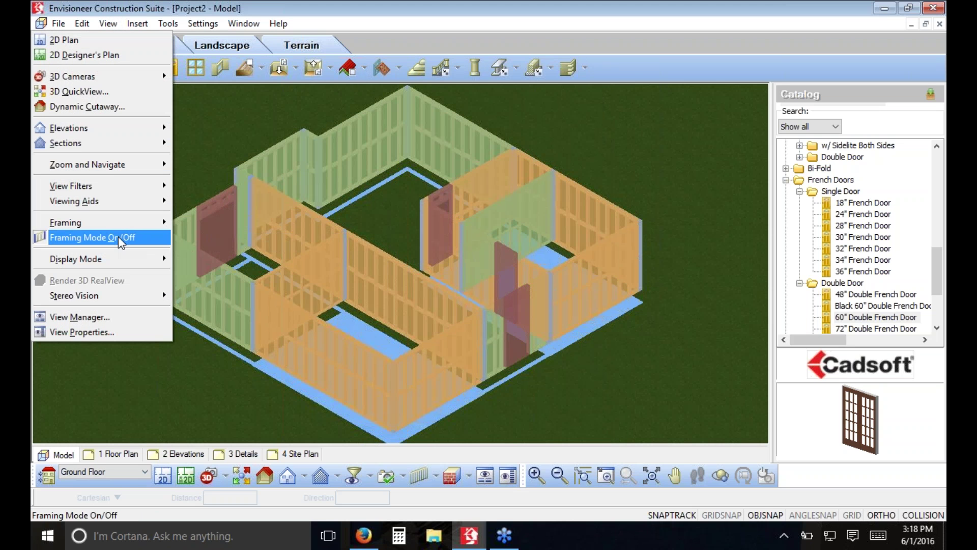
{"action": "left_click", "coordinate": [118, 237]}
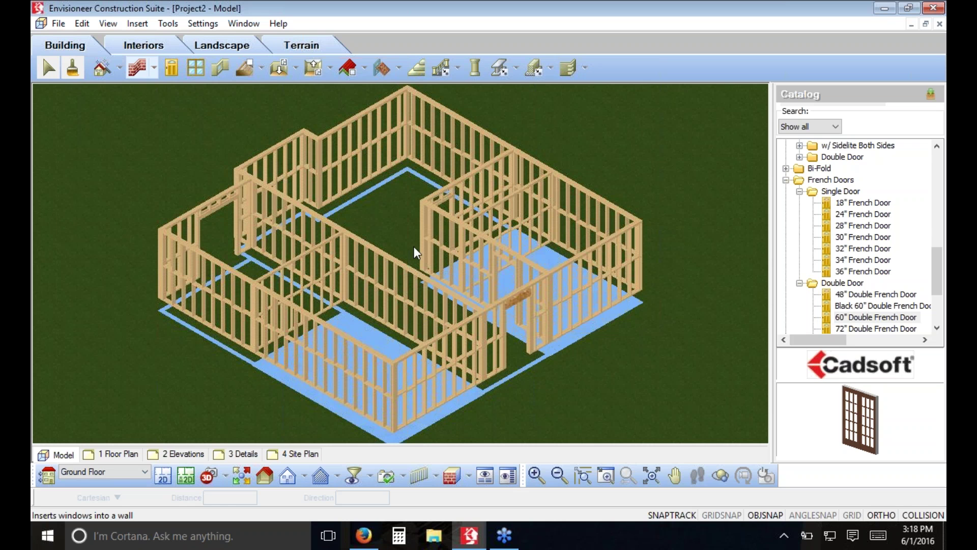
- Change the Ground Floor's infill configuration to 16" O/C - Dbl. Top & Bot. Plate in its location framing options
{"action": "left_click", "coordinate": [204, 26]}
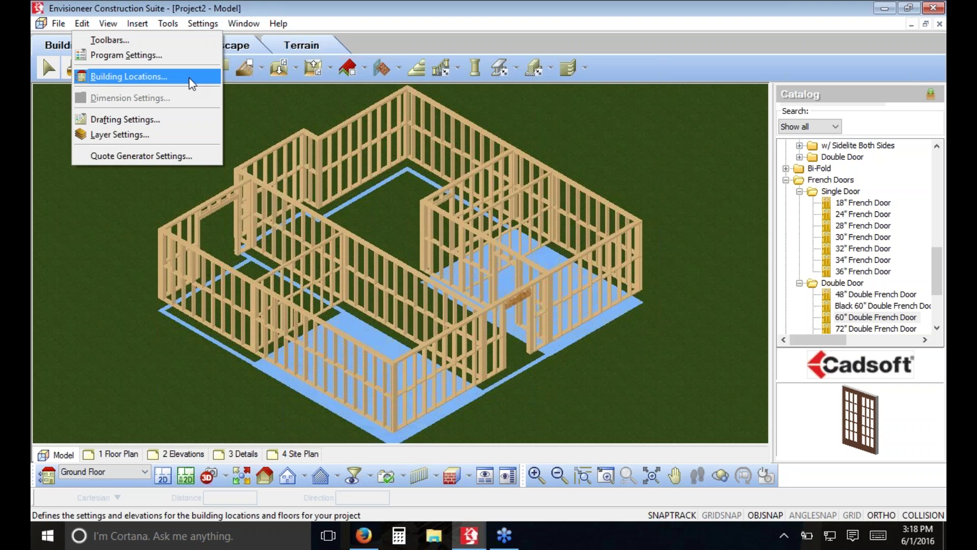
{"action": "left_click", "coordinate": [189, 77]}
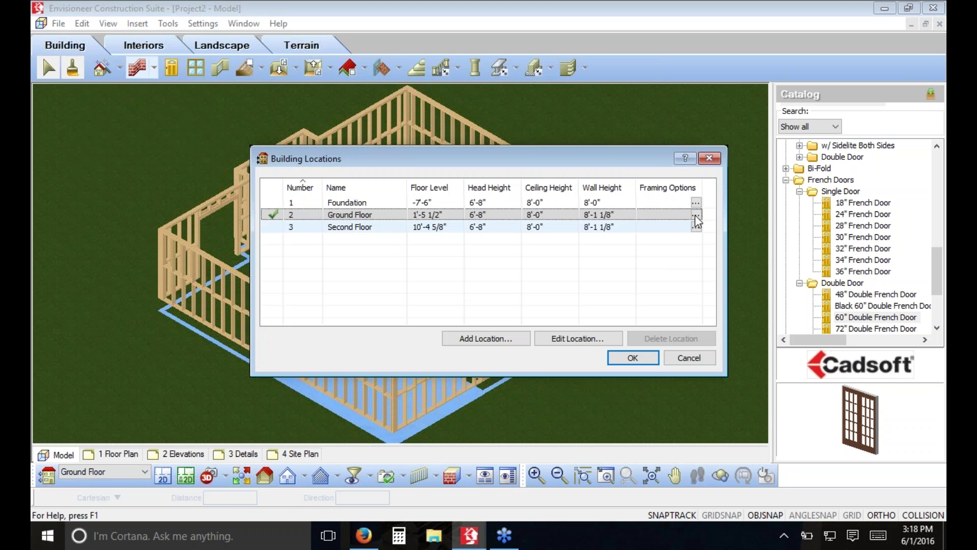
{"action": "left_click", "coordinate": [696, 214]}
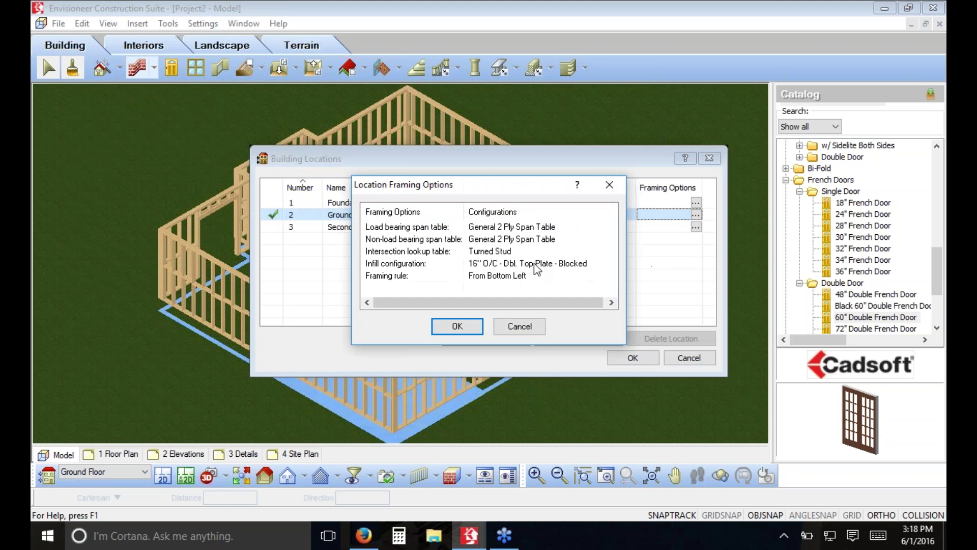
{"action": "left_click", "coordinate": [565, 264]}
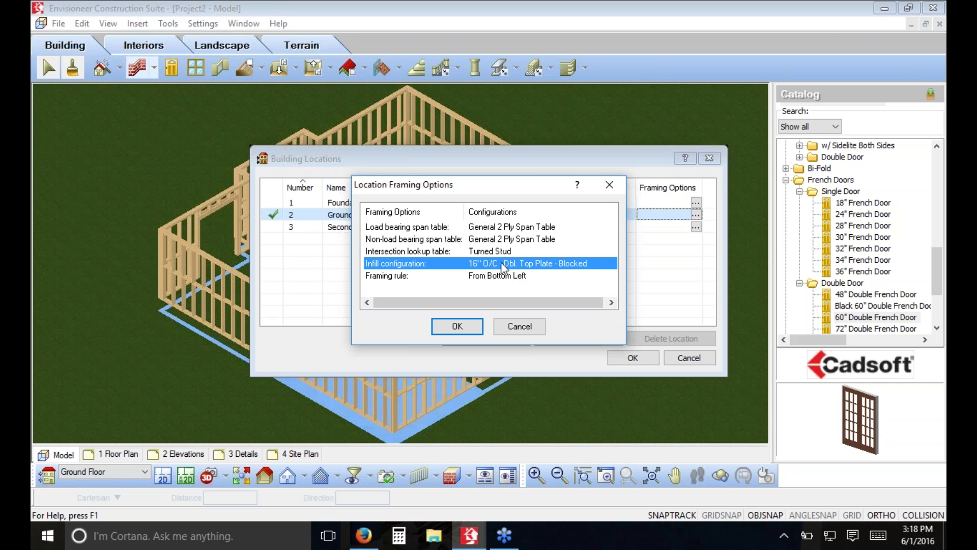
{"action": "double_click", "coordinate": [581, 265]}
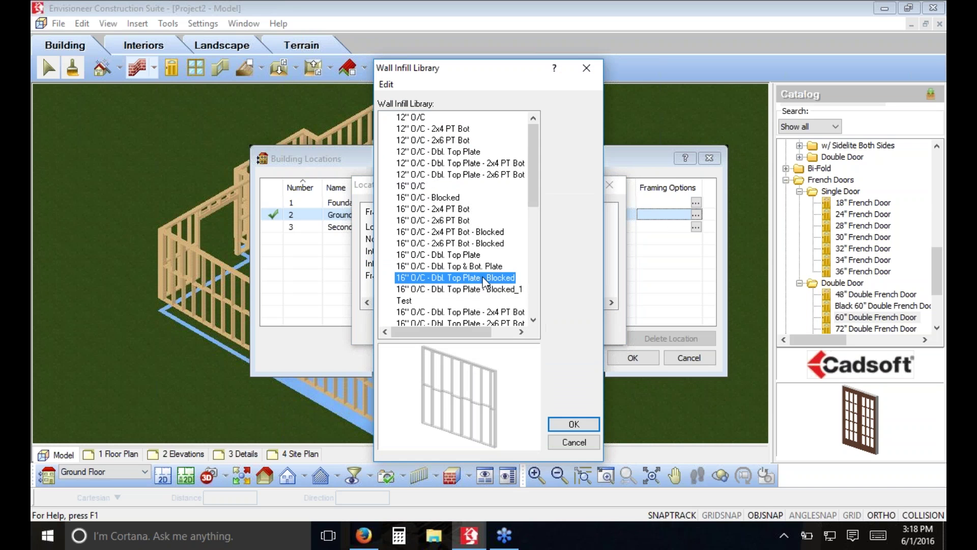
{"action": "left_click", "coordinate": [473, 267]}
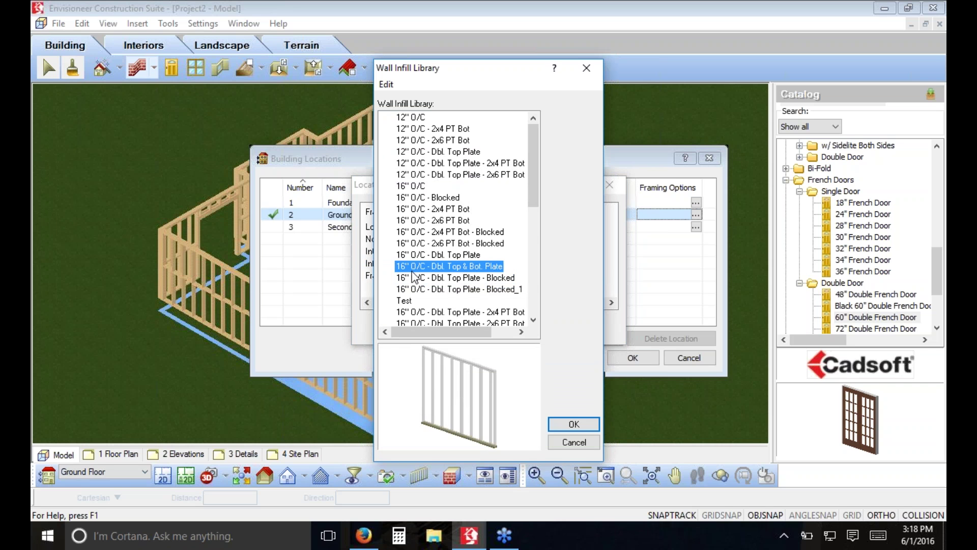
{"action": "left_click", "coordinate": [568, 425]}
{"action": "left_click", "coordinate": [457, 323]}
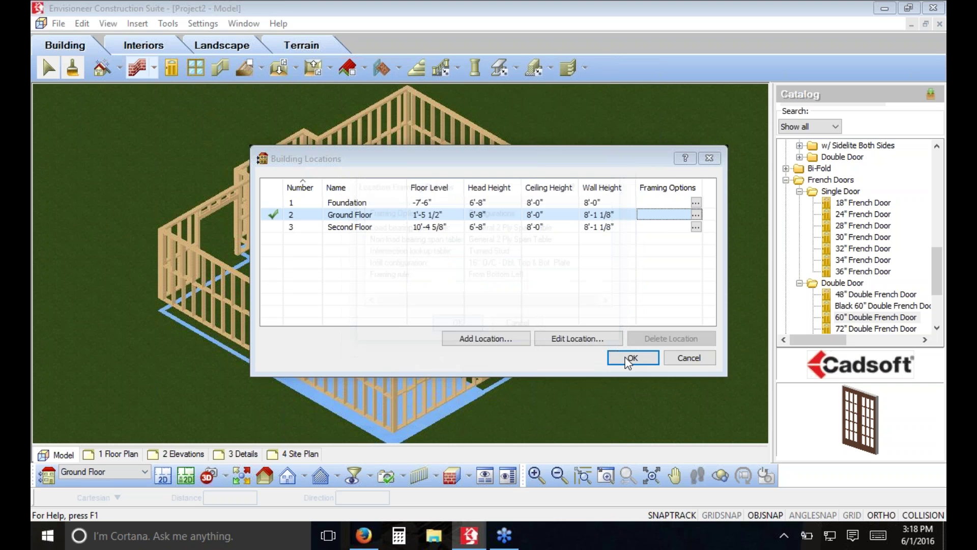
{"action": "left_click", "coordinate": [631, 359]}
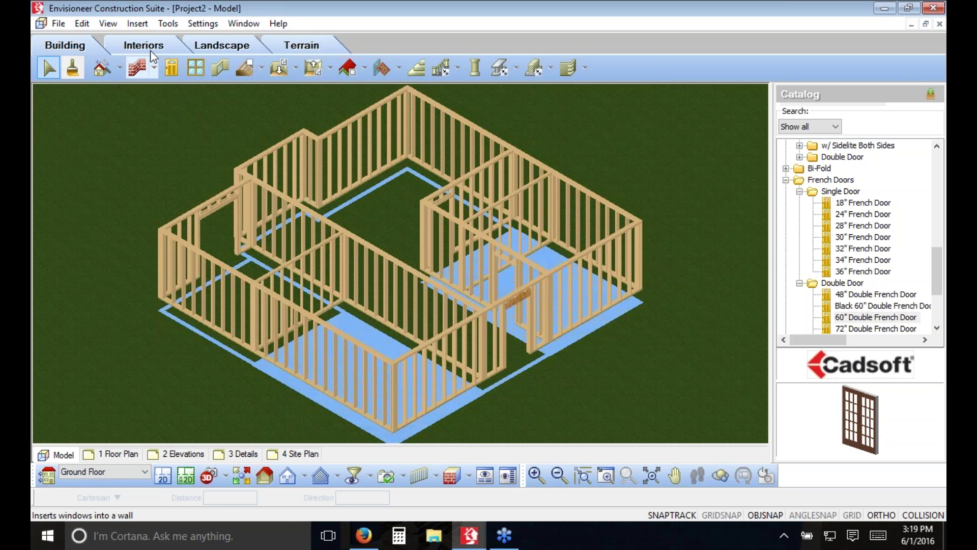
- Return to the 2D plan and display all building elements except framing
{"action": "left_click", "coordinate": [163, 475]}
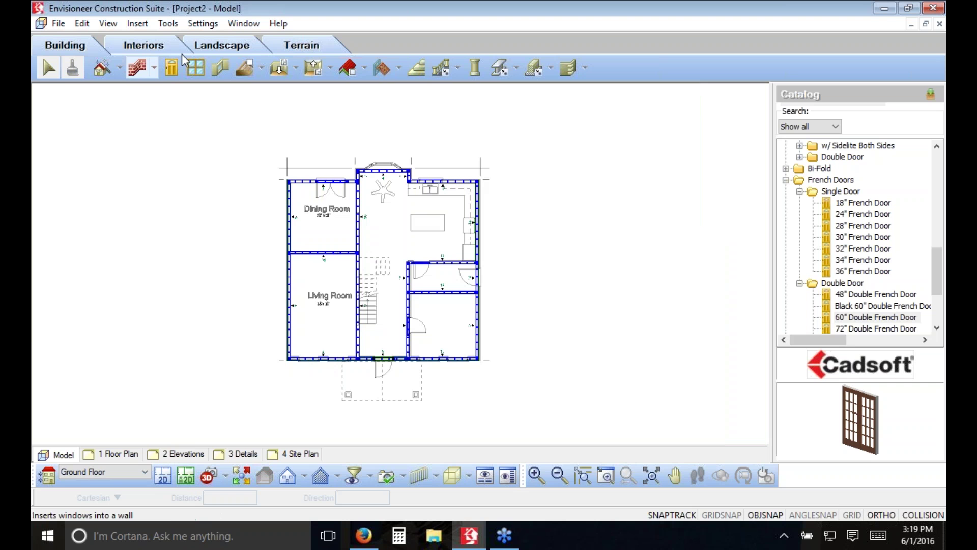
{"action": "left_click", "coordinate": [108, 24]}
{"action": "mouse_move", "coordinate": [94, 222]}
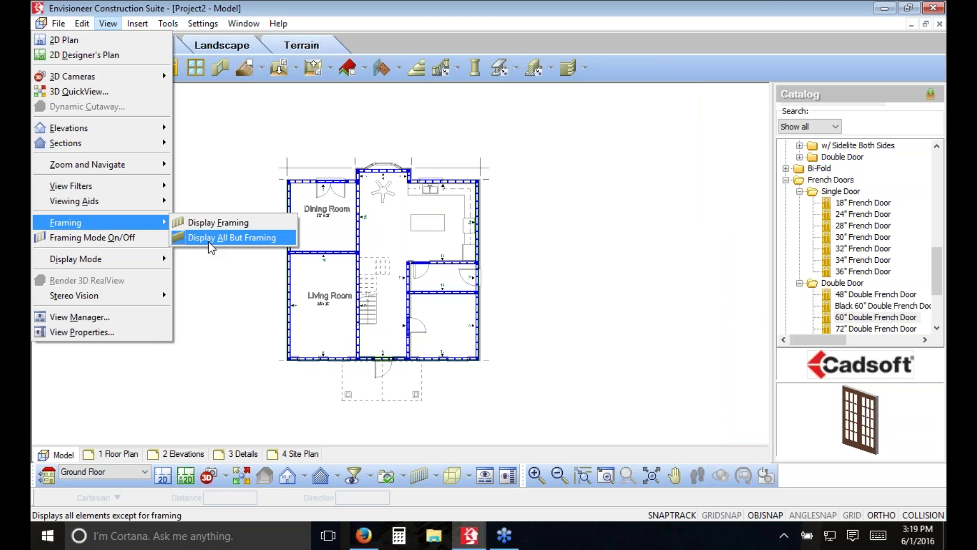
{"action": "left_click", "coordinate": [208, 236]}
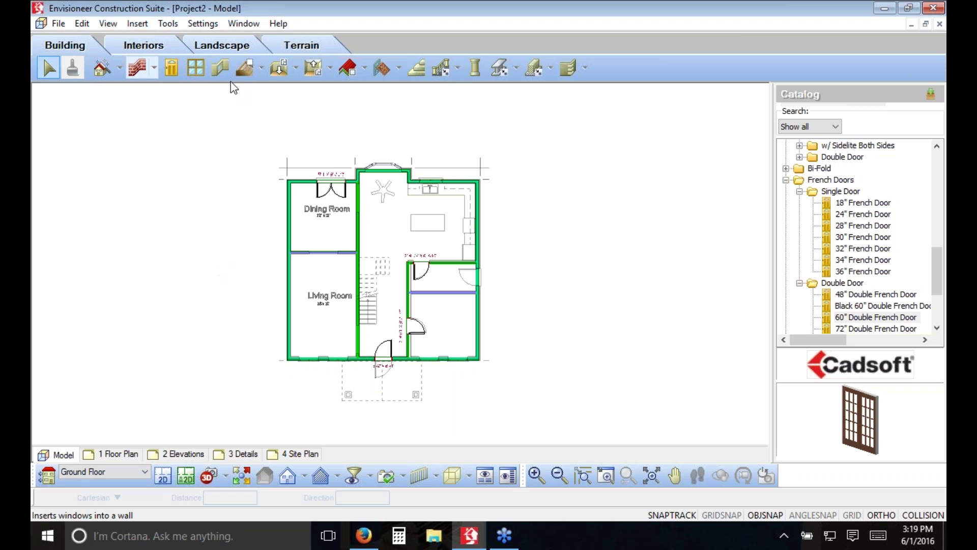
- Insert 3'-5" X 4'-5" double casement windows: two in the living room's front wall, two in the opposite front room, one at the kitchen sink
{"action": "left_click", "coordinate": [196, 68]}
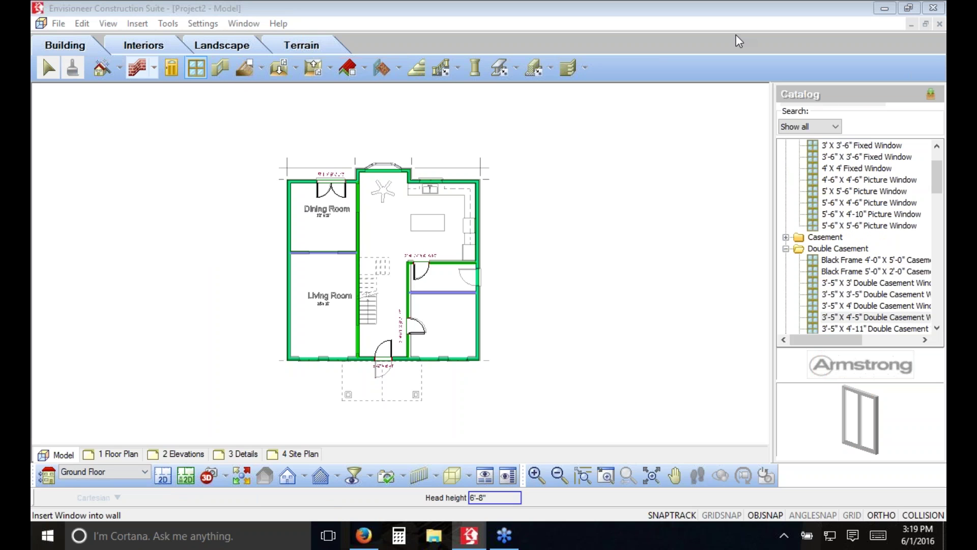
{"action": "left_click", "coordinate": [847, 319]}
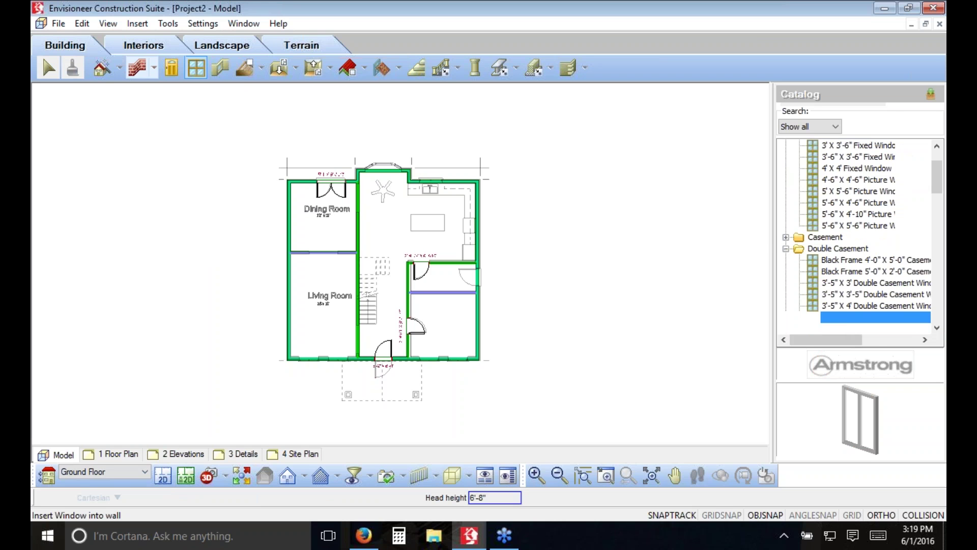
{"action": "left_click", "coordinate": [309, 363]}
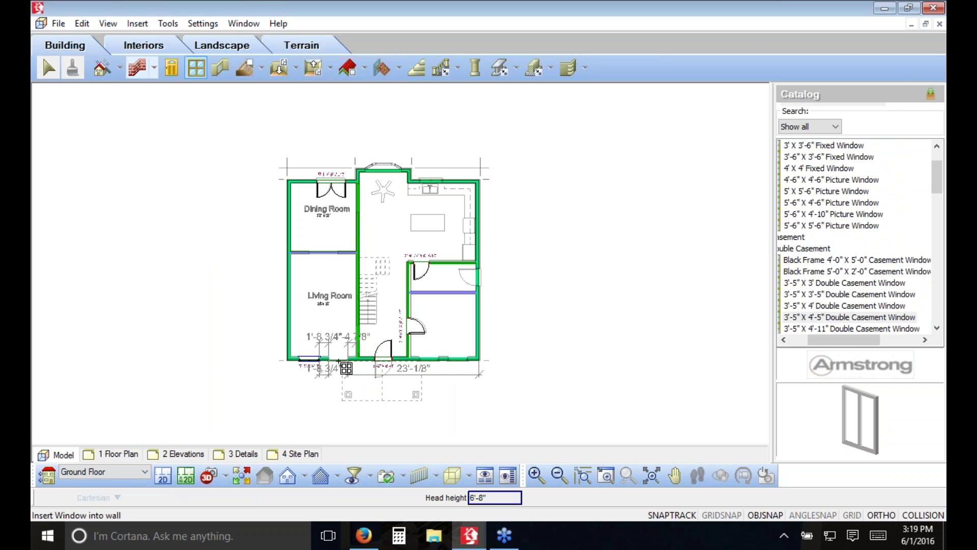
{"action": "left_click", "coordinate": [338, 362]}
{"action": "left_click", "coordinate": [429, 363]}
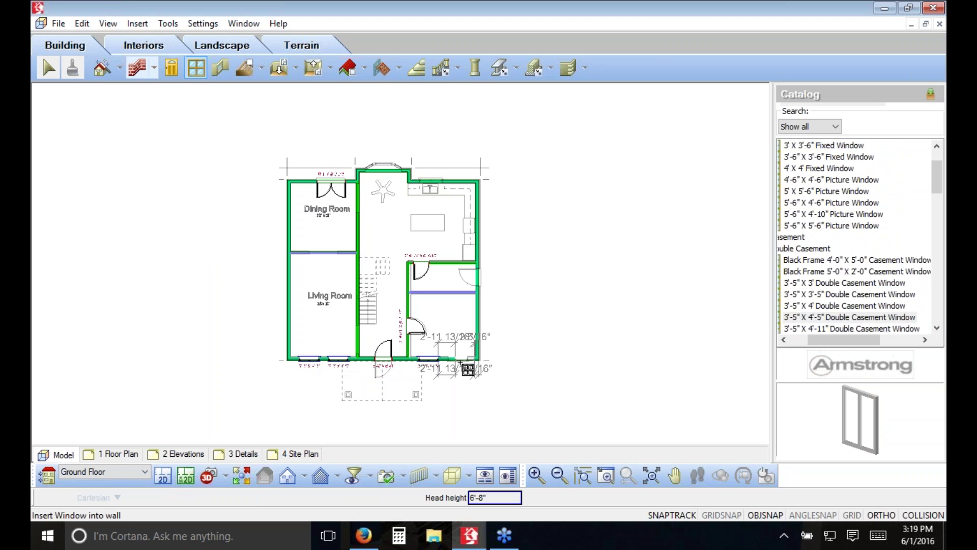
{"action": "left_click", "coordinate": [460, 362]}
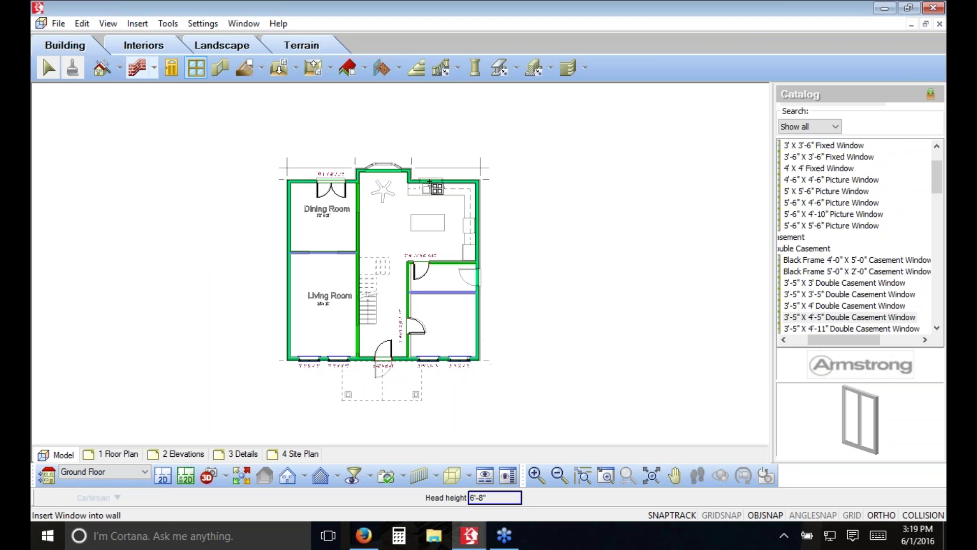
{"action": "left_click", "coordinate": [430, 182]}
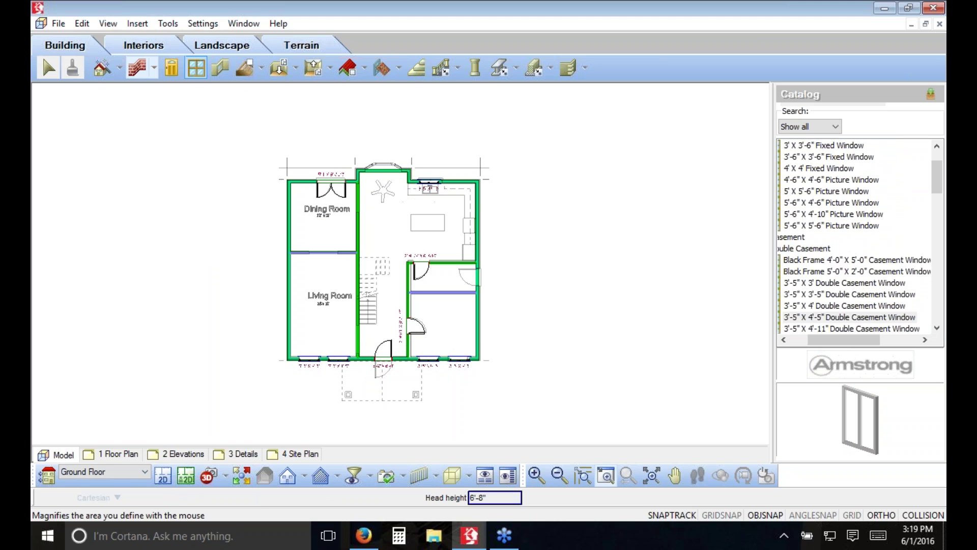
- Stretch the kitchen sink window to 4'-0" wide to match the traced opening on the floor plan
{"action": "left_click_drag", "start_coordinate": [463, 171], "coordinate": [422, 193]}
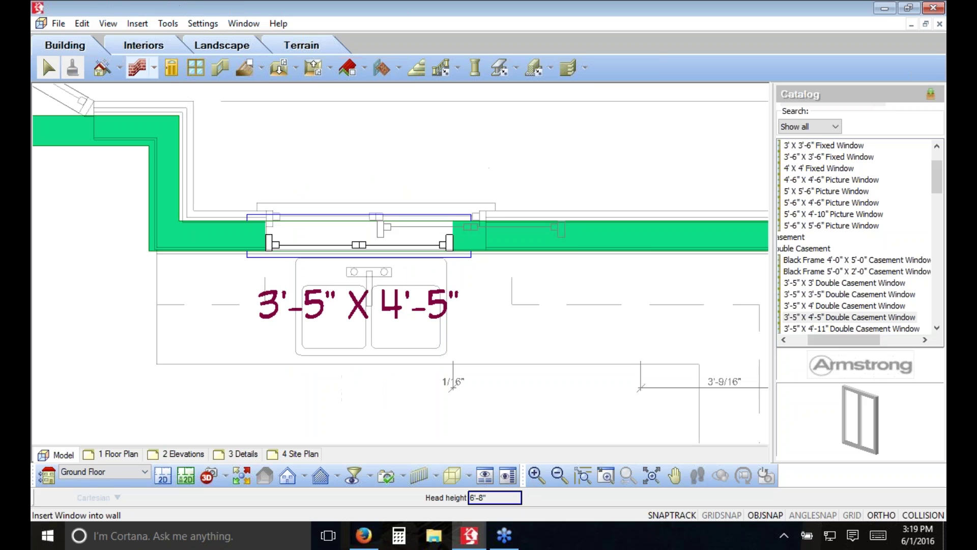
{"action": "right_click", "coordinate": [429, 143]}
{"action": "left_click", "coordinate": [448, 149]}
{"action": "left_click", "coordinate": [452, 248]}
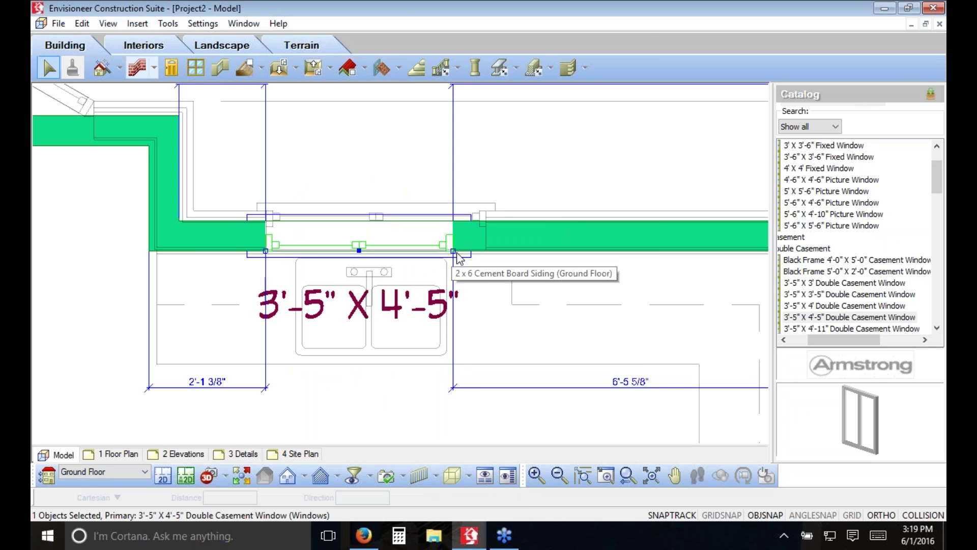
{"action": "left_click_drag", "start_coordinate": [456, 252], "coordinate": [486, 251]}
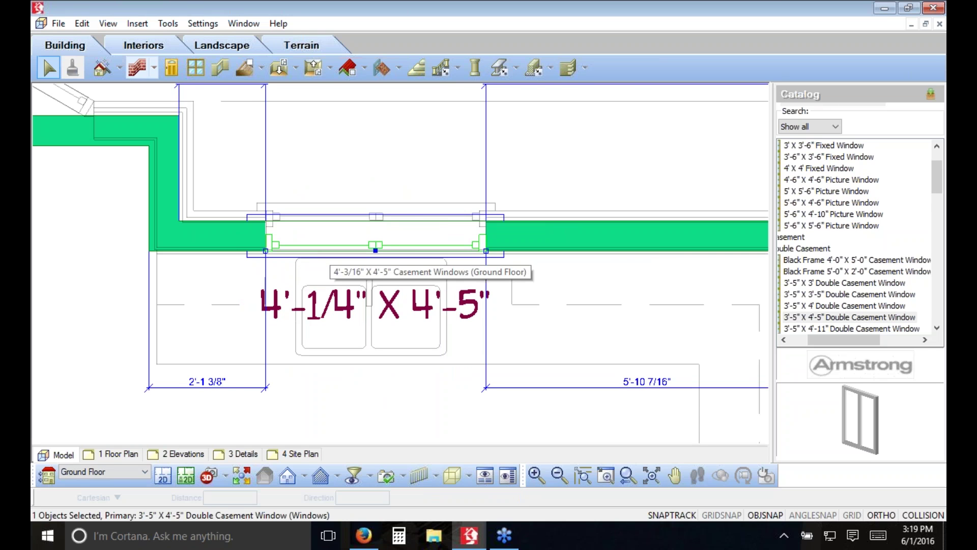
{"action": "left_click_drag", "start_coordinate": [266, 251], "coordinate": [266, 251]}
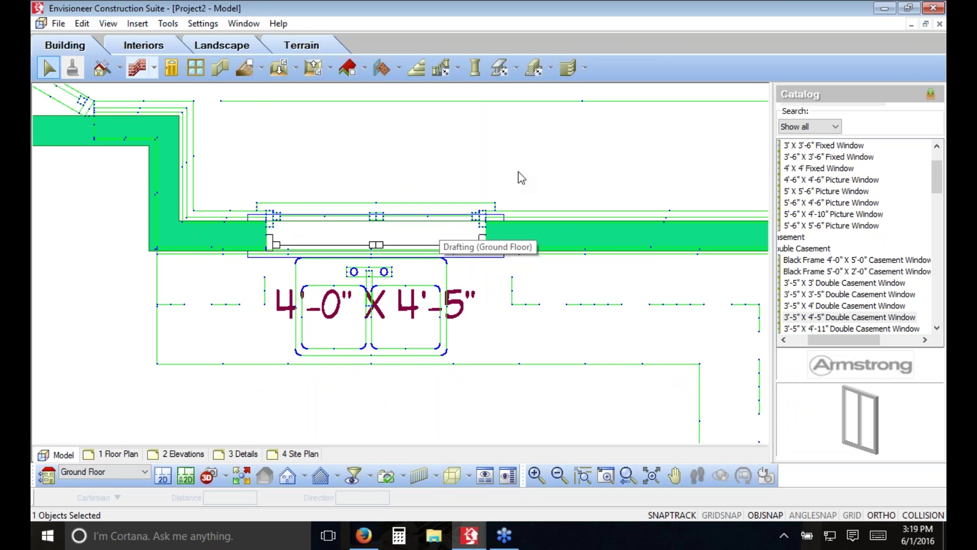
{"action": "left_click", "coordinate": [54, 74]}
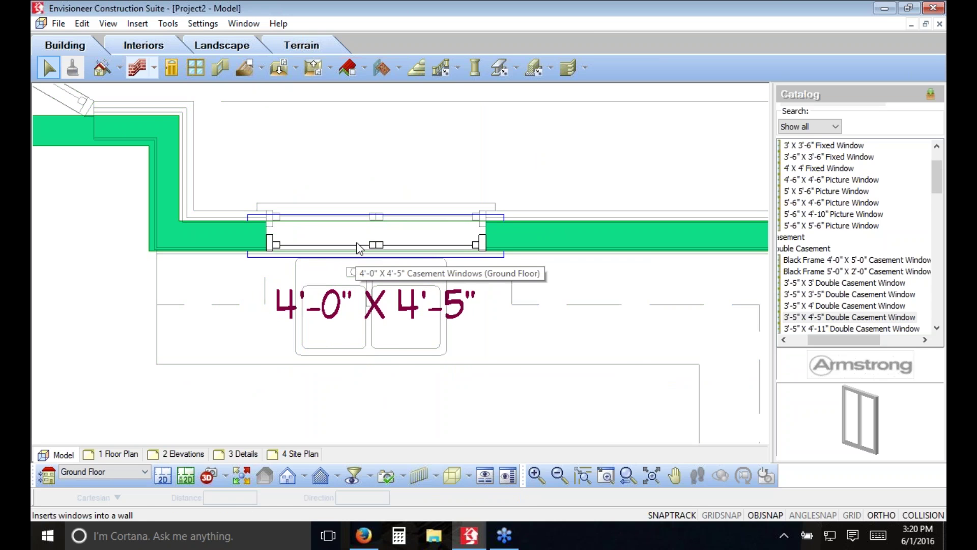
- Set the kitchen sink window's height to 3'-0" and autoname it to match its new size
{"action": "double_click", "coordinate": [358, 248]}
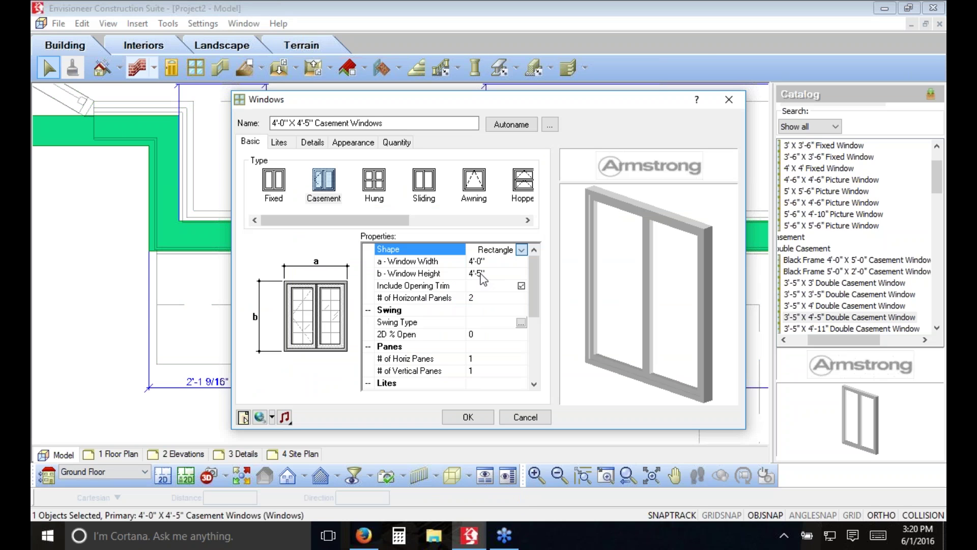
{"action": "left_click", "coordinate": [506, 279]}
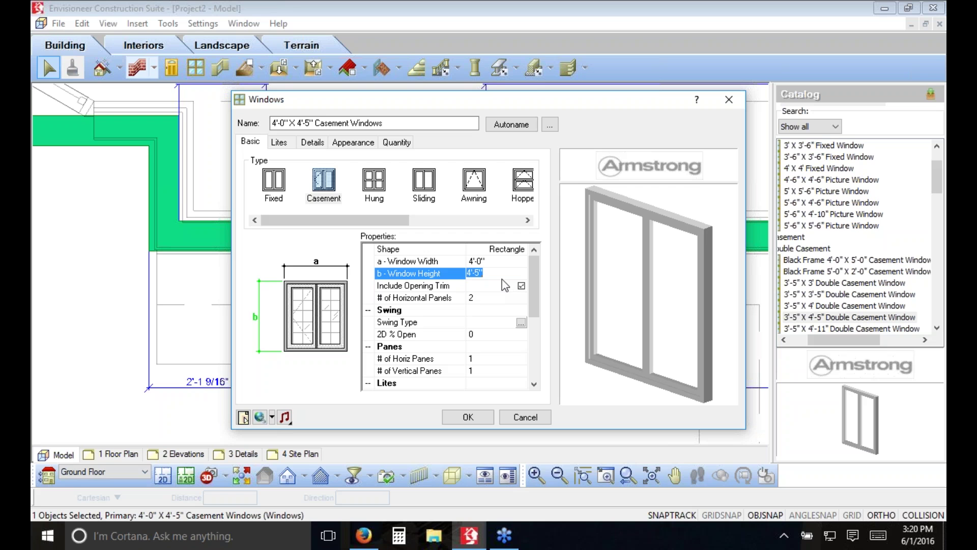
{"action": "type", "text": "3"}
{"action": "key", "text": "Return"}
{"action": "left_click", "coordinate": [512, 125]}
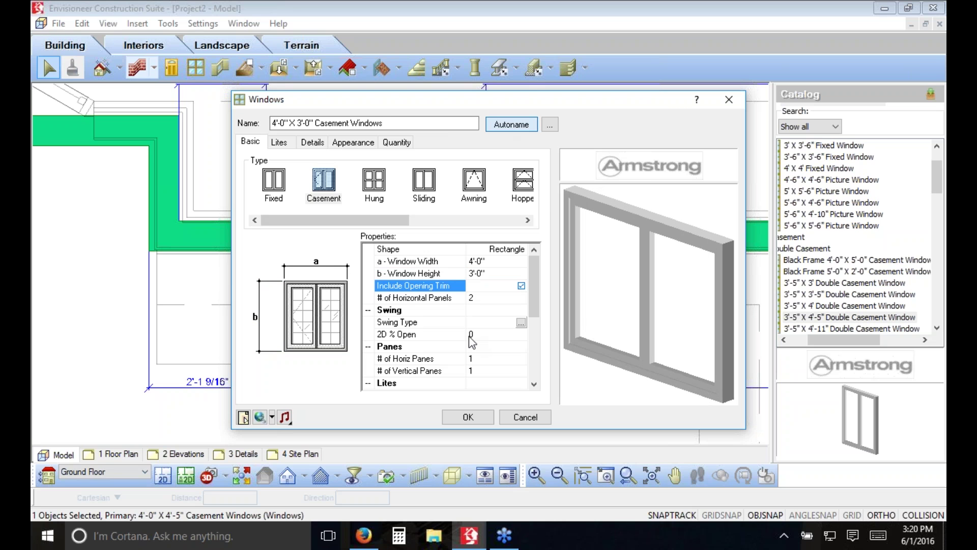
{"action": "left_click", "coordinate": [468, 418]}
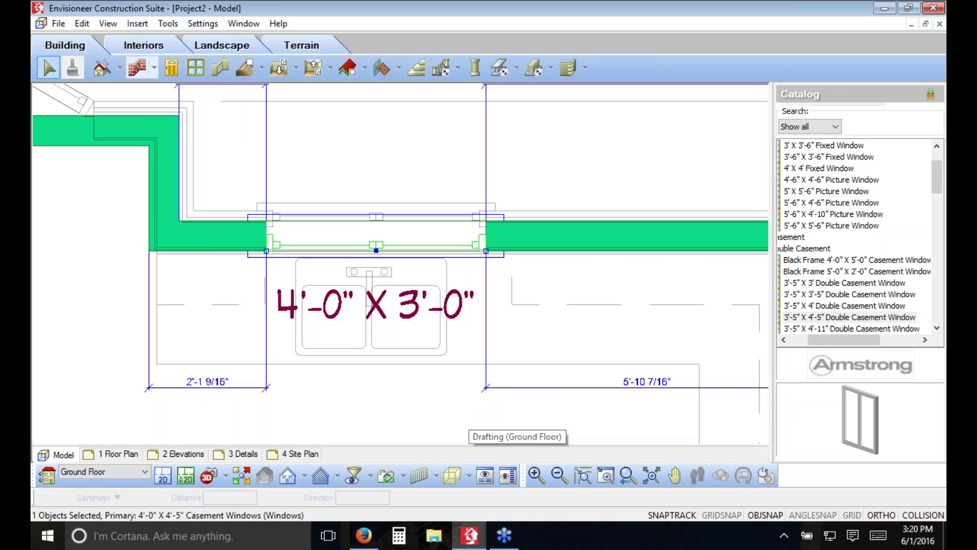
- Insert two 5' X 6'-8" rectangular openings in the long interior wall, one into the dining room and one into the living room
{"action": "left_click", "coordinate": [628, 475]}
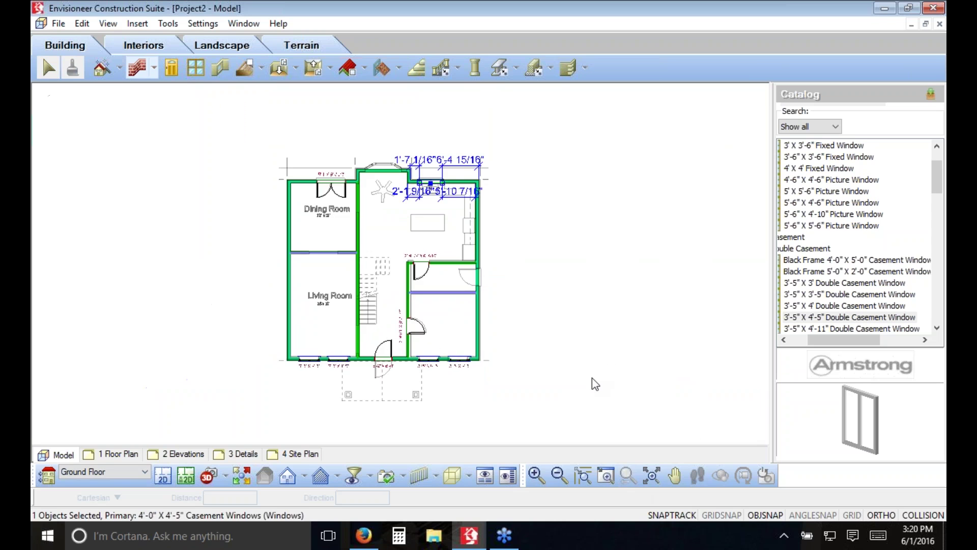
{"action": "left_click", "coordinate": [582, 319]}
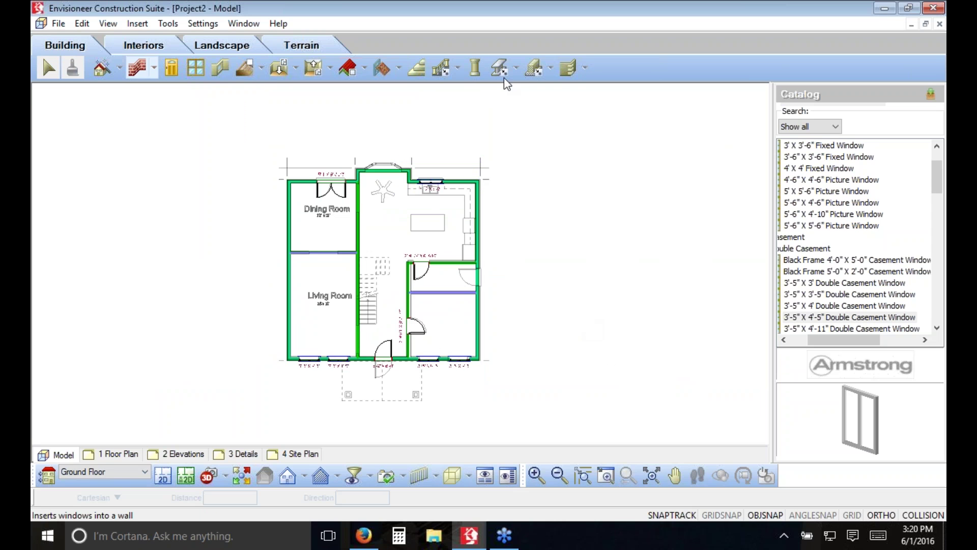
{"action": "left_click", "coordinate": [220, 69]}
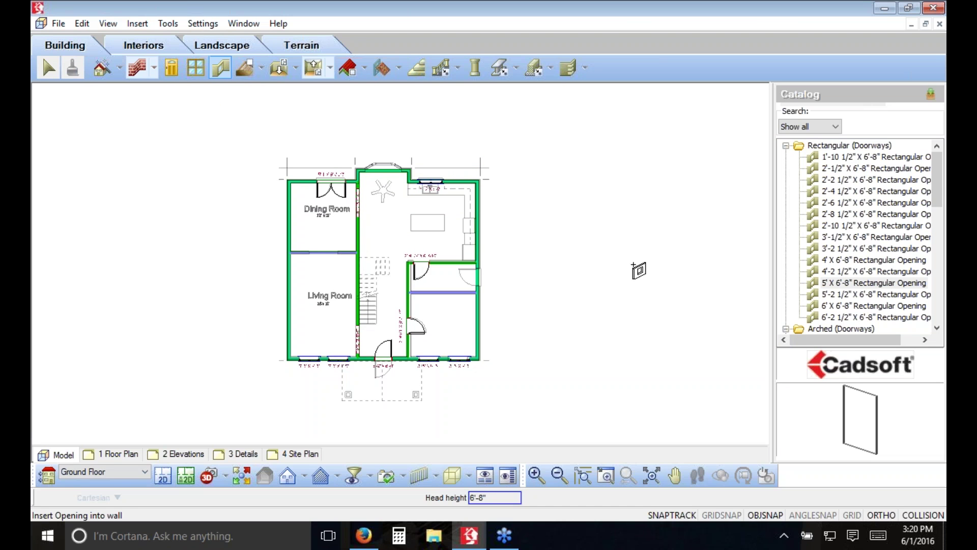
{"action": "right_click", "coordinate": [607, 263]}
{"action": "left_click", "coordinate": [639, 277]}
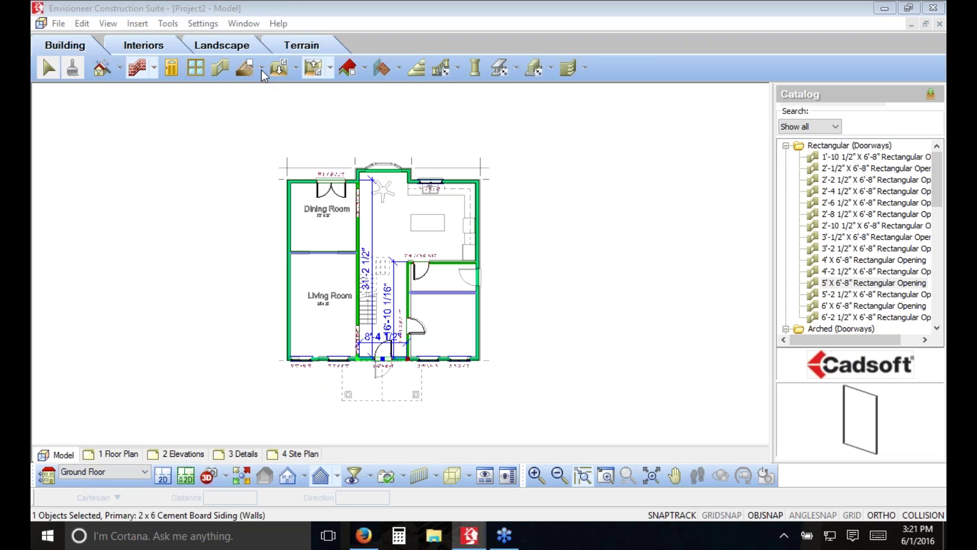
- Examine the joist, sill plate, band joist, opening header and general spacing settings of the 2x10 Floor System w/ 3/4" OSB
{"action": "left_click", "coordinate": [261, 70]}
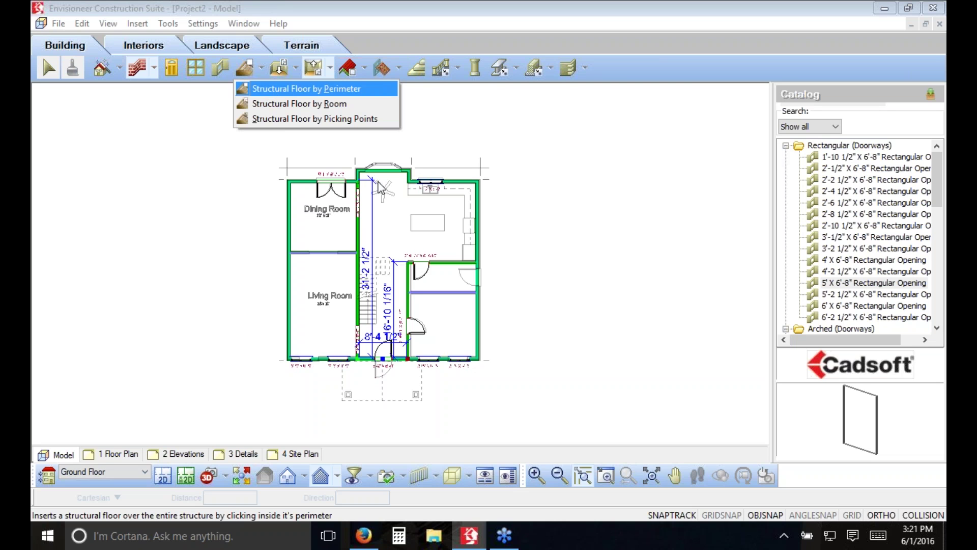
{"action": "left_click", "coordinate": [324, 124]}
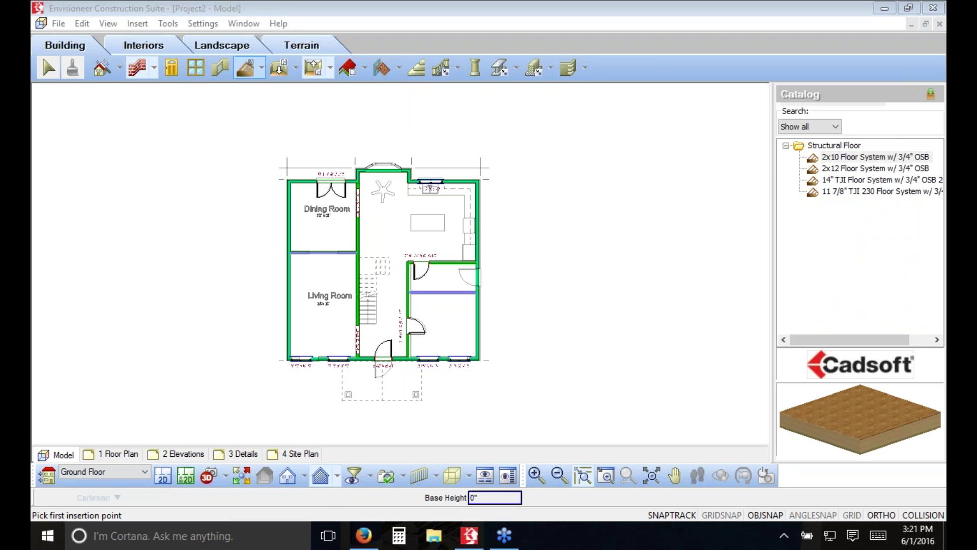
{"action": "left_click", "coordinate": [836, 159]}
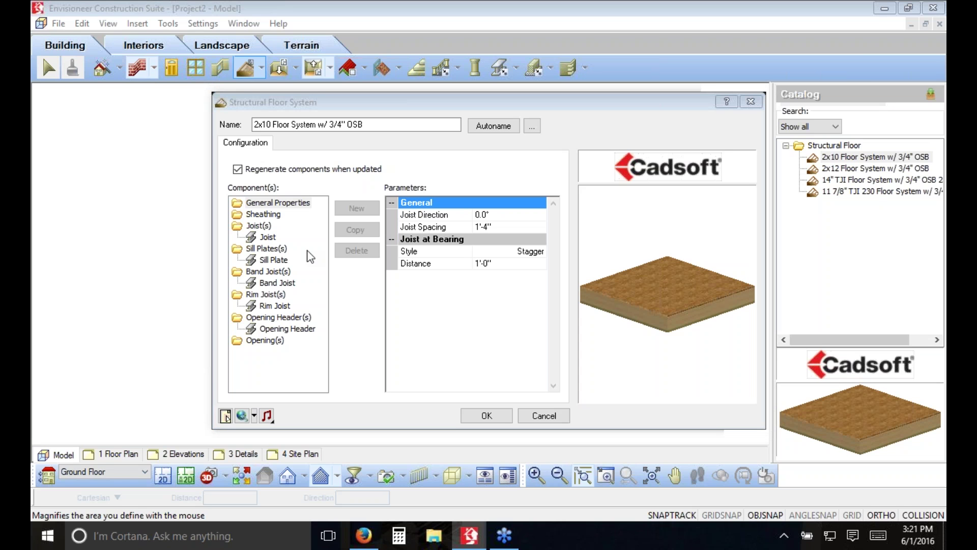
{"action": "left_click", "coordinate": [268, 237]}
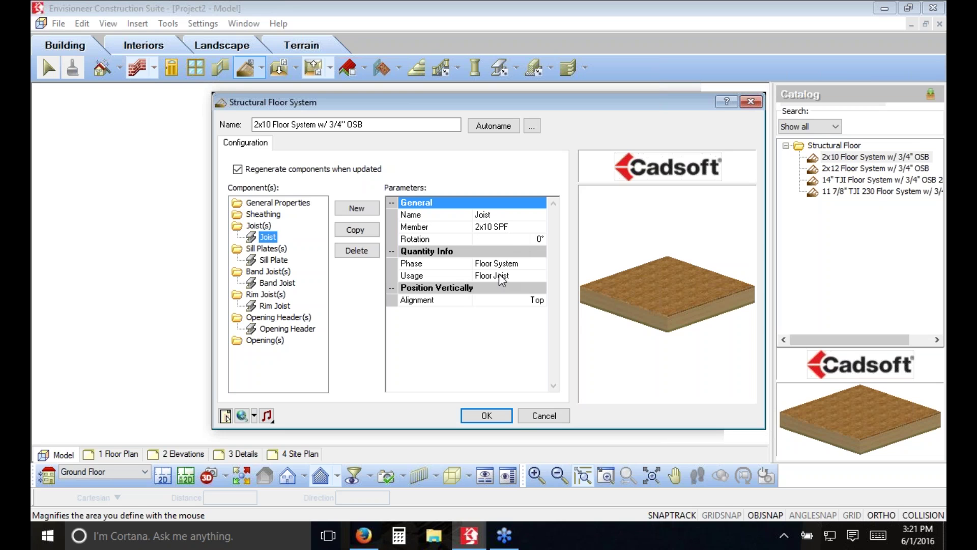
{"action": "left_click", "coordinate": [274, 260]}
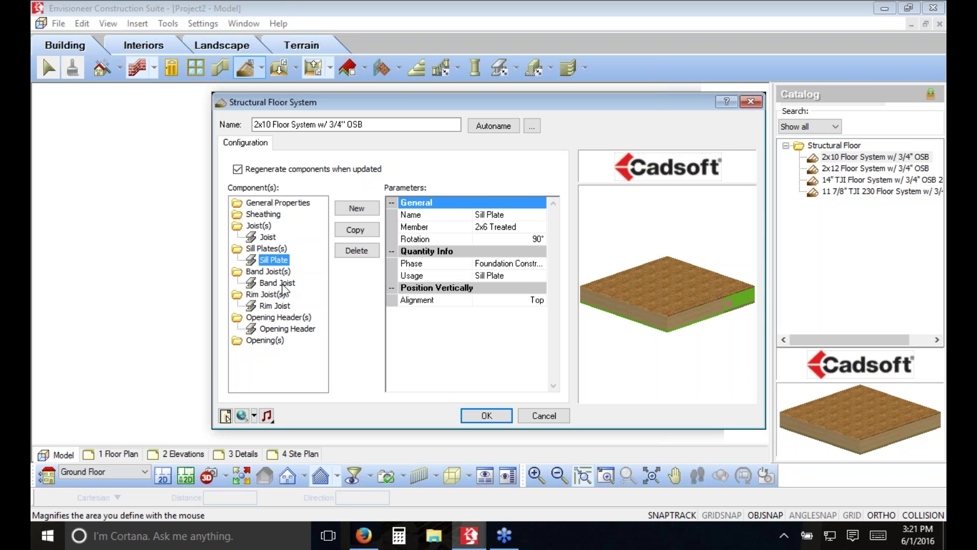
{"action": "left_click", "coordinate": [278, 283]}
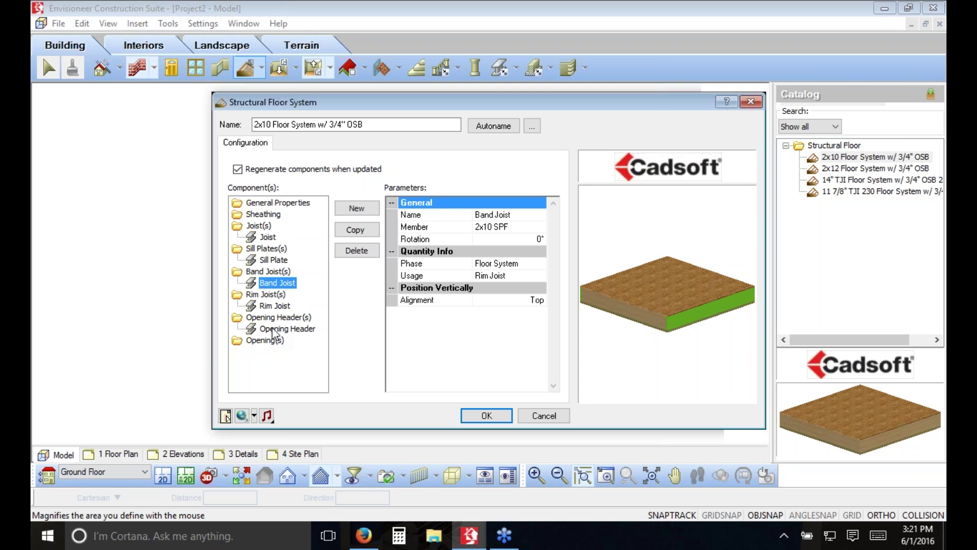
{"action": "left_click", "coordinate": [273, 330]}
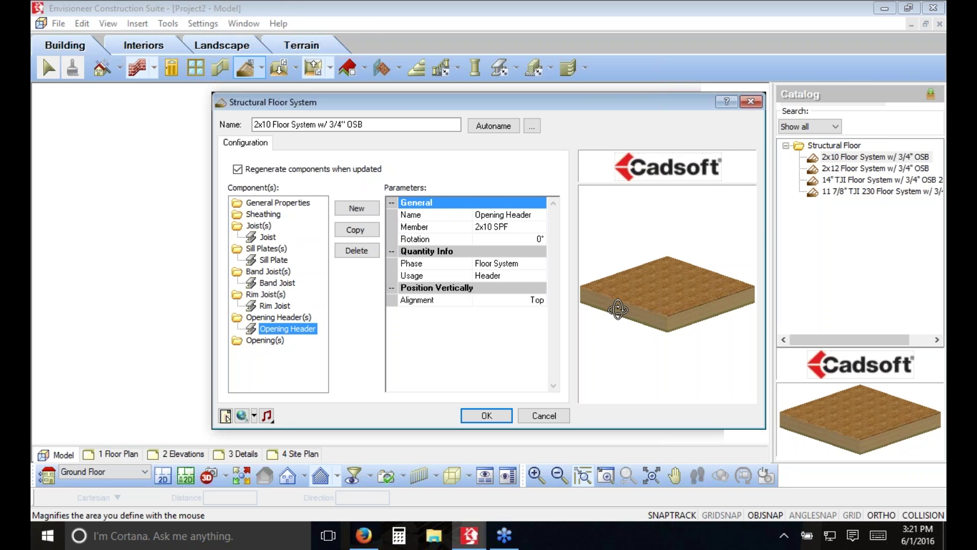
{"action": "left_click", "coordinate": [267, 238]}
{"action": "left_click", "coordinate": [268, 203]}
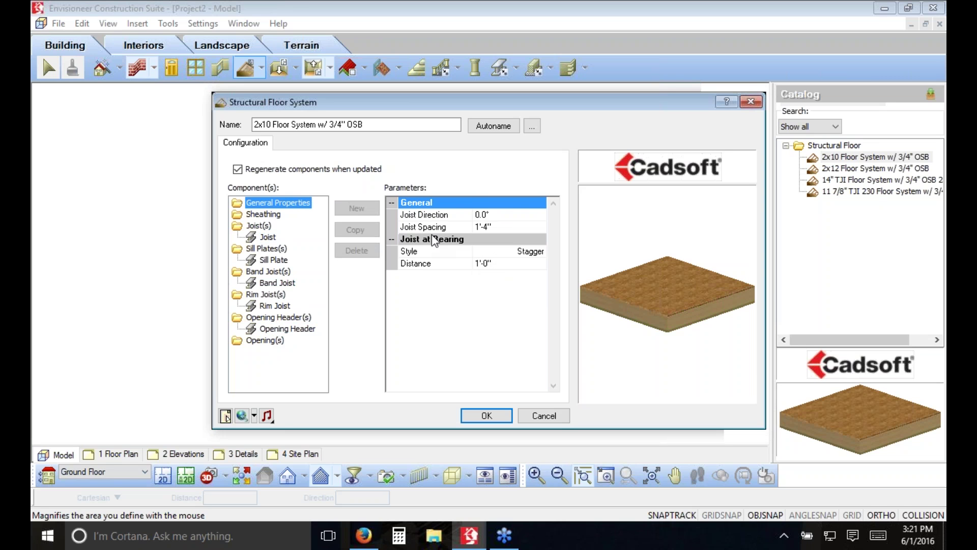
{"action": "left_click", "coordinate": [504, 226]}
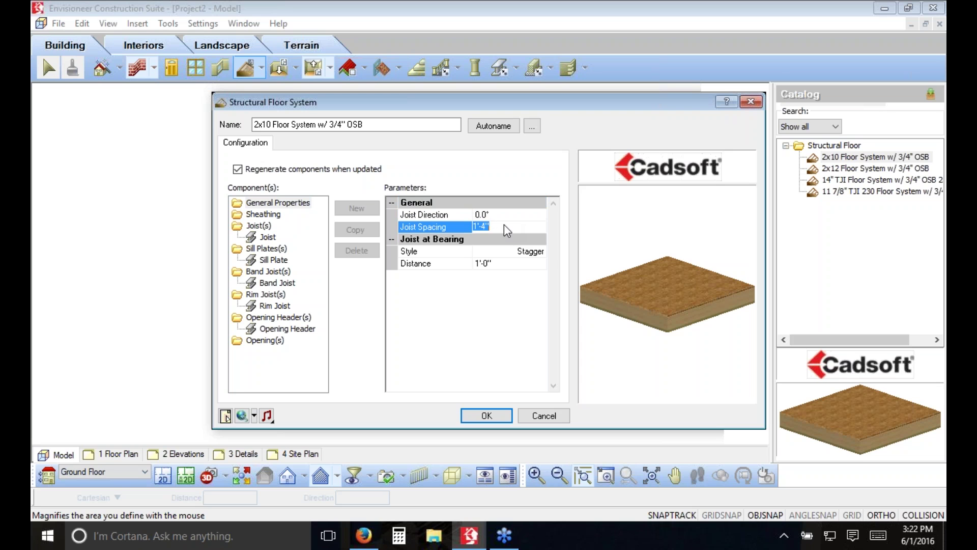
{"action": "left_click", "coordinate": [519, 252]}
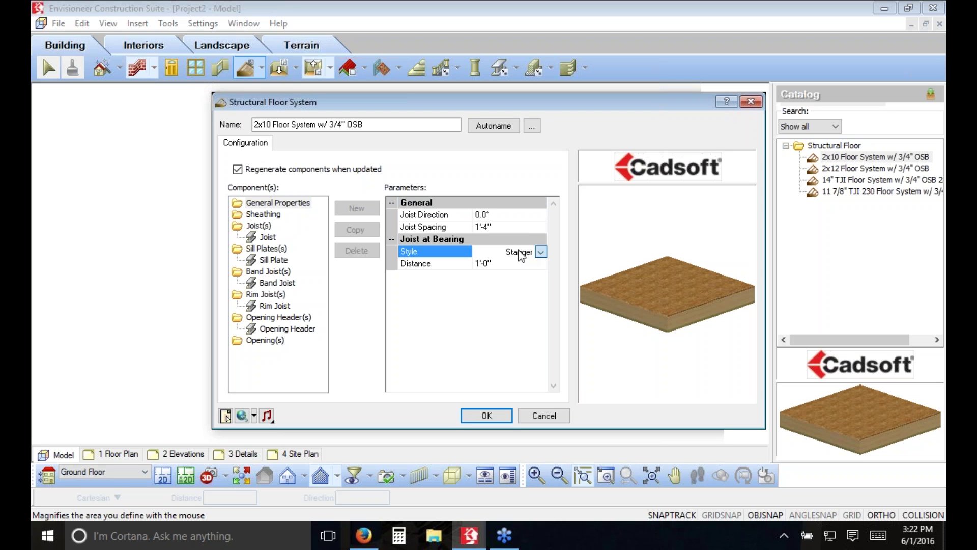
{"action": "left_click", "coordinate": [516, 419]}
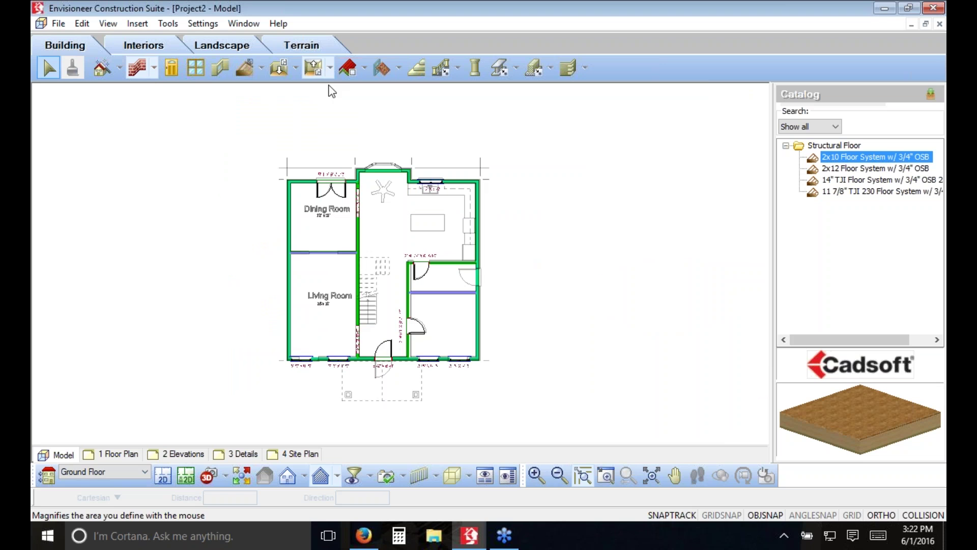
- Insert a 2x10 Floor System w/ 3/4" OSB by picking points at the corners around the exterior walls
{"action": "left_click", "coordinate": [329, 68]}
{"action": "left_click", "coordinate": [261, 68]}
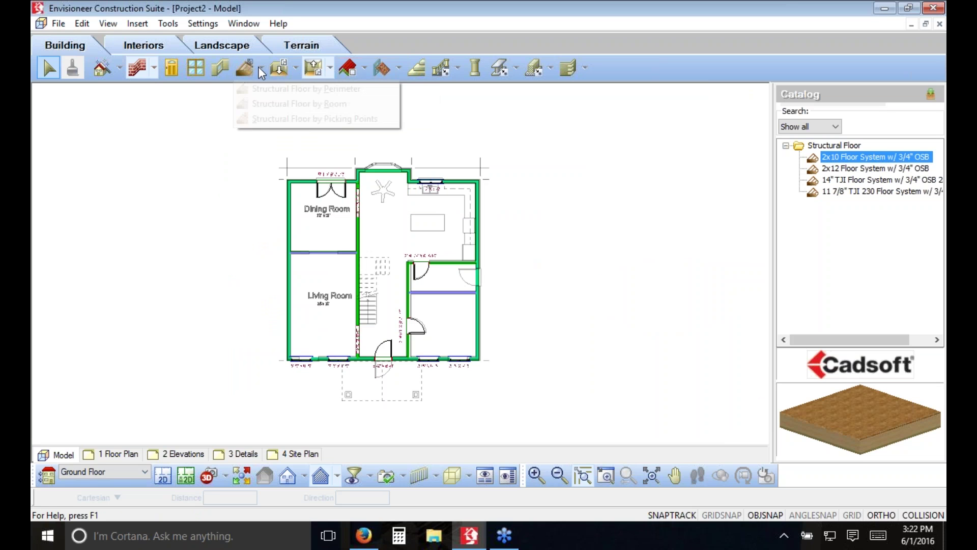
{"action": "left_click", "coordinate": [268, 119]}
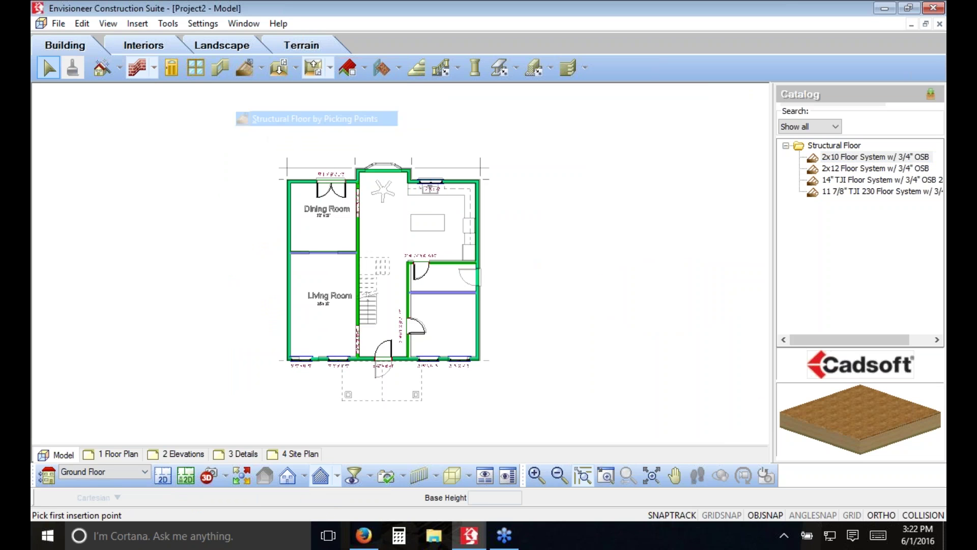
{"action": "left_click", "coordinate": [291, 181]}
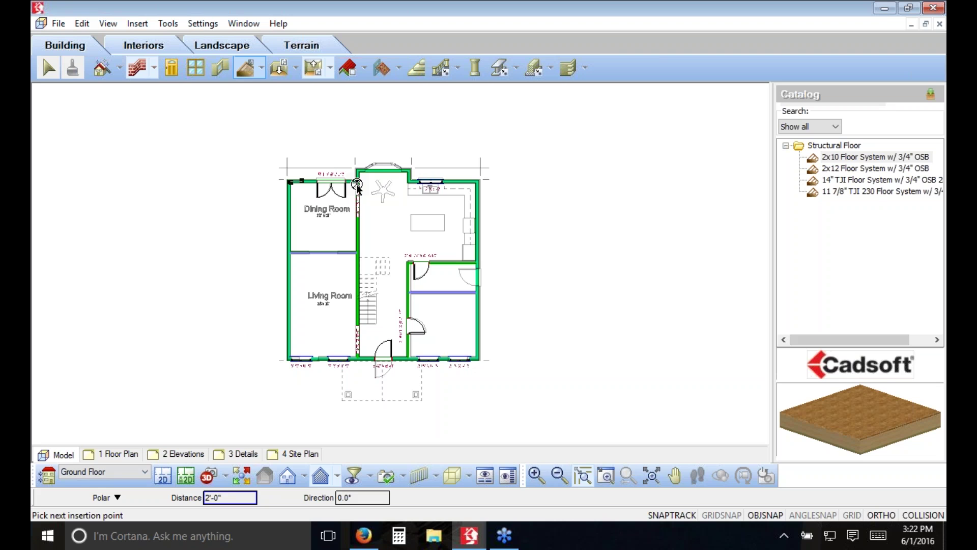
{"action": "left_click", "coordinate": [356, 170]}
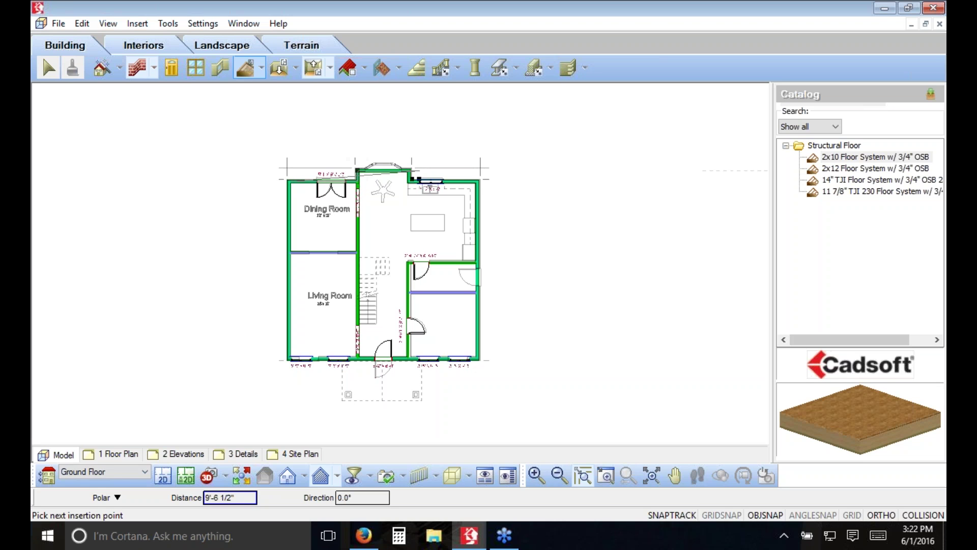
{"action": "left_click", "coordinate": [410, 170]}
{"action": "left_click", "coordinate": [410, 179]}
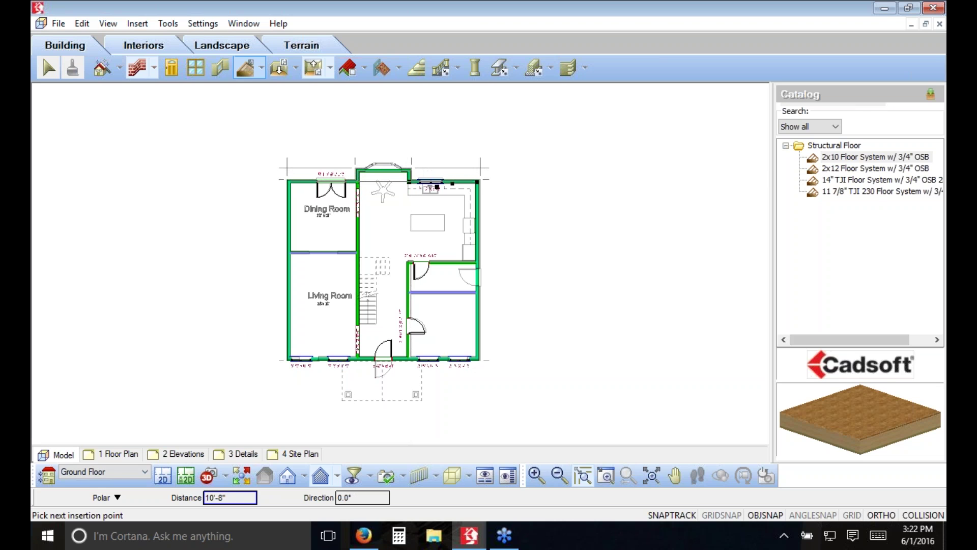
{"action": "left_click", "coordinate": [478, 180]}
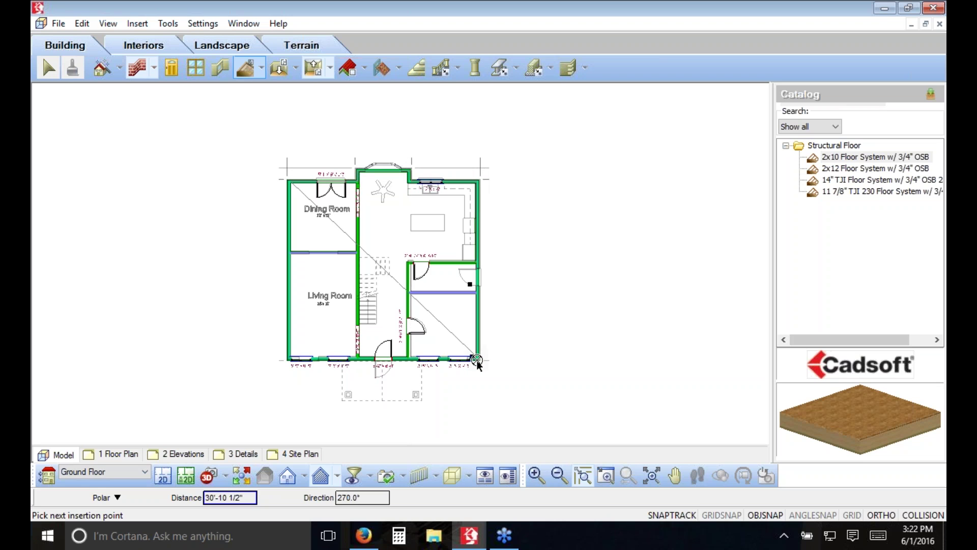
{"action": "left_click", "coordinate": [477, 359]}
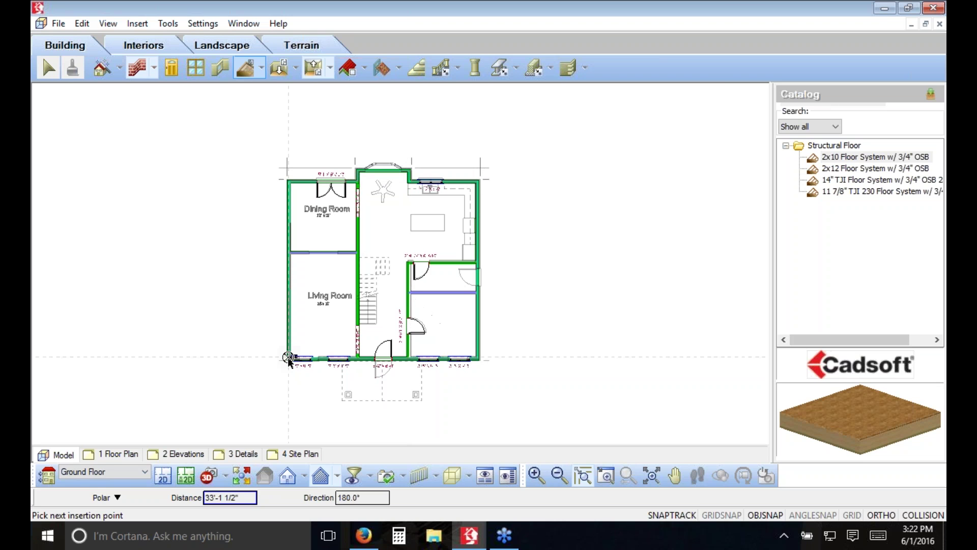
{"action": "left_click", "coordinate": [288, 359]}
{"action": "right_click", "coordinate": [288, 360]}
{"action": "left_click", "coordinate": [319, 366]}
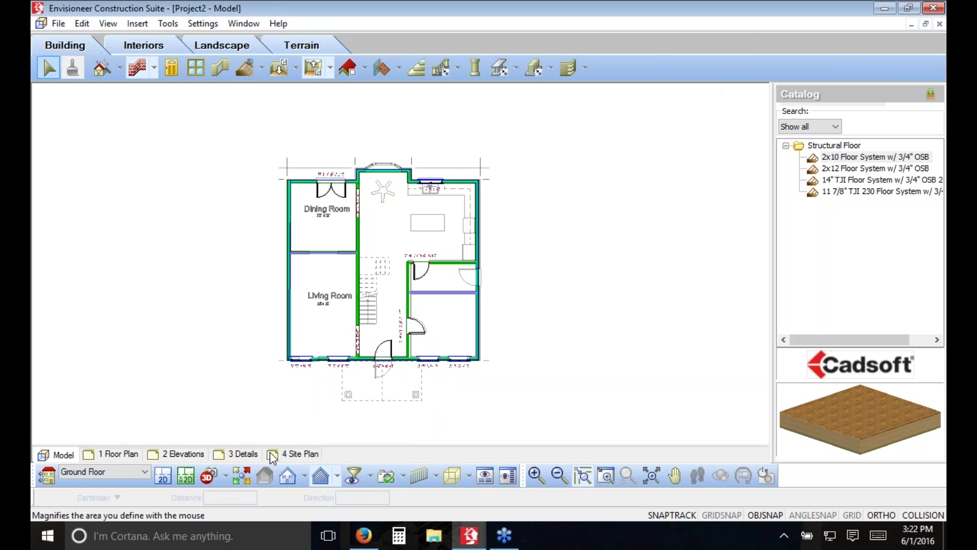
- Display the structural floor framing in the view filter
{"action": "left_click", "coordinate": [355, 477]}
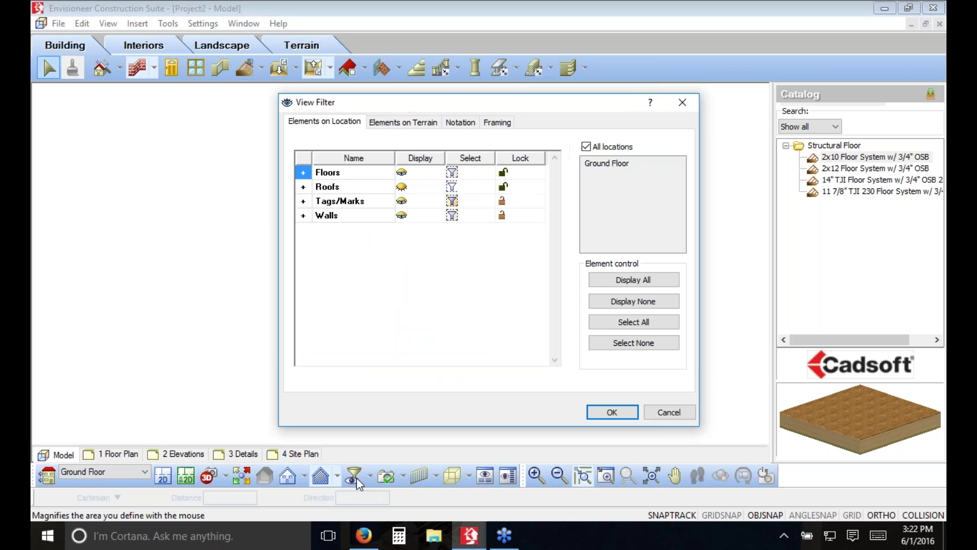
{"action": "left_click", "coordinate": [304, 173]}
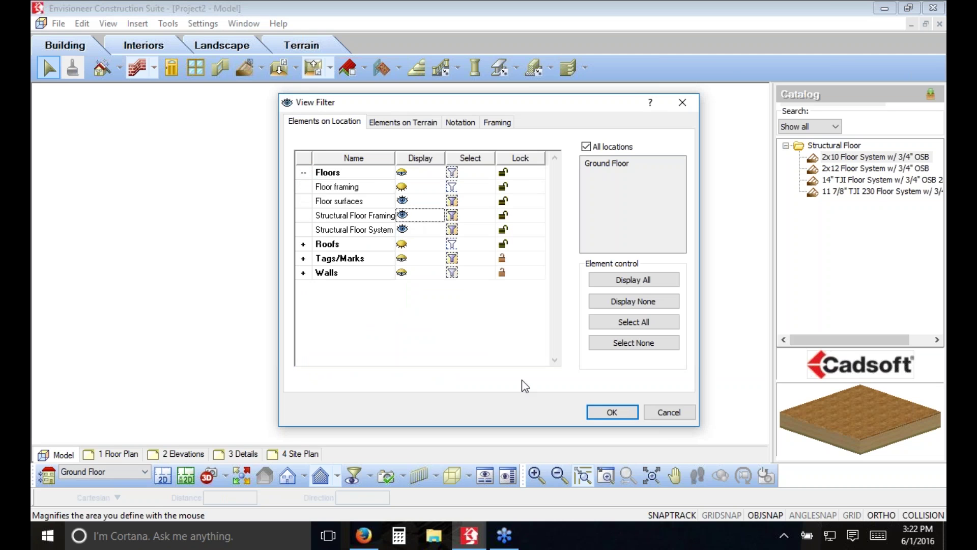
{"action": "left_click", "coordinate": [613, 412]}
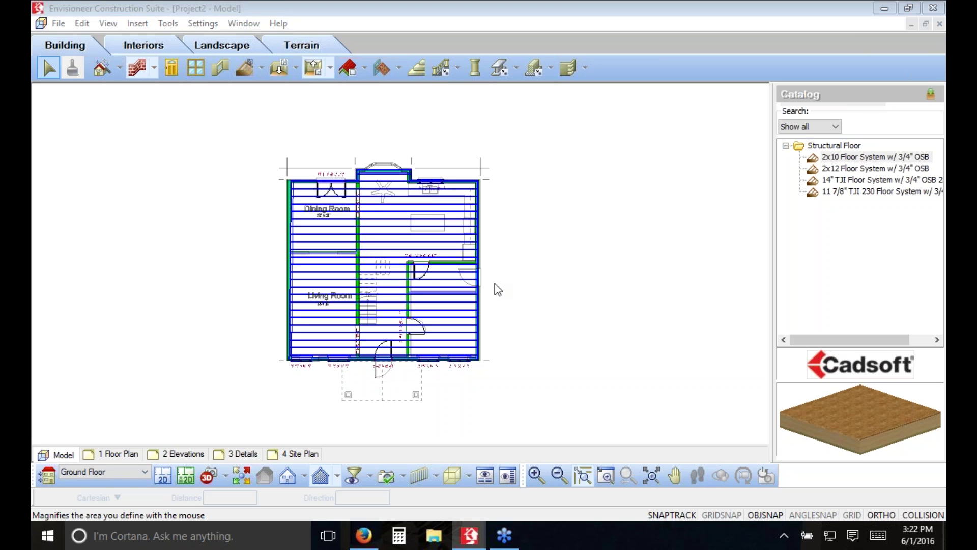
- Insert a bearing line in the structural floor along the interior wall beside the dining and living rooms, from rear to front wall
{"action": "left_click", "coordinate": [484, 256]}
{"action": "left_click", "coordinate": [484, 257]}
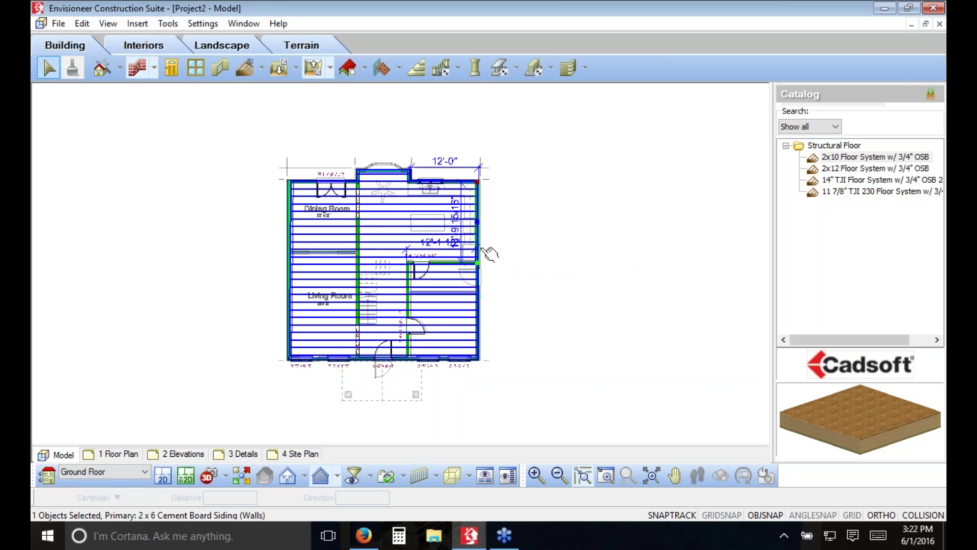
{"action": "left_click", "coordinate": [289, 217]}
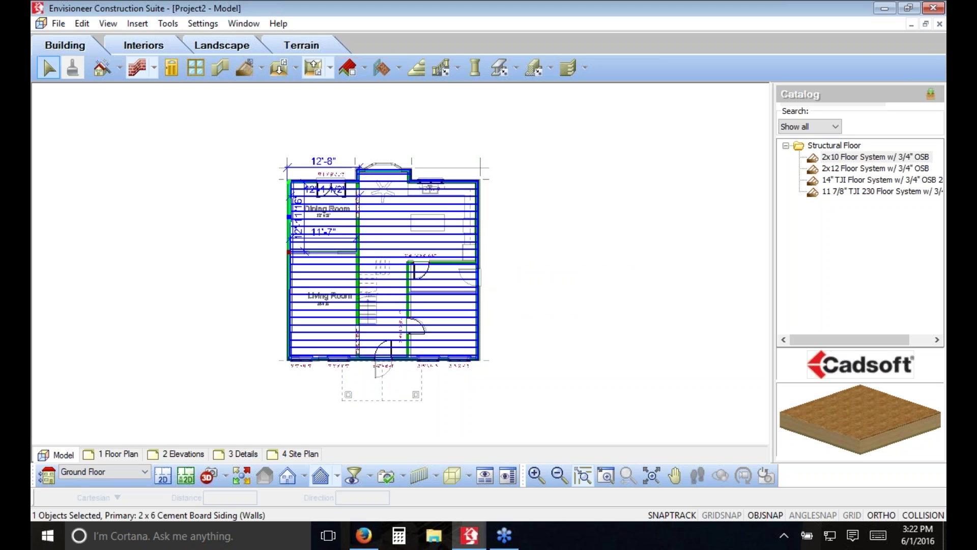
{"action": "left_click", "coordinate": [286, 216]}
{"action": "left_click", "coordinate": [286, 216]}
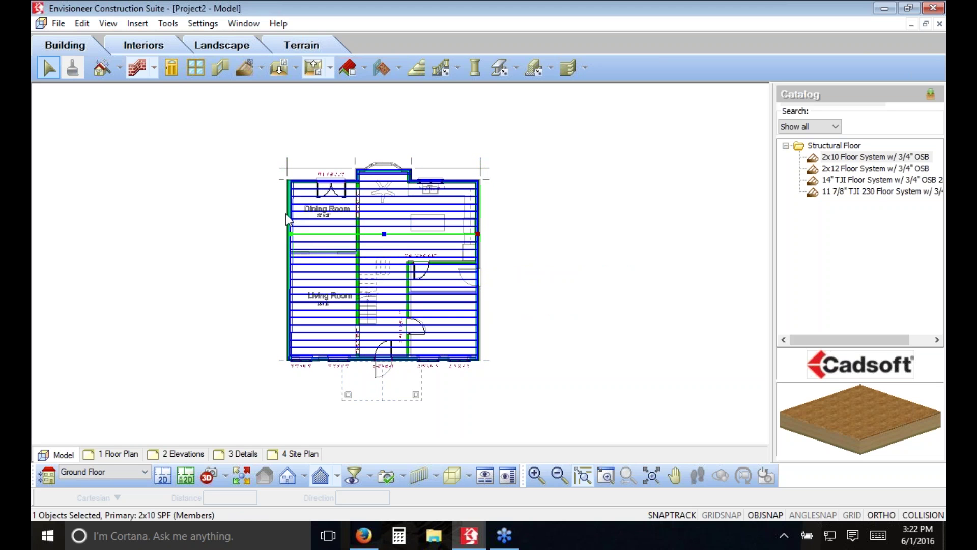
{"action": "left_click", "coordinate": [286, 216]}
{"action": "left_click", "coordinate": [286, 213]}
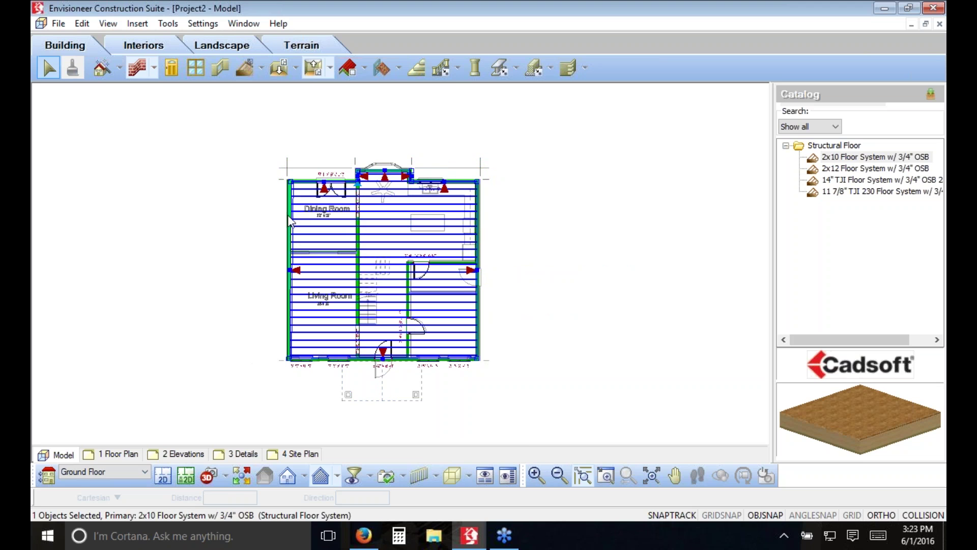
{"action": "right_click", "coordinate": [532, 211]}
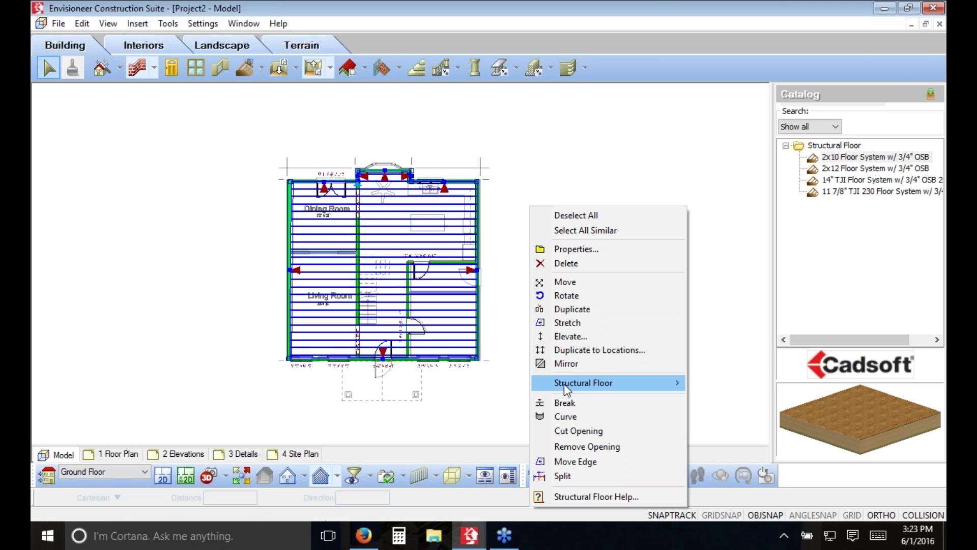
{"action": "mouse_move", "coordinate": [564, 384]}
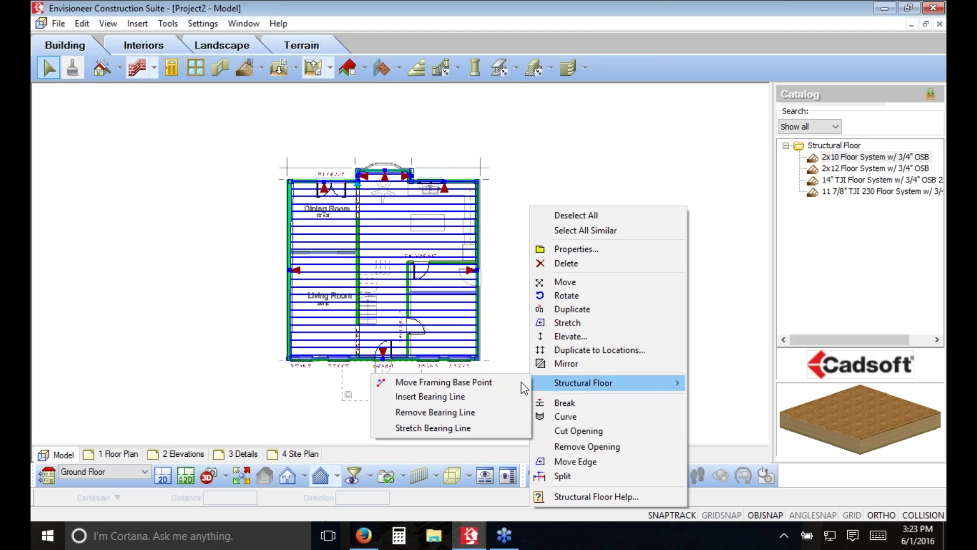
{"action": "left_click", "coordinate": [454, 396]}
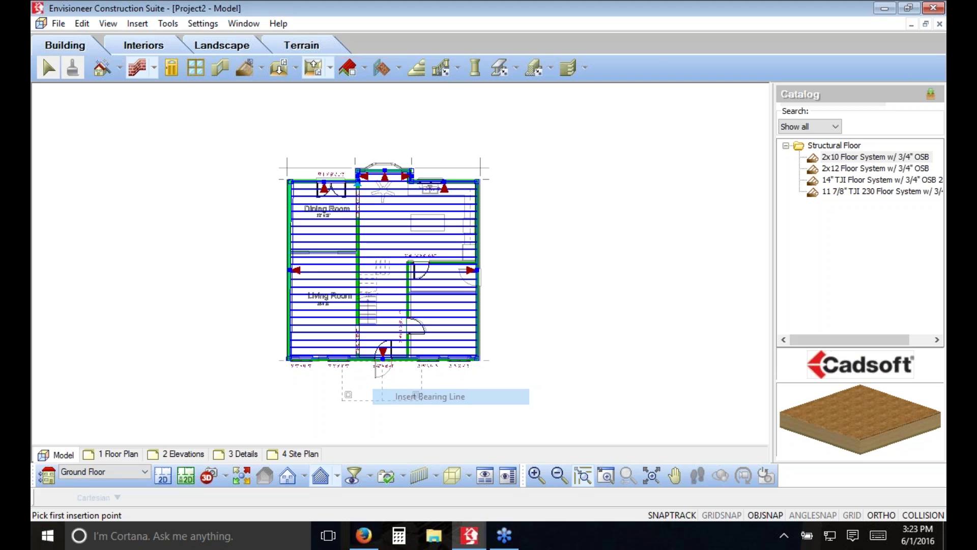
{"action": "left_click", "coordinate": [358, 181]}
{"action": "left_click", "coordinate": [358, 359]}
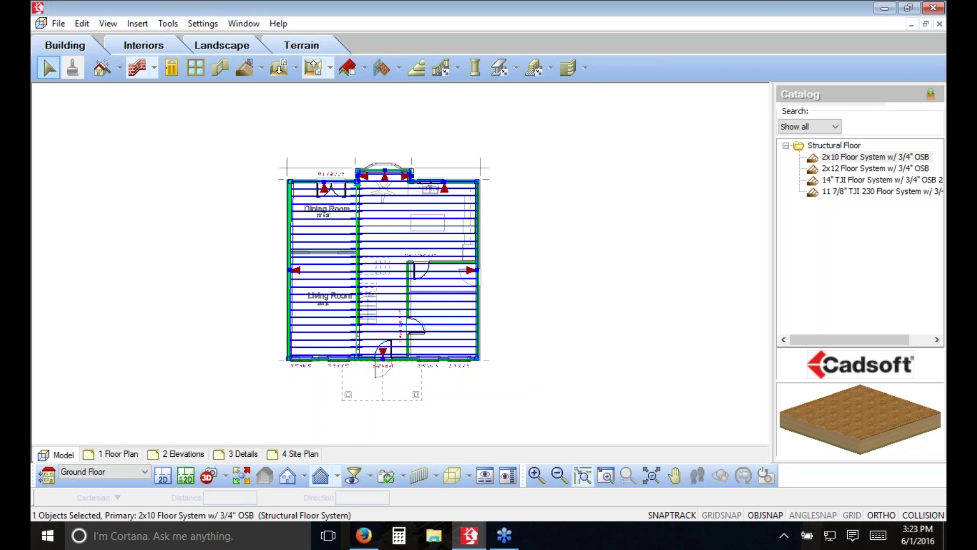
{"action": "left_click", "coordinate": [606, 476]}
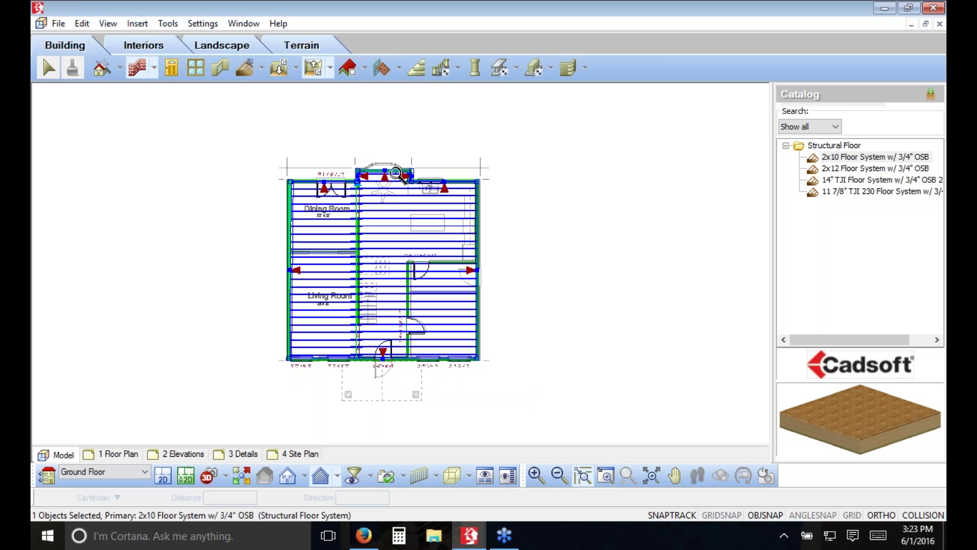
- Insert a second bearing line in the structural floor from the bump-out's inside corner at the rear wall straight to the front wall
{"action": "left_click_drag", "start_coordinate": [351, 210], "coordinate": [382, 163]}
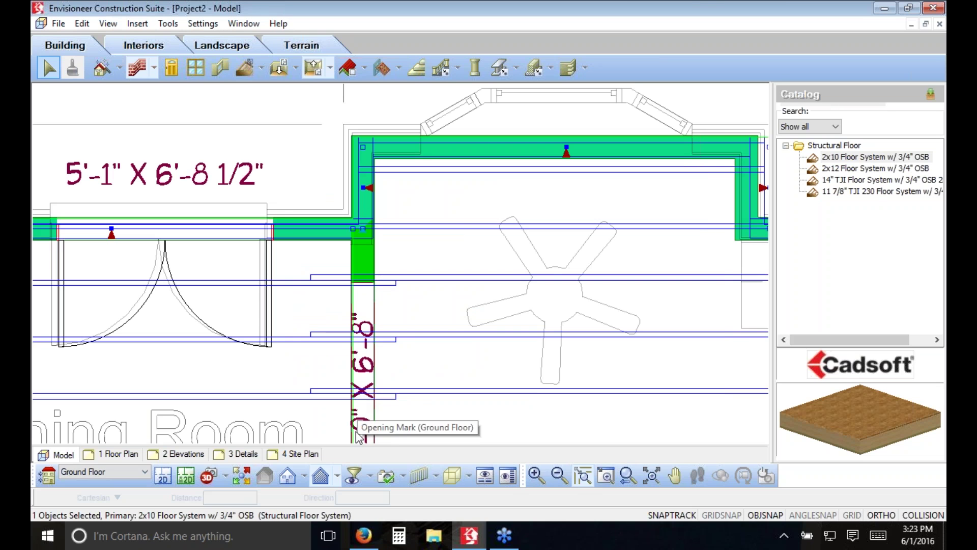
{"action": "left_click", "coordinate": [628, 476]}
{"action": "right_click", "coordinate": [530, 227]}
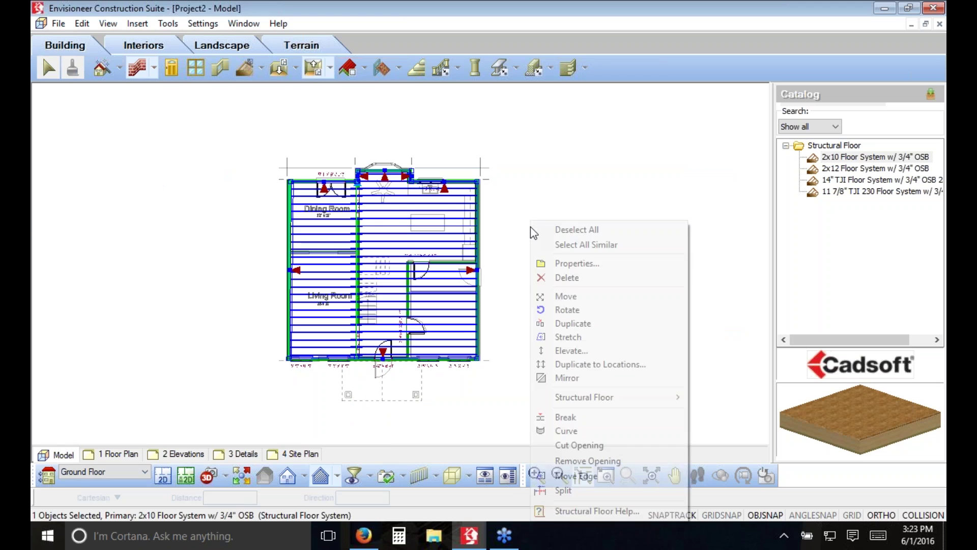
{"action": "mouse_move", "coordinate": [580, 402]}
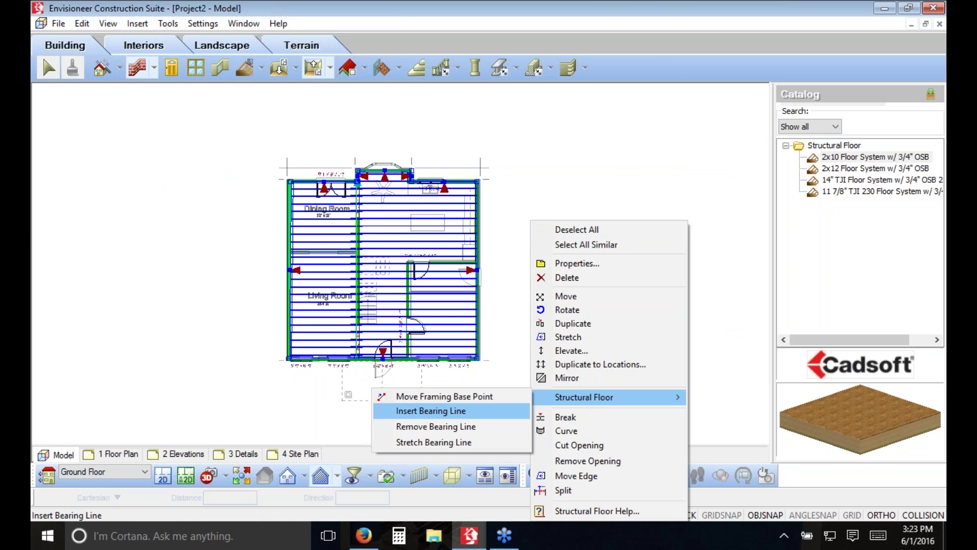
{"action": "left_click", "coordinate": [412, 409]}
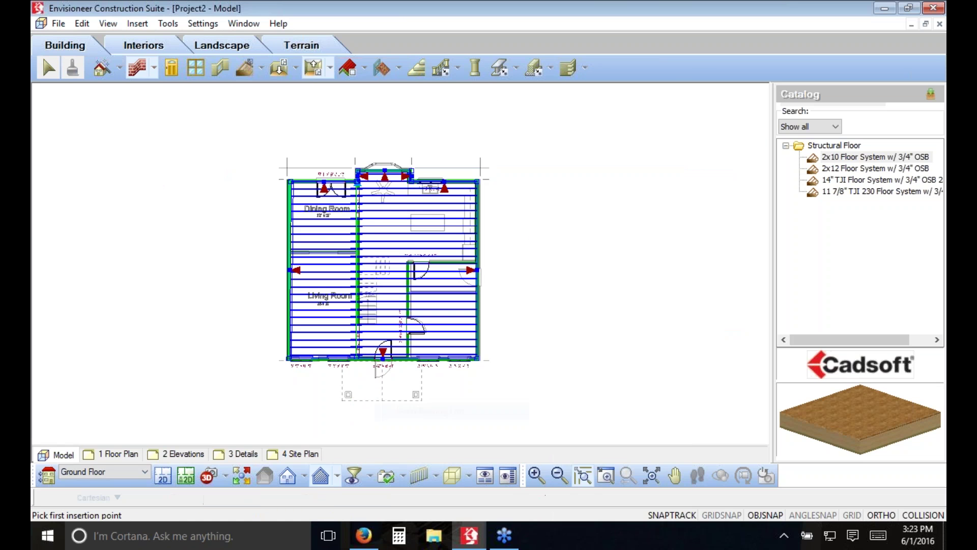
{"action": "left_click", "coordinate": [410, 181]}
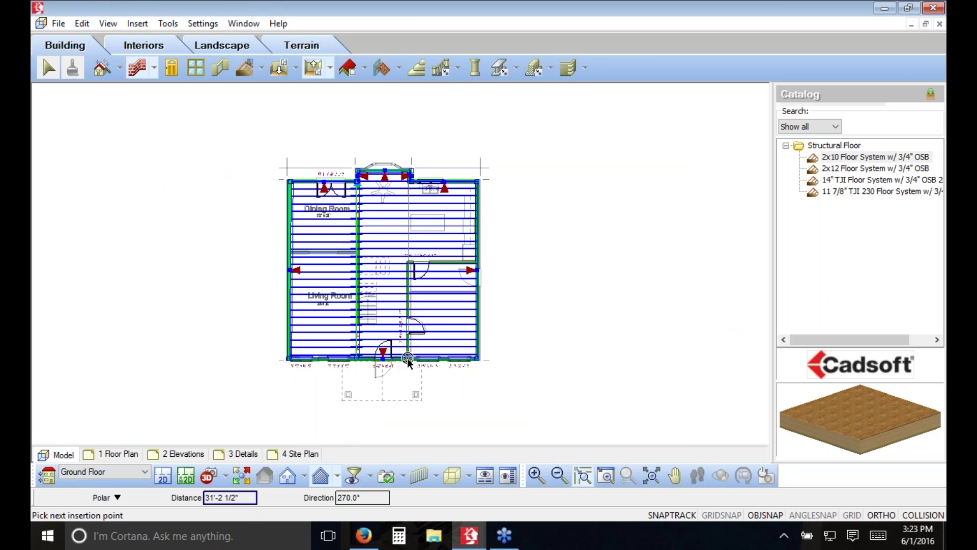
{"action": "left_click", "coordinate": [408, 359]}
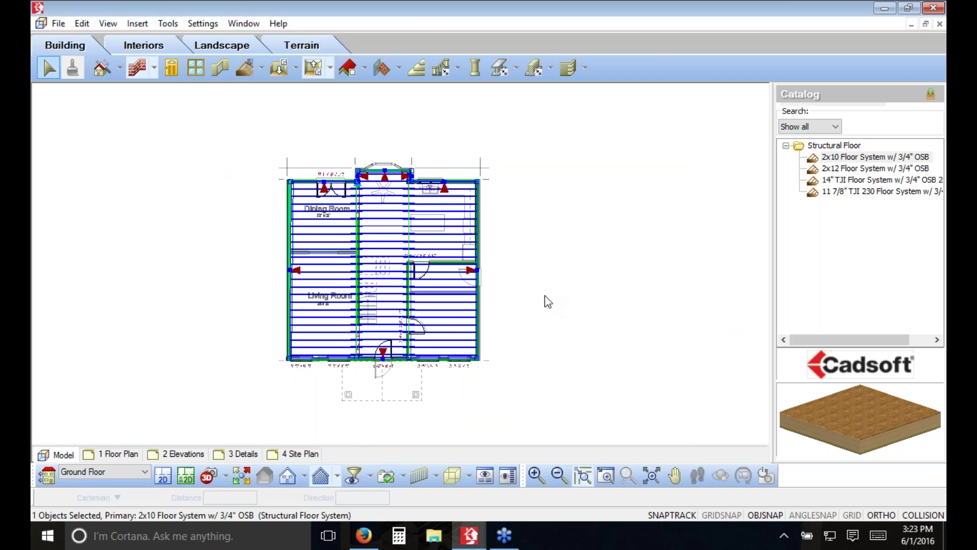
- Generate the project estimate, examine the joist, rim joist and subfloor quantities of the ground floor system, and exit without saving
{"action": "left_click", "coordinate": [168, 23]}
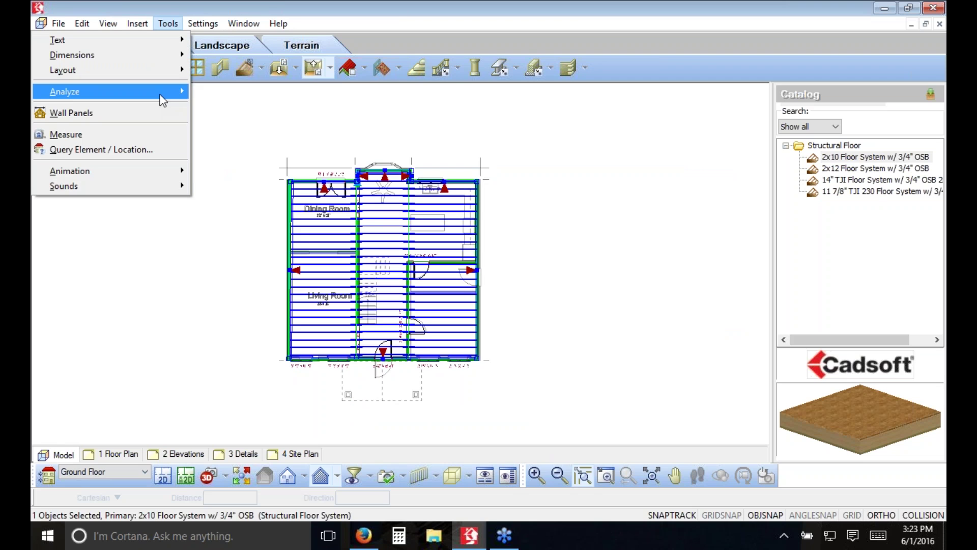
{"action": "mouse_move", "coordinate": [163, 97]}
{"action": "left_click", "coordinate": [254, 112]}
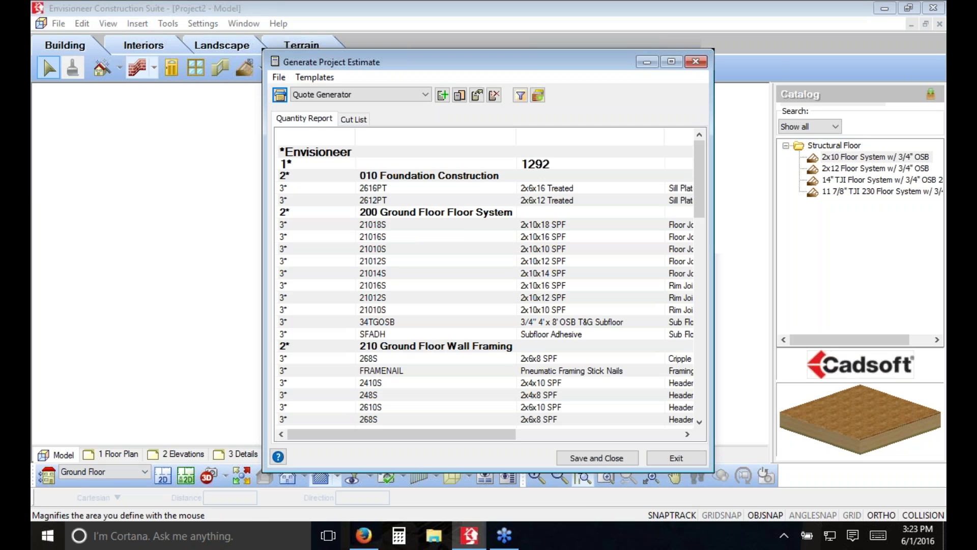
{"action": "left_click", "coordinate": [672, 62]}
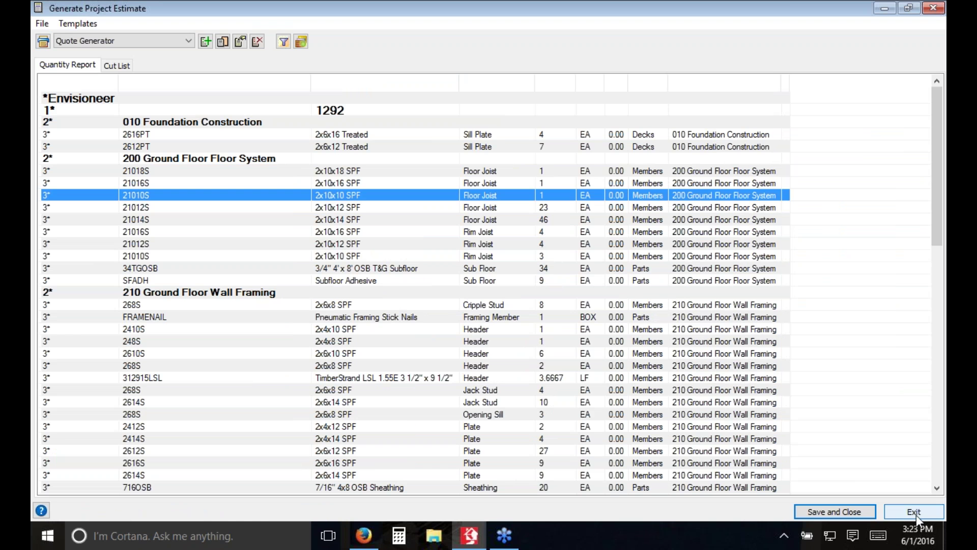
{"action": "left_click", "coordinate": [432, 271]}
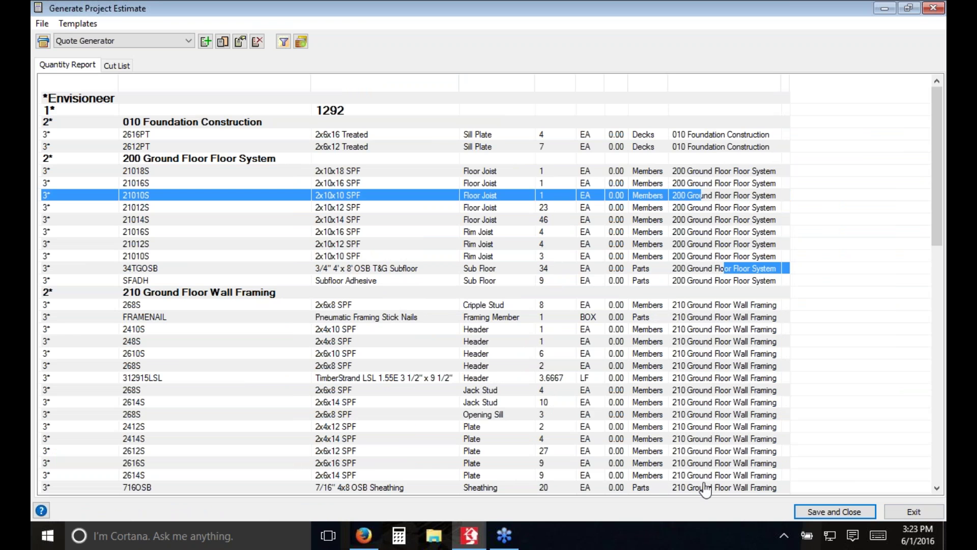
{"action": "left_click", "coordinate": [914, 512]}
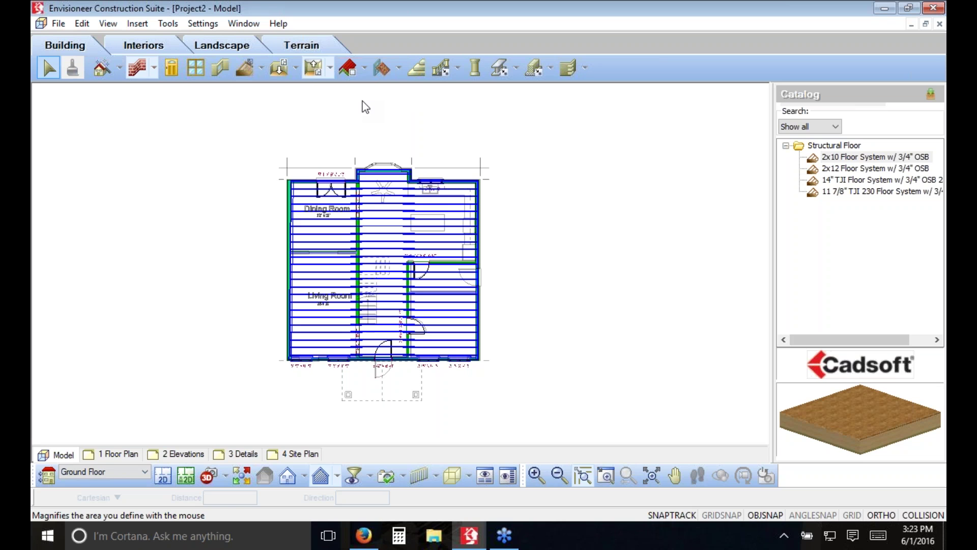
- Insert an 8/12 Slope Hip Roof - Shingles by picking points at the exterior wall corners, and show the house in 3D QuickView
{"action": "left_click", "coordinate": [363, 69]}
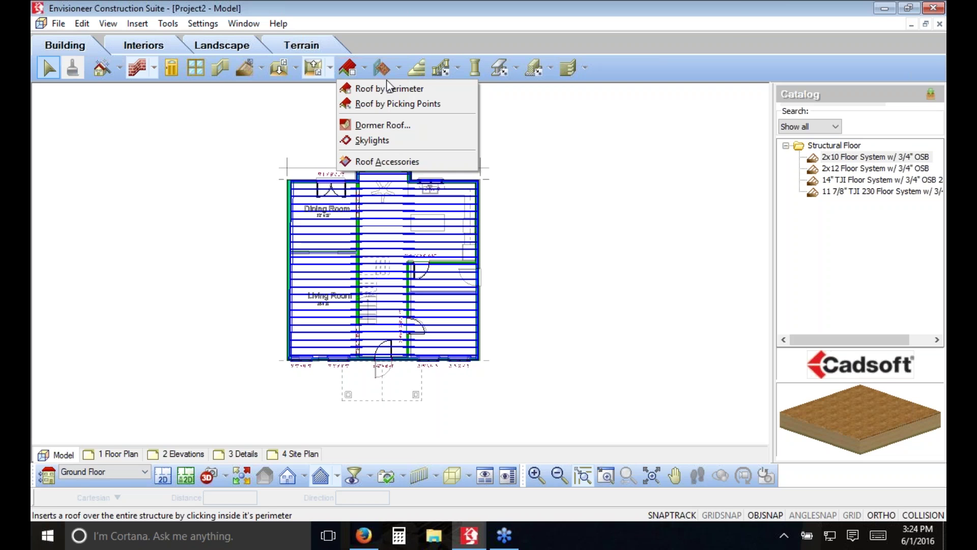
{"action": "left_click", "coordinate": [395, 103]}
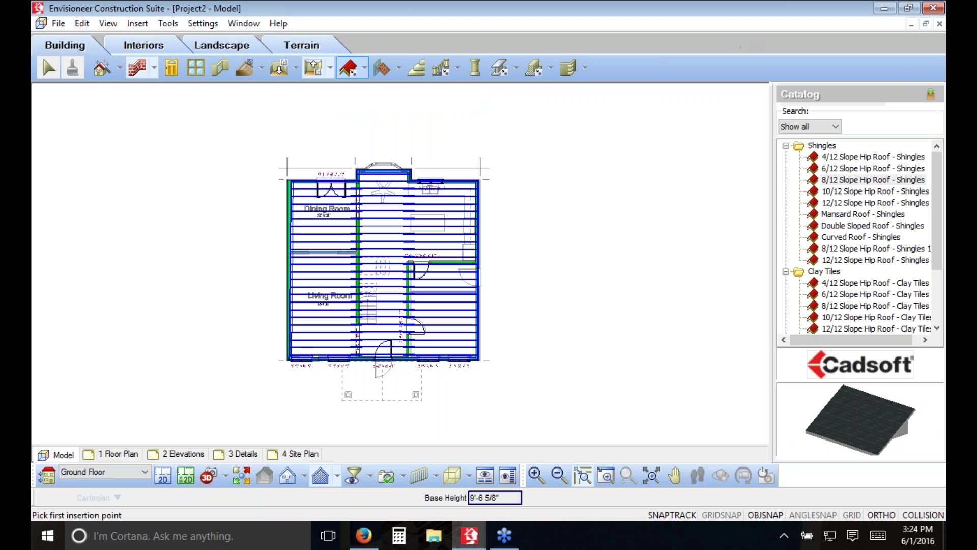
{"action": "left_click", "coordinate": [830, 181]}
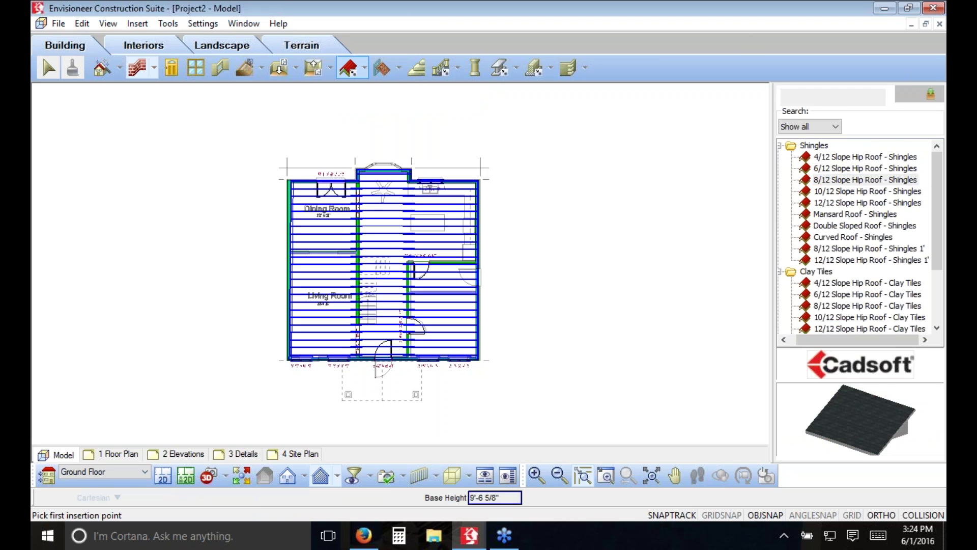
{"action": "left_click", "coordinate": [289, 179]}
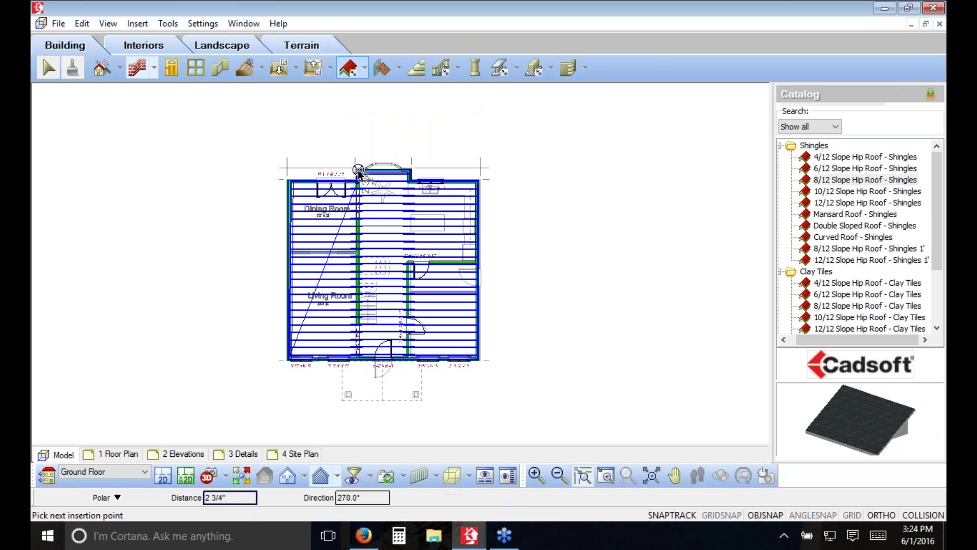
{"action": "left_click", "coordinate": [410, 170]}
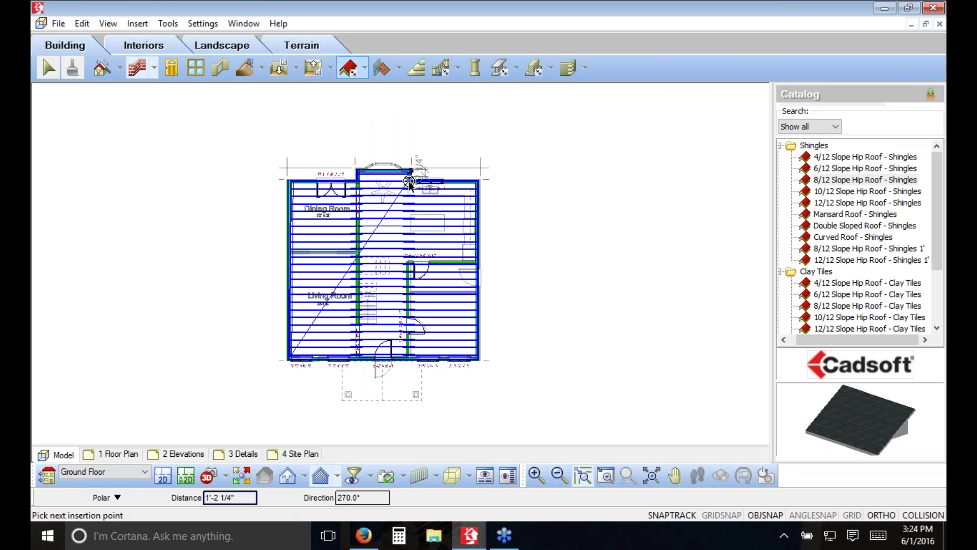
{"action": "left_click", "coordinate": [409, 180]}
{"action": "left_click", "coordinate": [479, 180]}
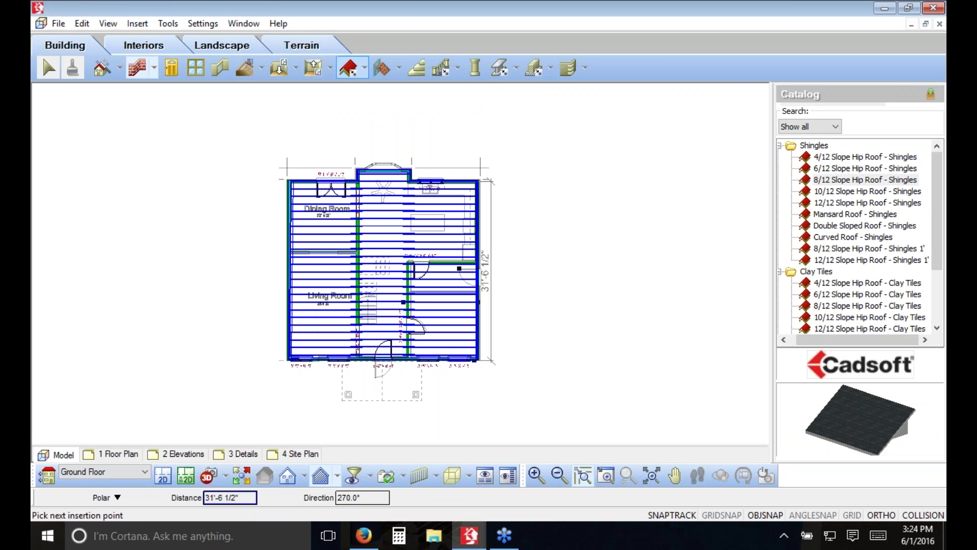
{"action": "right_click", "coordinate": [477, 362]}
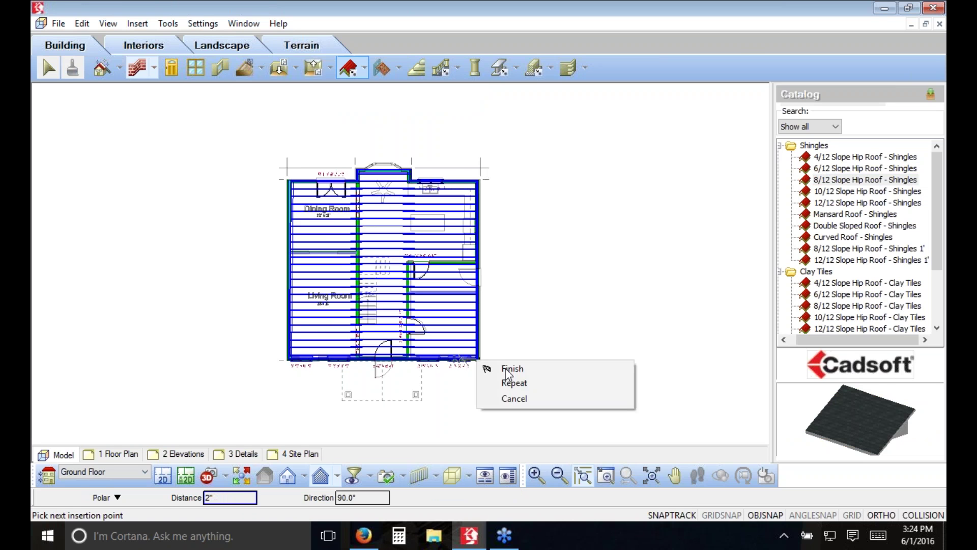
{"action": "left_click", "coordinate": [510, 384]}
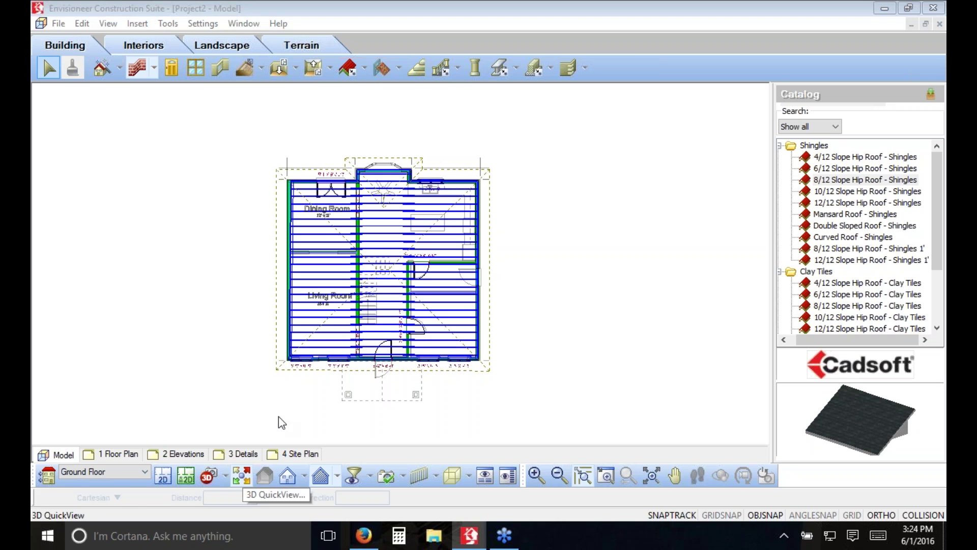
{"action": "left_click", "coordinate": [461, 232]}
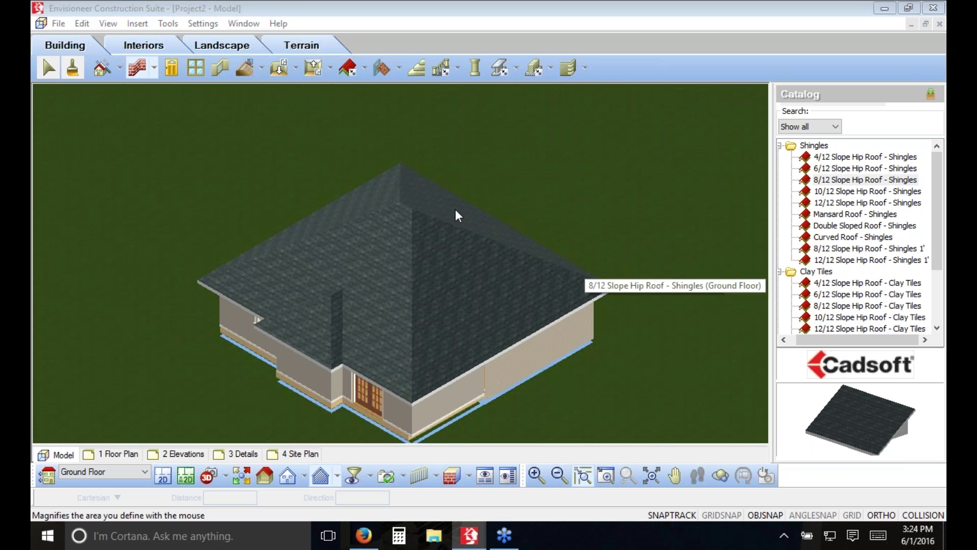
- In the properties for the roof's two side edges, set the slope value to 4 in 12 and the overhang to 1'-0"
{"action": "left_click", "coordinate": [491, 332]}
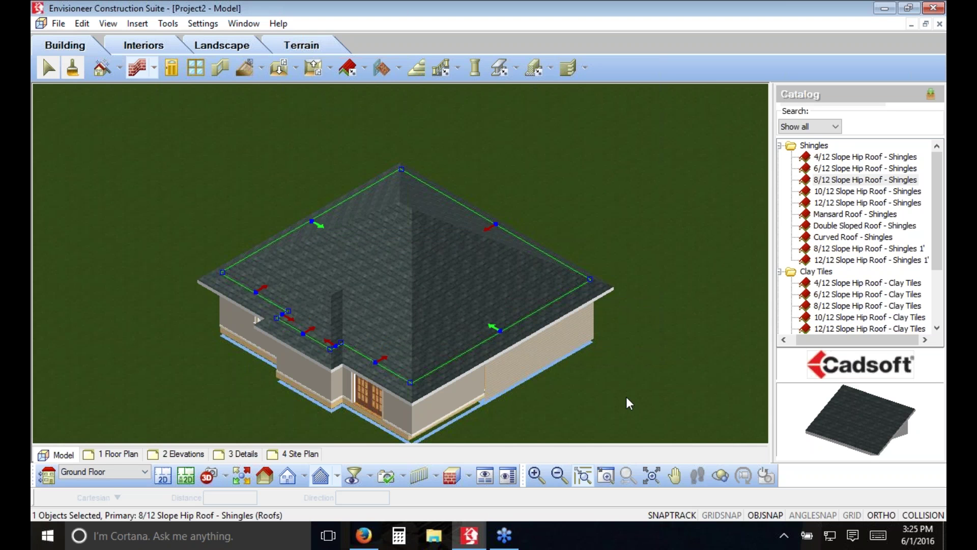
{"action": "right_click", "coordinate": [551, 159]}
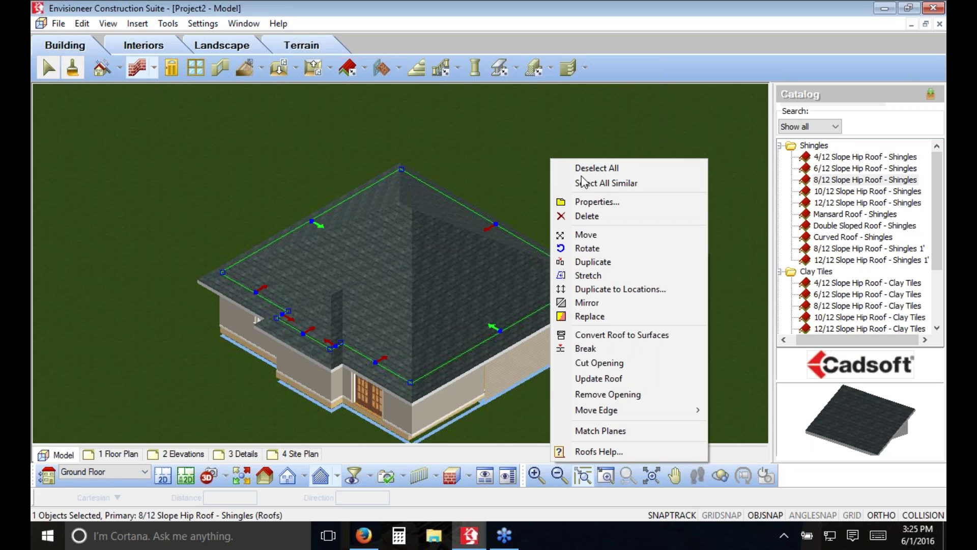
{"action": "left_click", "coordinate": [592, 203]}
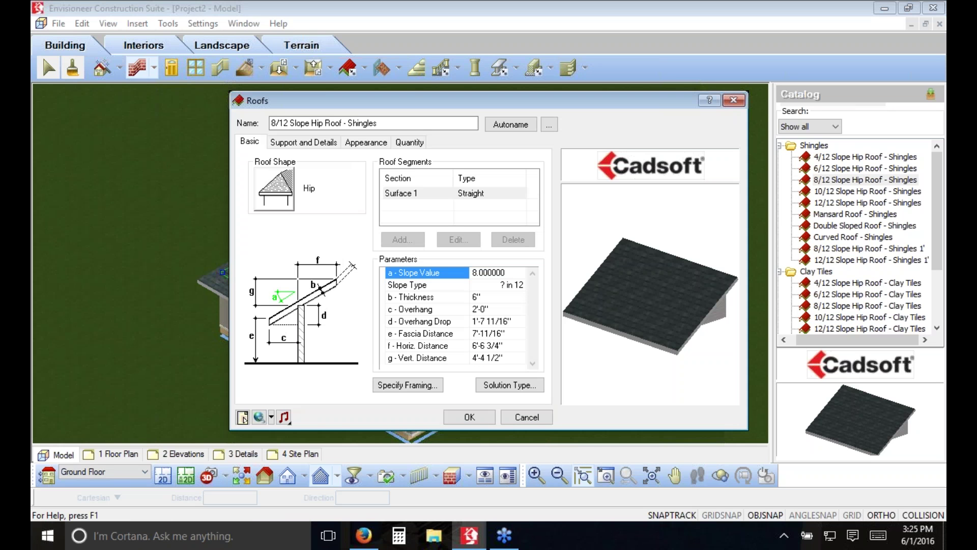
{"action": "left_click", "coordinate": [489, 274]}
{"action": "type", "text": "4"}
{"action": "key", "text": "Tab"}
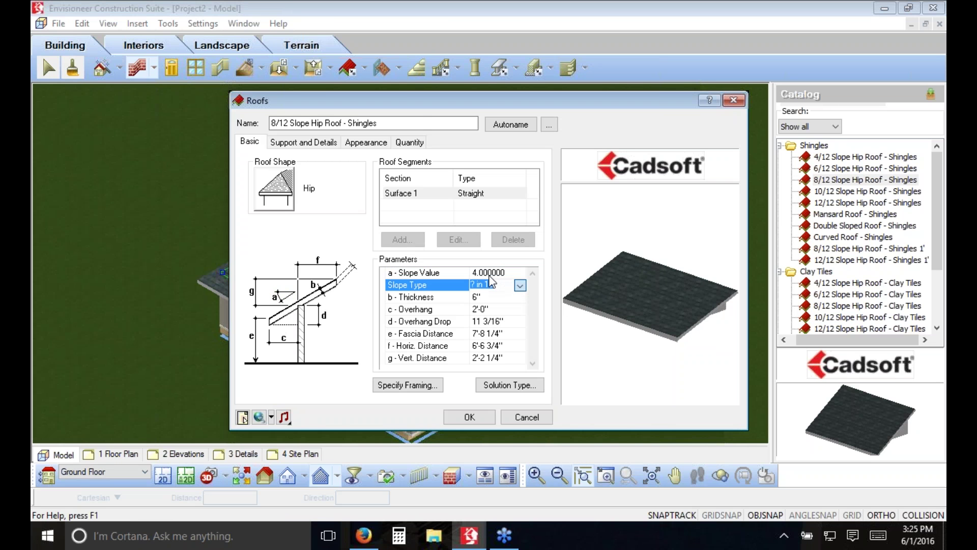
{"action": "left_click", "coordinate": [493, 310]}
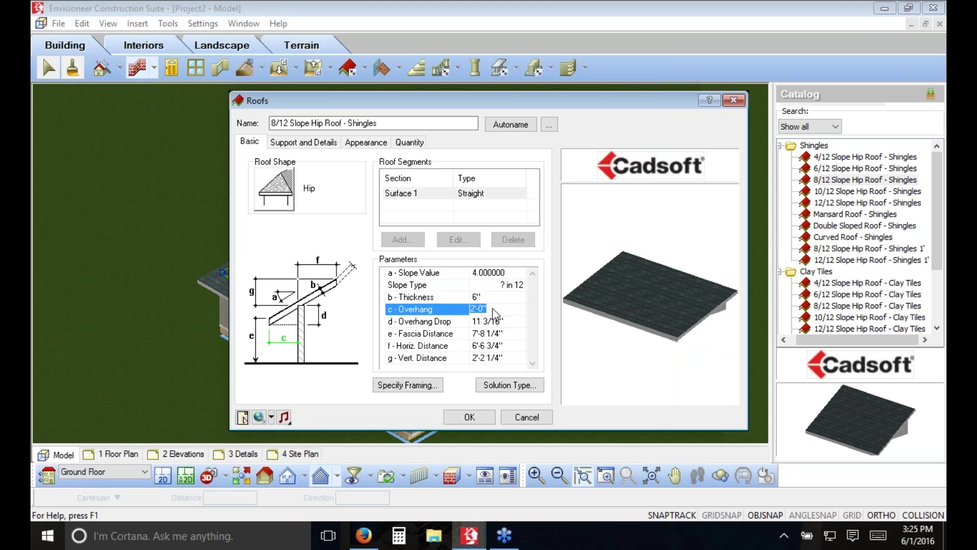
{"action": "type", "text": "12"}
{"action": "key", "text": "Tab"}
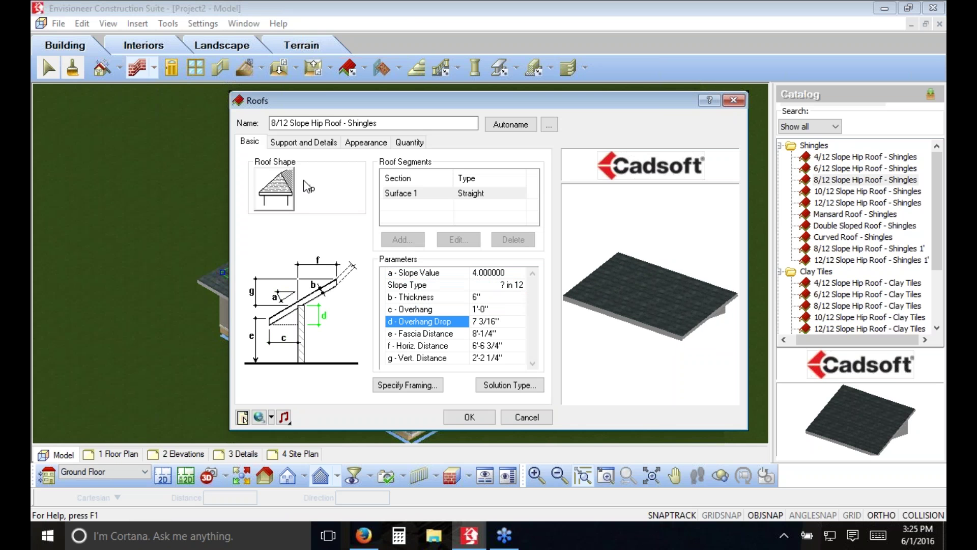
- Change the roof shape of the two side edges to Gable and apply the roof properties
{"action": "left_click", "coordinate": [270, 194]}
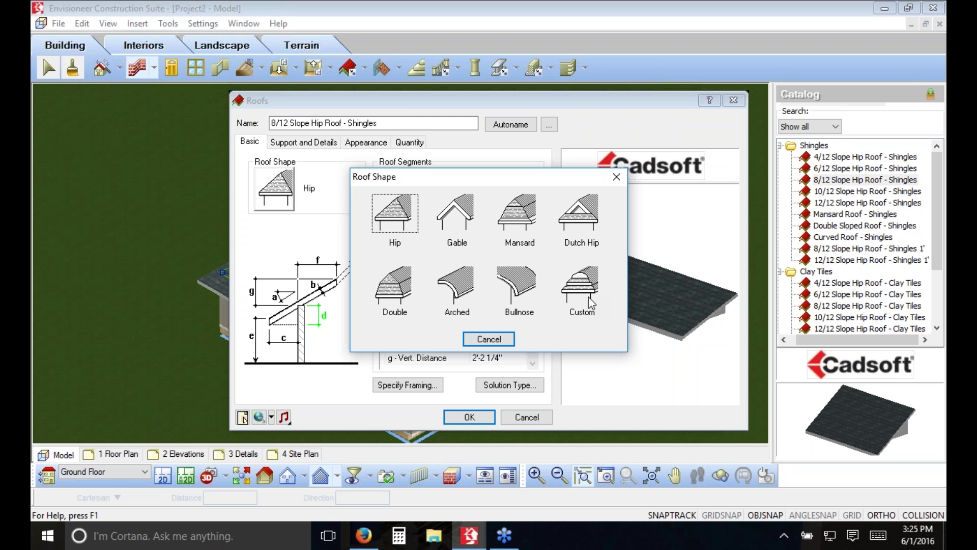
{"action": "left_click", "coordinate": [463, 210]}
{"action": "left_click", "coordinate": [484, 418]}
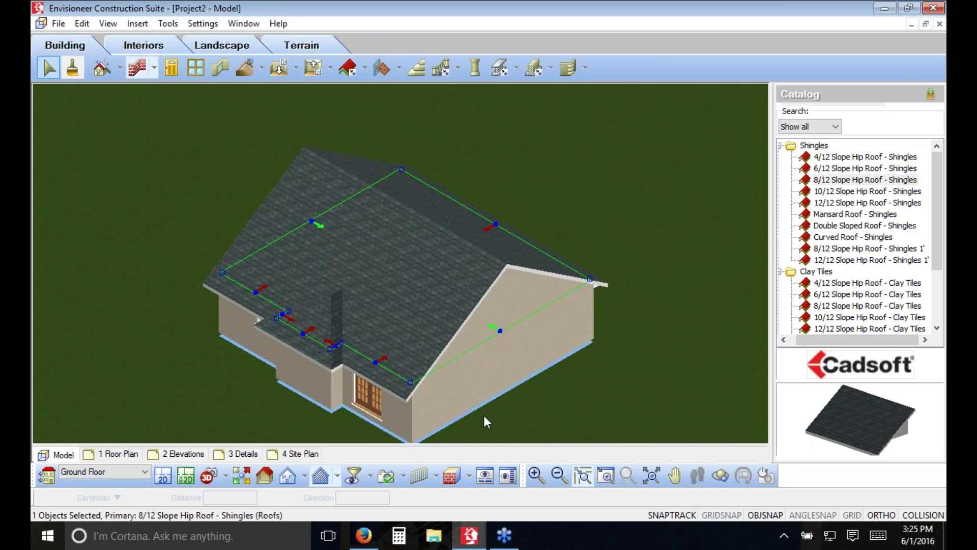
- Generate the project estimate, enlarge its window, and examine the quantities listed under 500 Roof Framing and 510 Roof Finishes
{"action": "left_click", "coordinate": [168, 23]}
{"action": "mouse_move", "coordinate": [175, 93]}
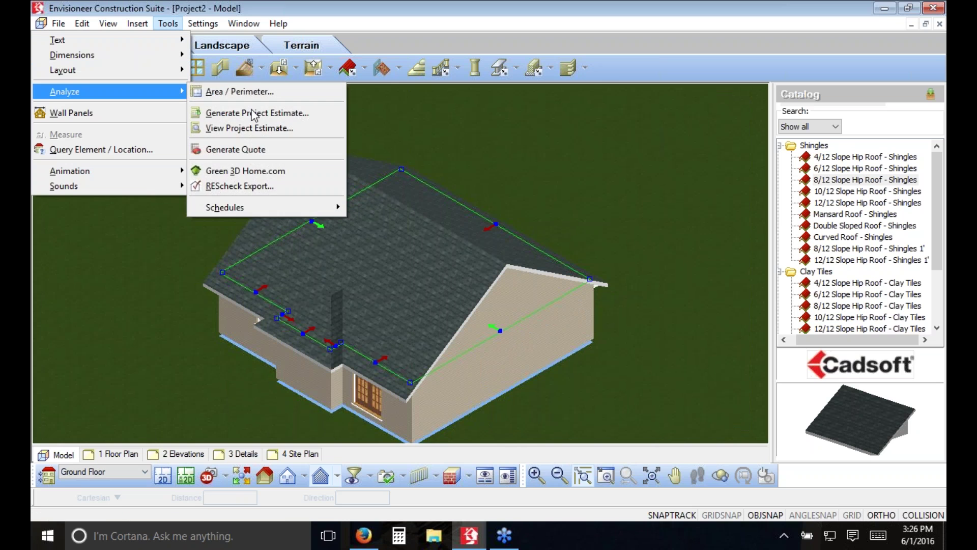
{"action": "left_click", "coordinate": [252, 113]}
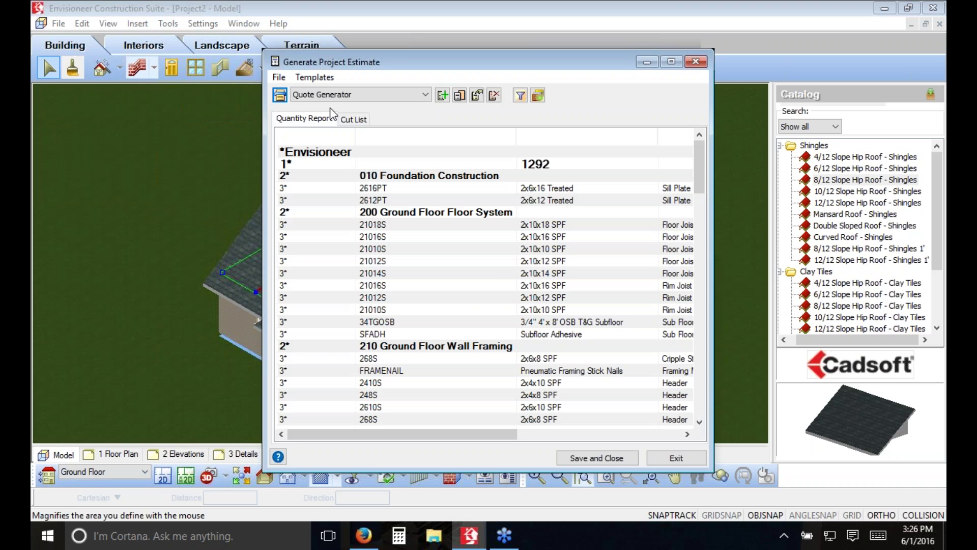
{"action": "left_click", "coordinate": [672, 61]}
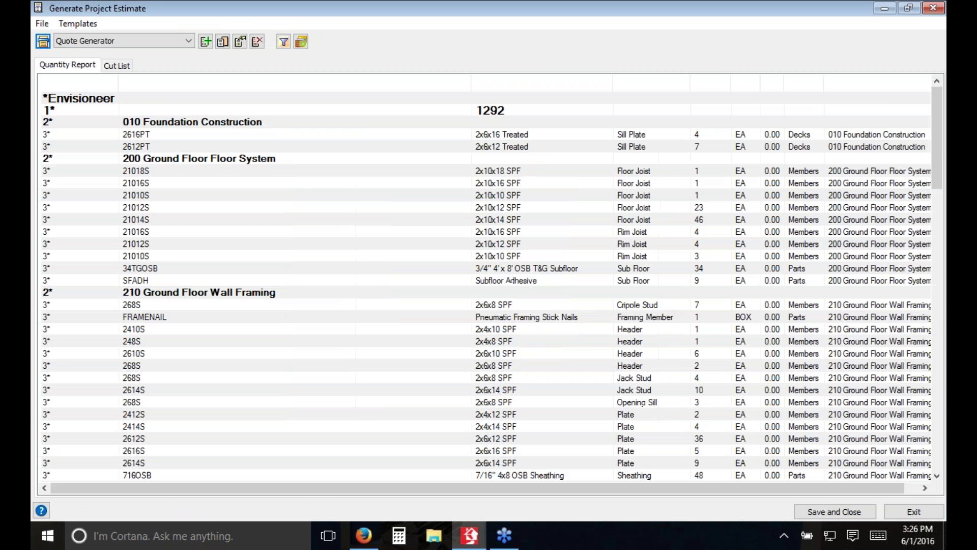
{"action": "left_click_drag", "start_coordinate": [937, 477], "coordinate": [937, 478]}
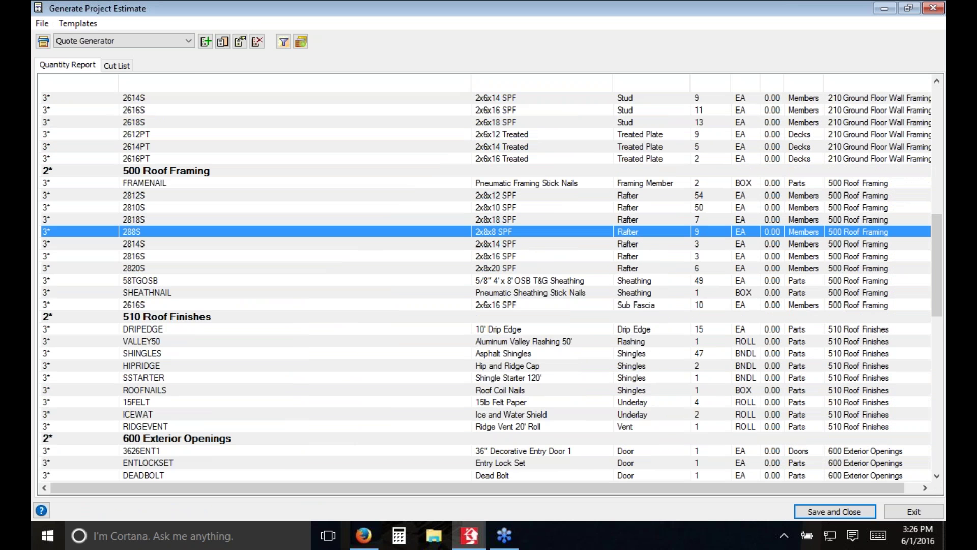
{"action": "left_click", "coordinate": [531, 378]}
{"action": "left_click", "coordinate": [513, 331]}
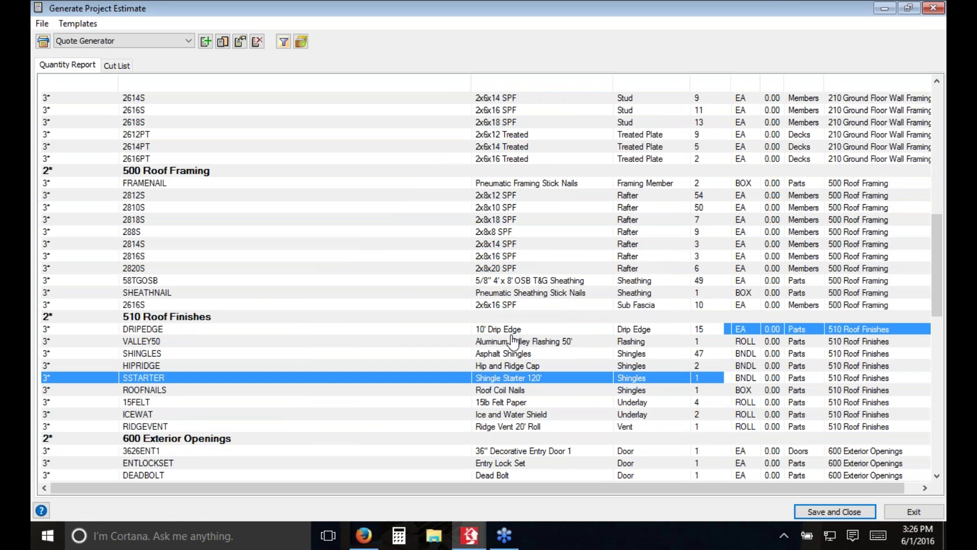
{"action": "left_click", "coordinate": [514, 342]}
{"action": "left_click", "coordinate": [527, 356]}
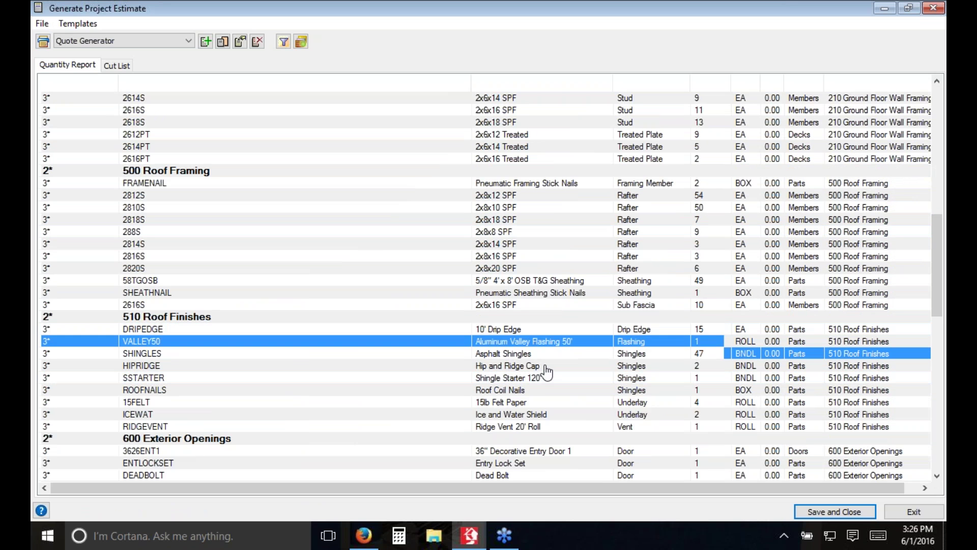
- Examine the remaining estimate sections through 999 Measurements, including roof surface area and eave, gable, valley, ridge and hip lengths, and exit without saving
{"action": "left_click", "coordinate": [937, 476]}
{"action": "left_click", "coordinate": [937, 475]}
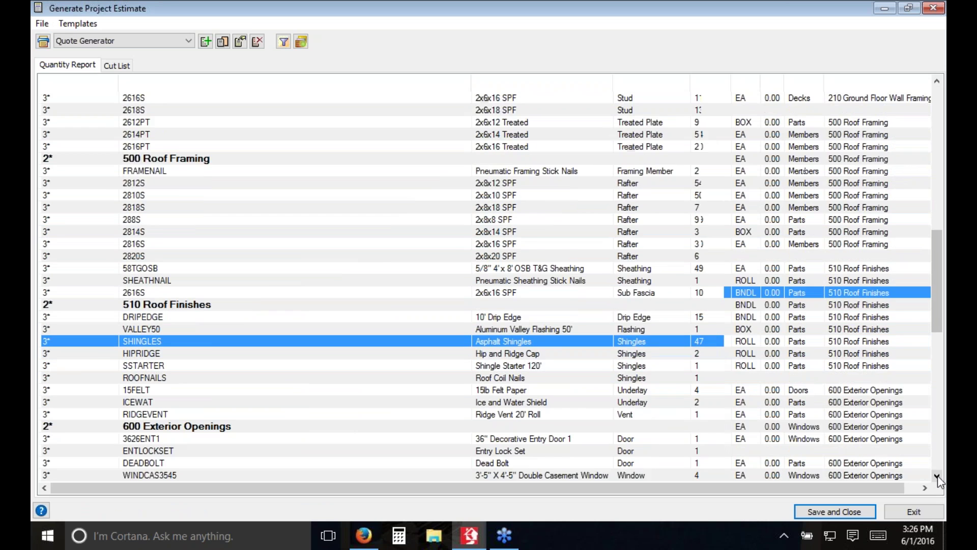
{"action": "left_click", "coordinate": [938, 475]}
{"action": "left_click", "coordinate": [937, 476]}
{"action": "left_click", "coordinate": [937, 476]}
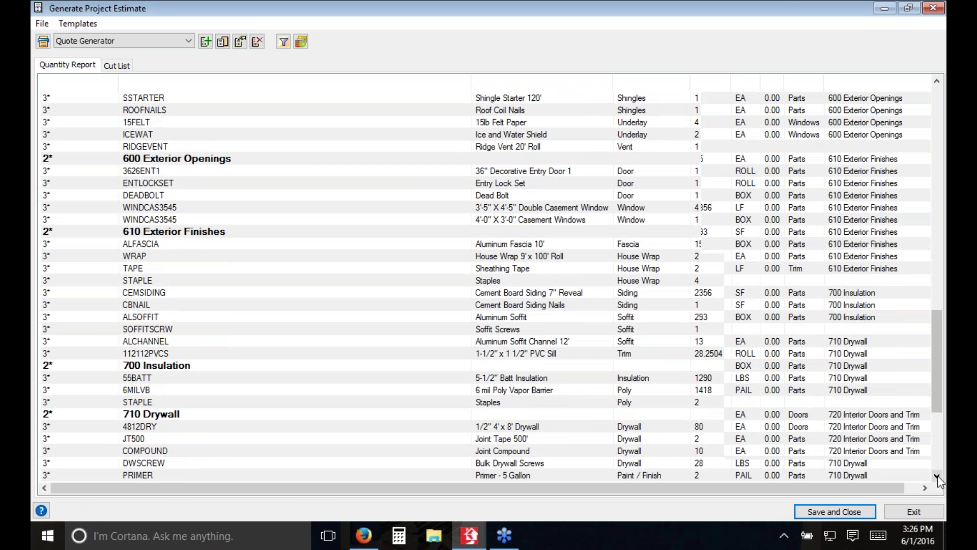
{"action": "left_click", "coordinate": [937, 476]}
{"action": "left_click", "coordinate": [937, 476]}
{"action": "left_click", "coordinate": [937, 475]}
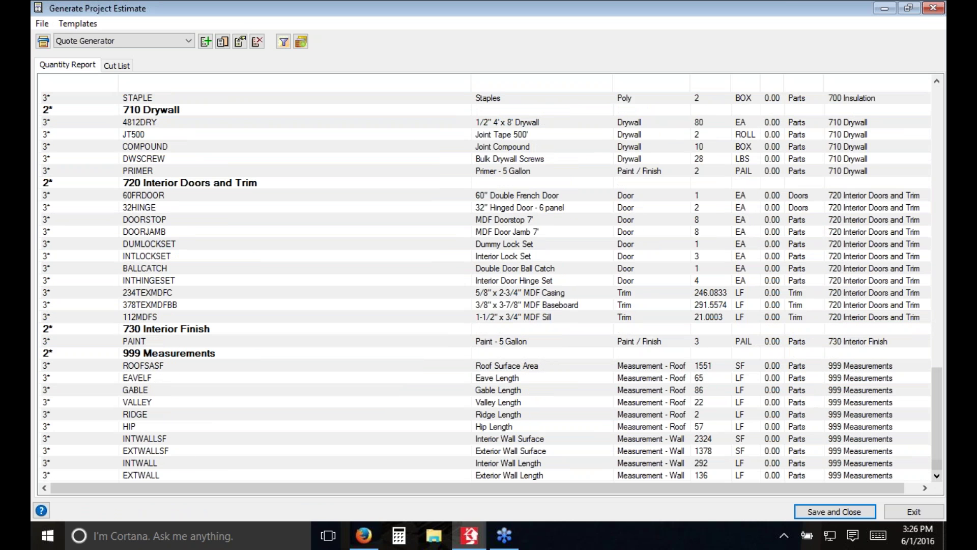
{"action": "left_click", "coordinate": [513, 367]}
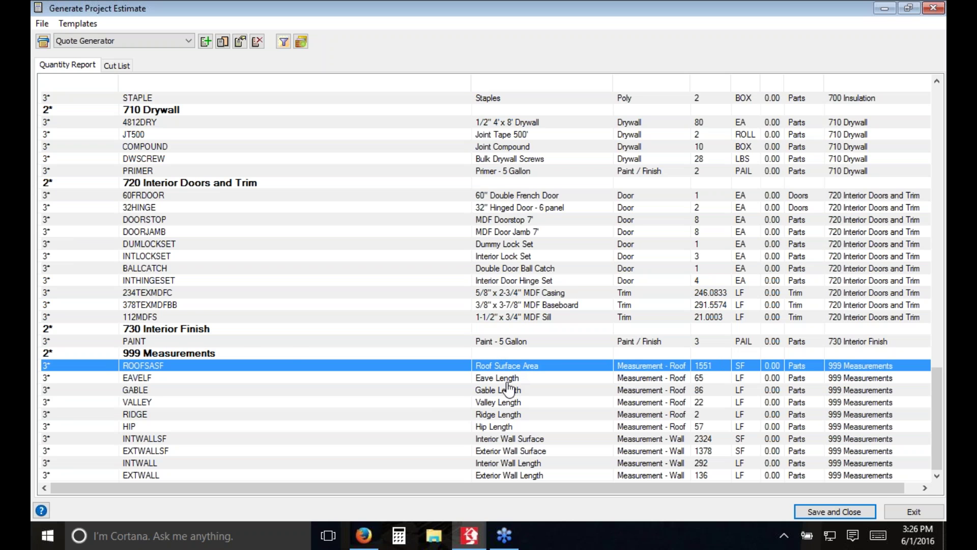
{"action": "left_click", "coordinate": [508, 379]}
{"action": "left_click", "coordinate": [509, 390]}
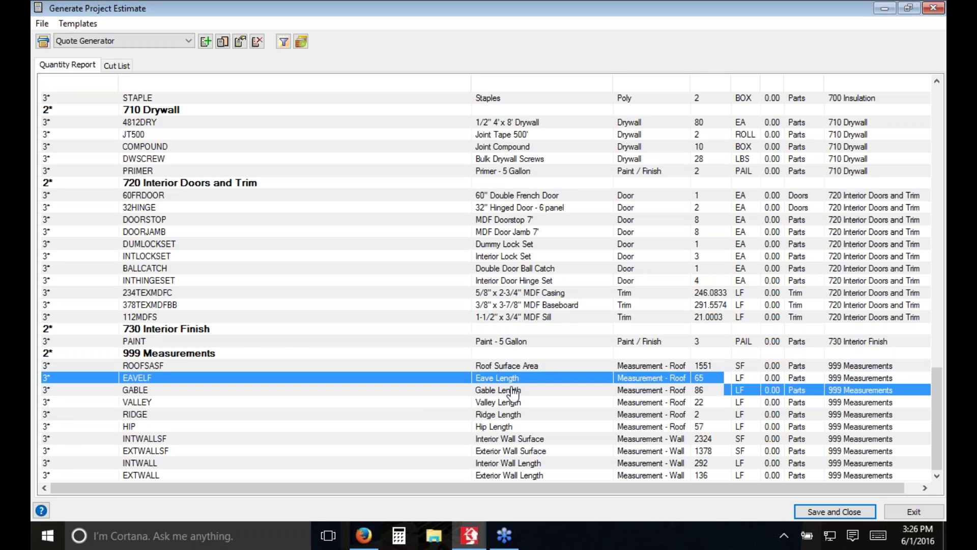
{"action": "left_click", "coordinate": [525, 402]}
{"action": "left_click", "coordinate": [548, 414]}
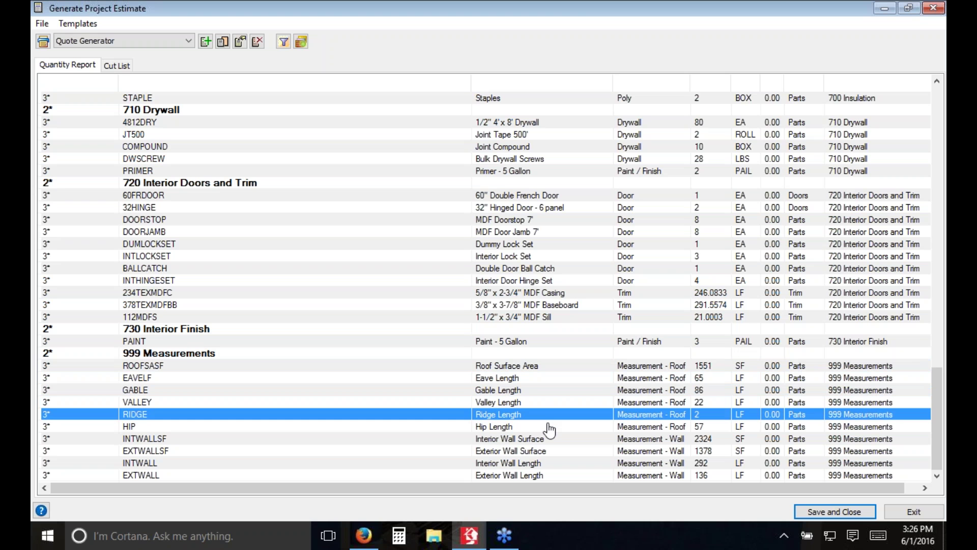
{"action": "left_click", "coordinate": [547, 428]}
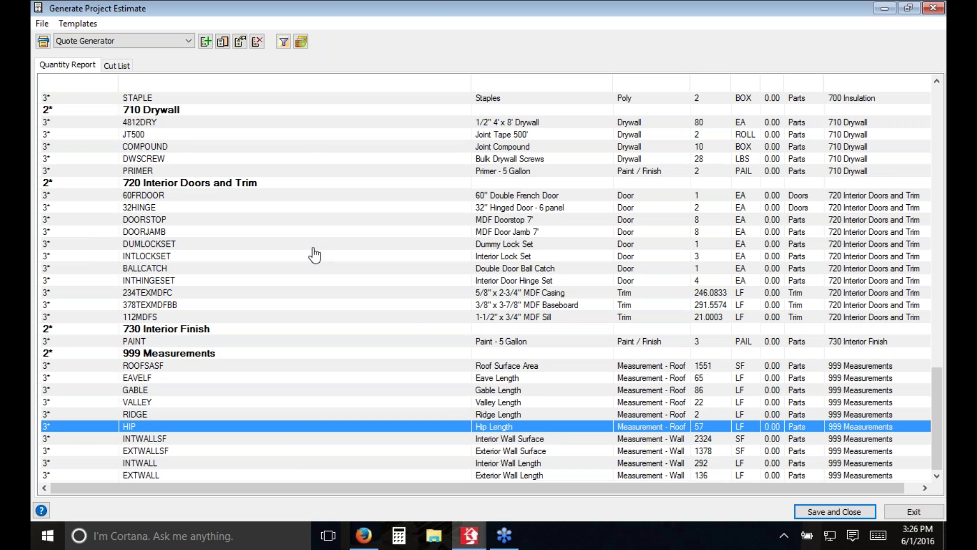
{"action": "left_click", "coordinate": [166, 223]}
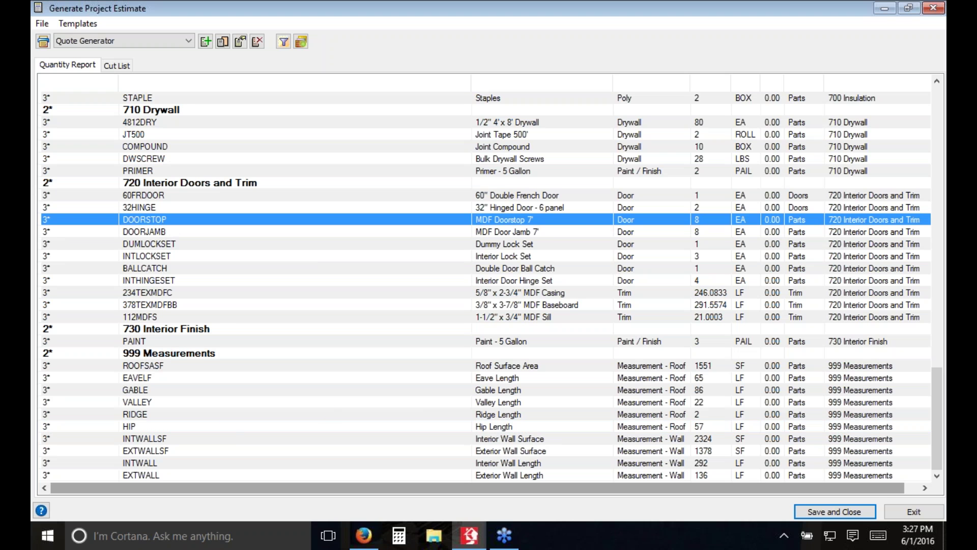
{"action": "left_click", "coordinate": [927, 511]}
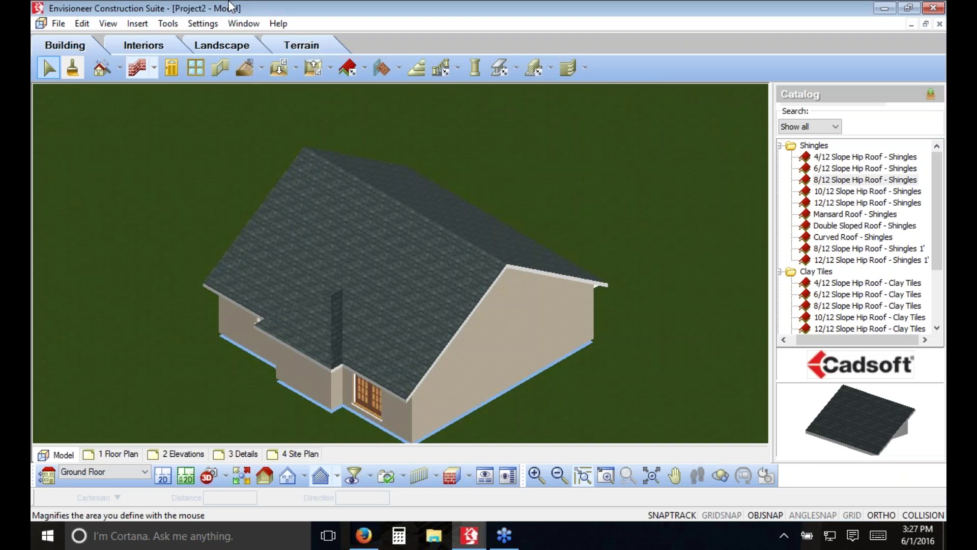
- Generate a quote for the project in Quote Generator, loading the quote from Envisioneer instead of the previously saved one
{"action": "left_click", "coordinate": [176, 24]}
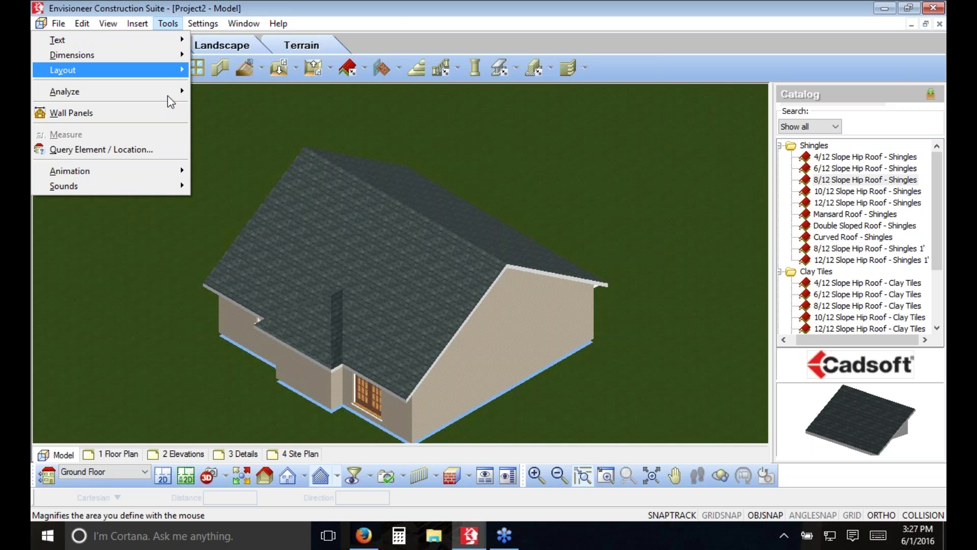
{"action": "mouse_move", "coordinate": [167, 96]}
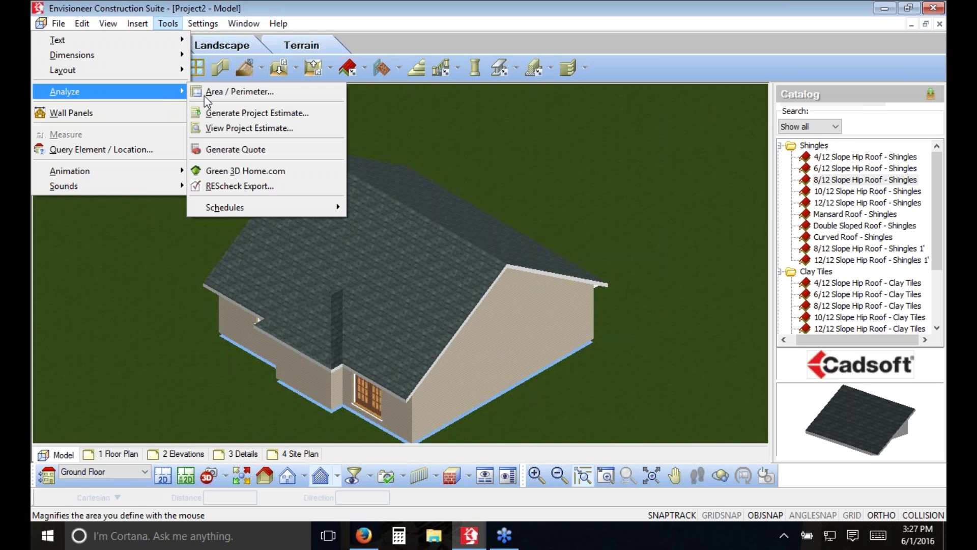
{"action": "left_click", "coordinate": [288, 149]}
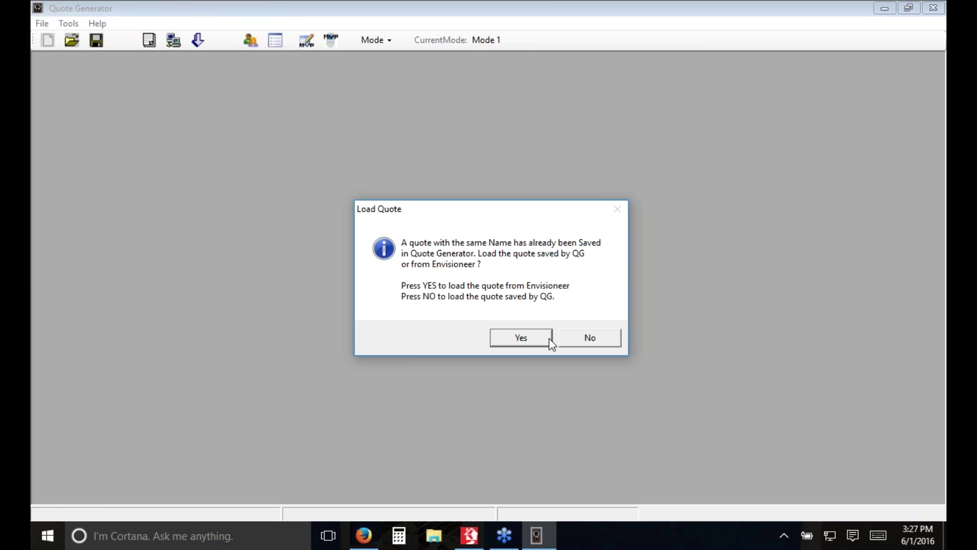
{"action": "left_click", "coordinate": [530, 336]}
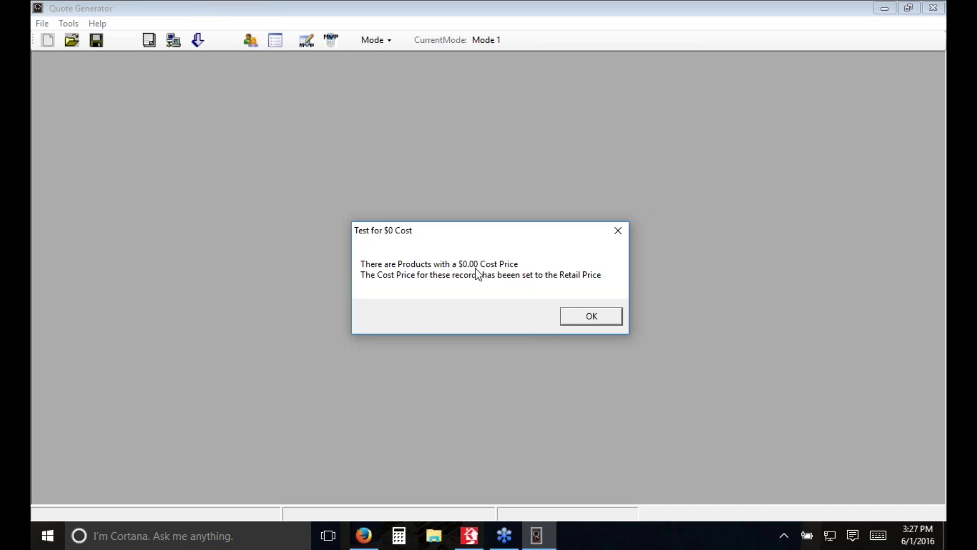
{"action": "left_click", "coordinate": [592, 320]}
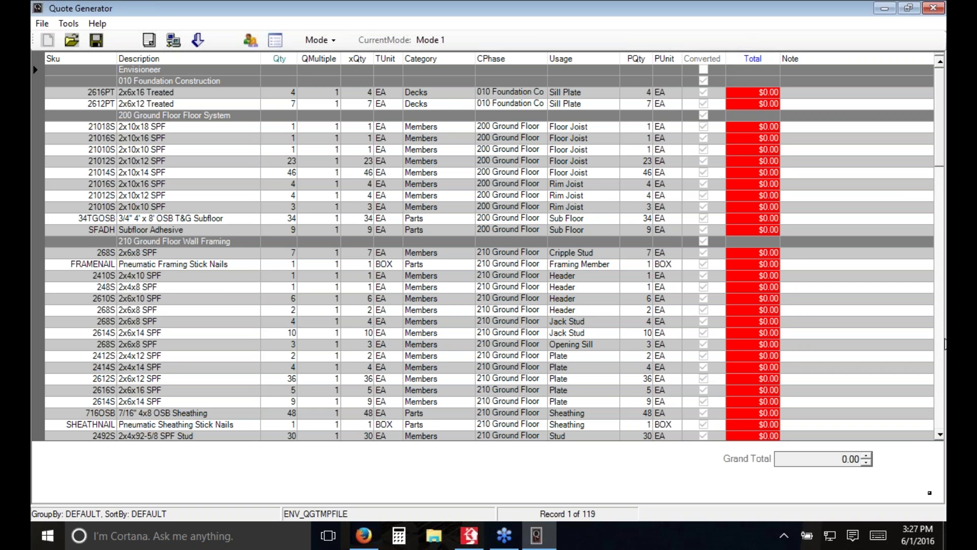
- Delete all 999 Measurements items from the quote, from Roof Surface Area through Exterior Wall Length
{"action": "left_click", "coordinate": [941, 437]}
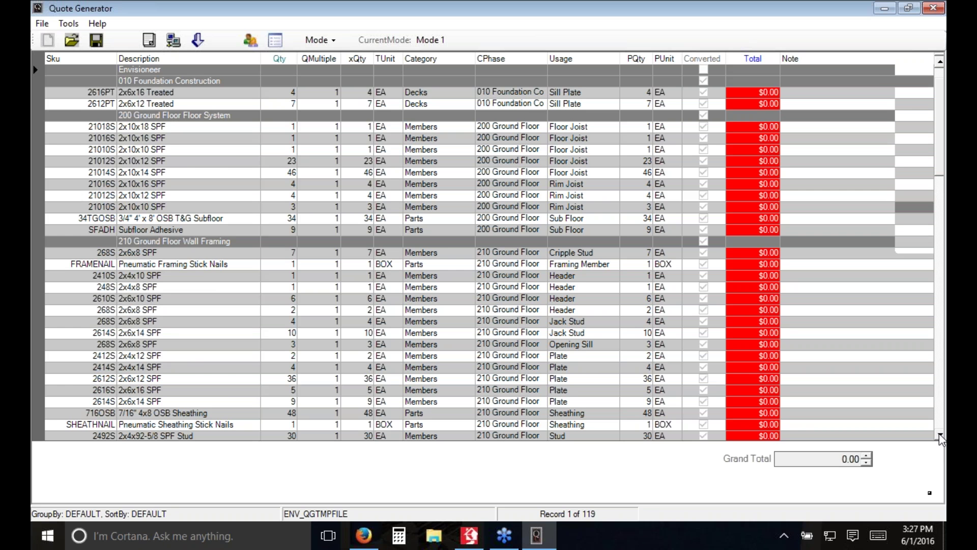
{"action": "left_click", "coordinate": [936, 238]}
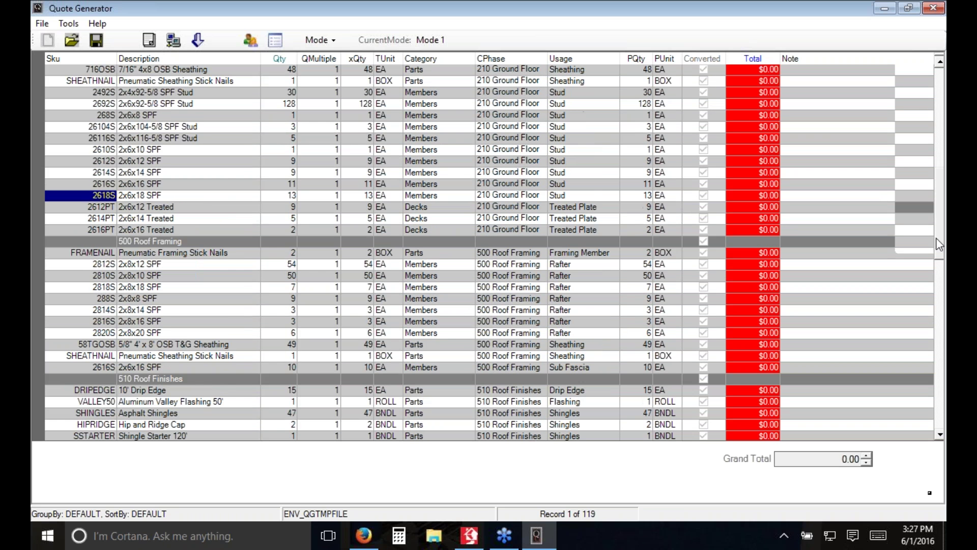
{"action": "left_click_drag", "start_coordinate": [937, 238], "coordinate": [938, 410]}
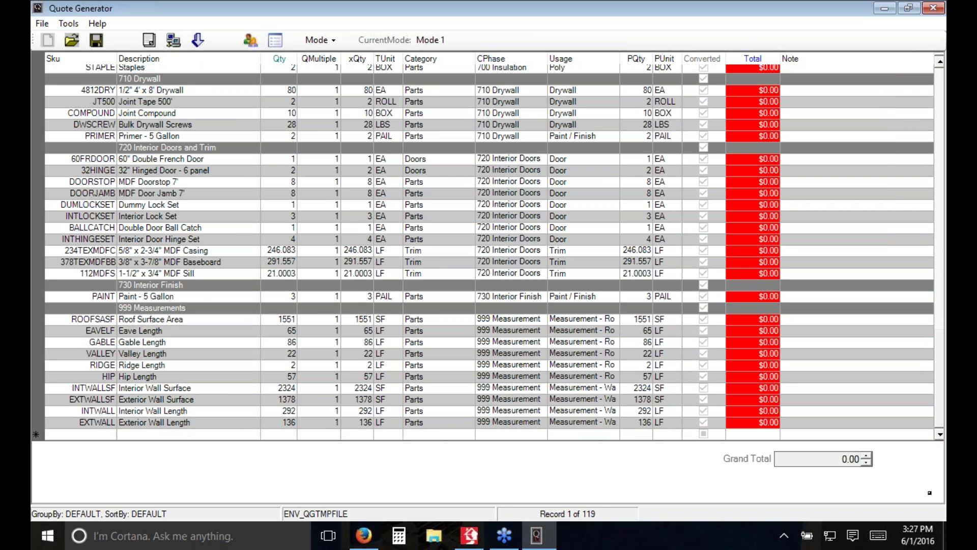
{"action": "left_click", "coordinate": [92, 422]}
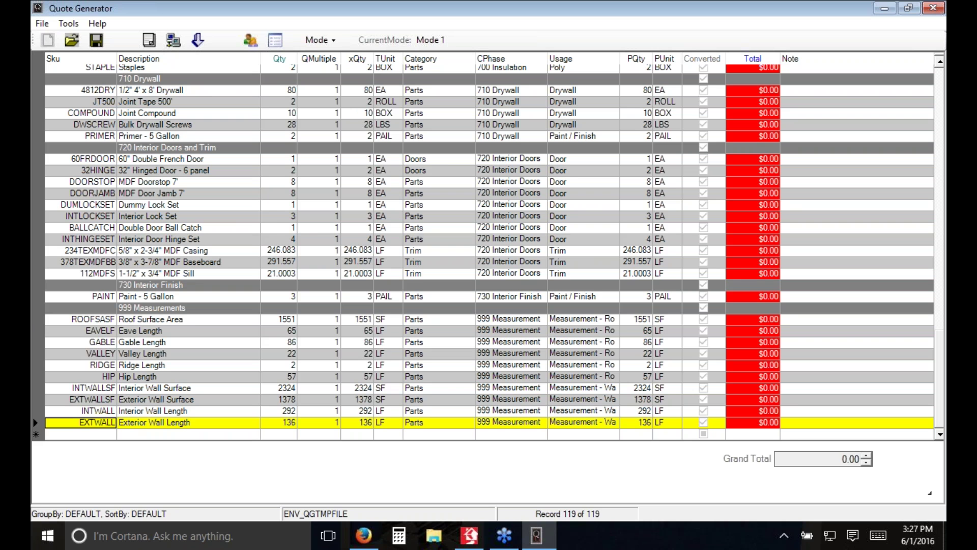
{"action": "left_click", "coordinate": [112, 319], "text": "shift"}
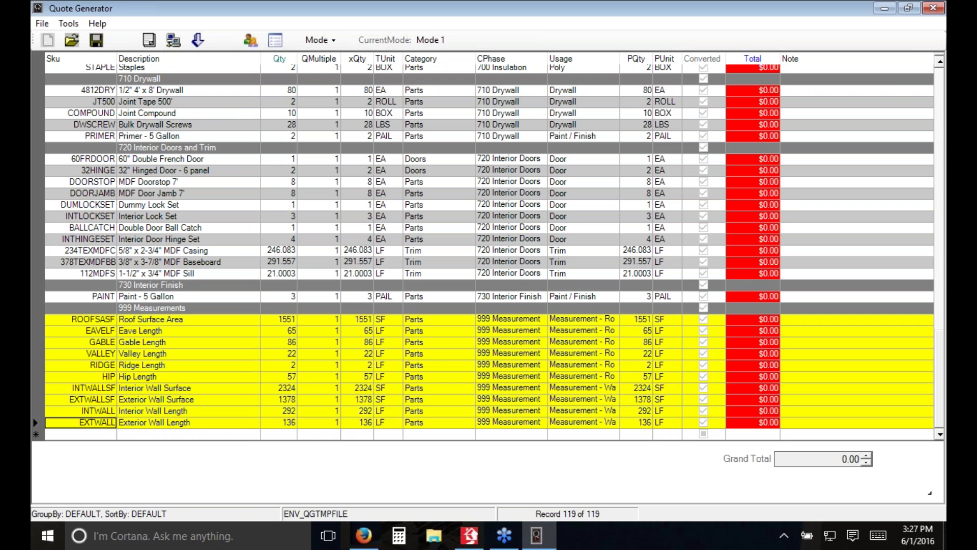
{"action": "right_click", "coordinate": [73, 321]}
{"action": "left_click", "coordinate": [113, 277]}
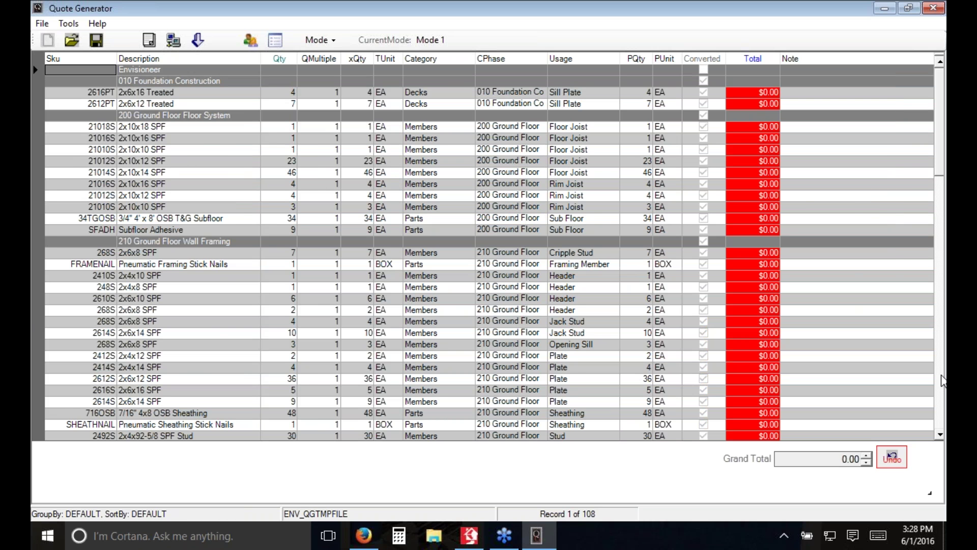
- Review the item actions, such as substituting an item, for the 3/8" x 3-7/8" MDF Baseboard row and dismiss them
{"action": "left_click", "coordinate": [942, 381]}
{"action": "left_click", "coordinate": [943, 369]}
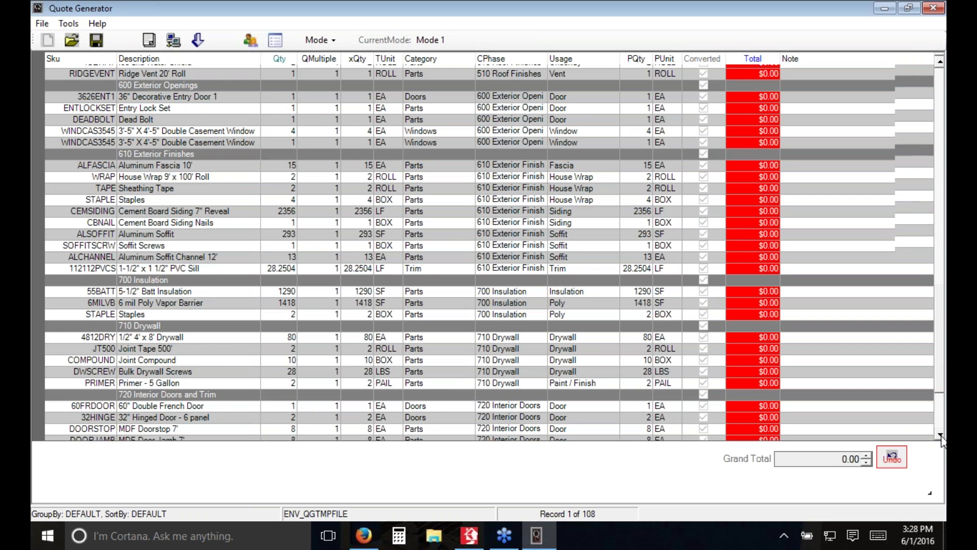
{"action": "scroll", "coordinate": [752, 447], "scroll_direction": "down", "scroll_amount": 2}
{"action": "scroll", "coordinate": [752, 447], "scroll_direction": "down", "scroll_amount": 1}
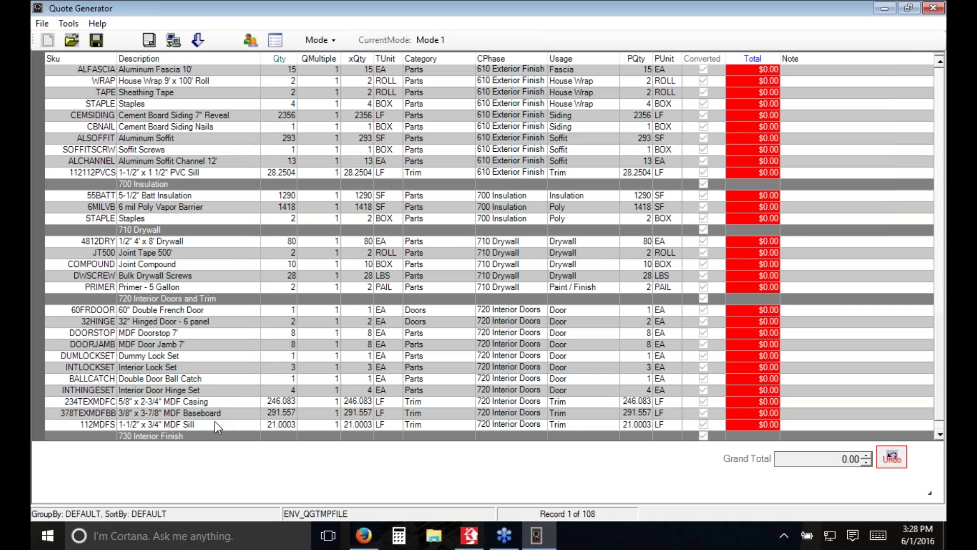
{"action": "left_click", "coordinate": [41, 412]}
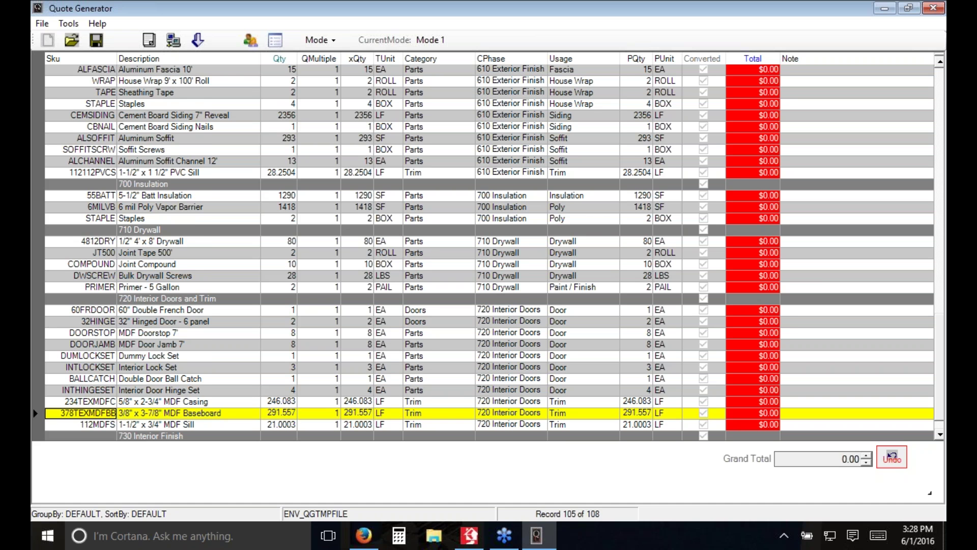
{"action": "right_click", "coordinate": [43, 416]}
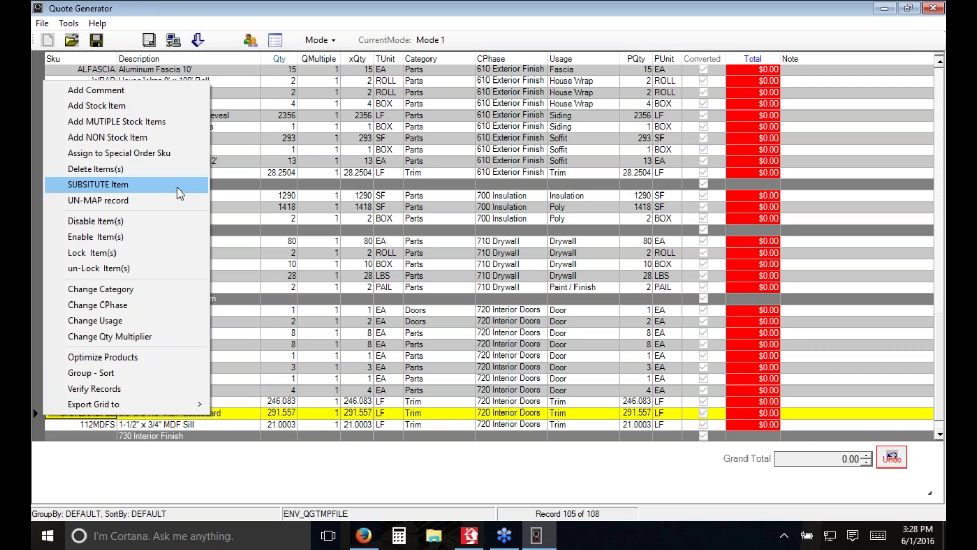
{"action": "left_click", "coordinate": [507, 264]}
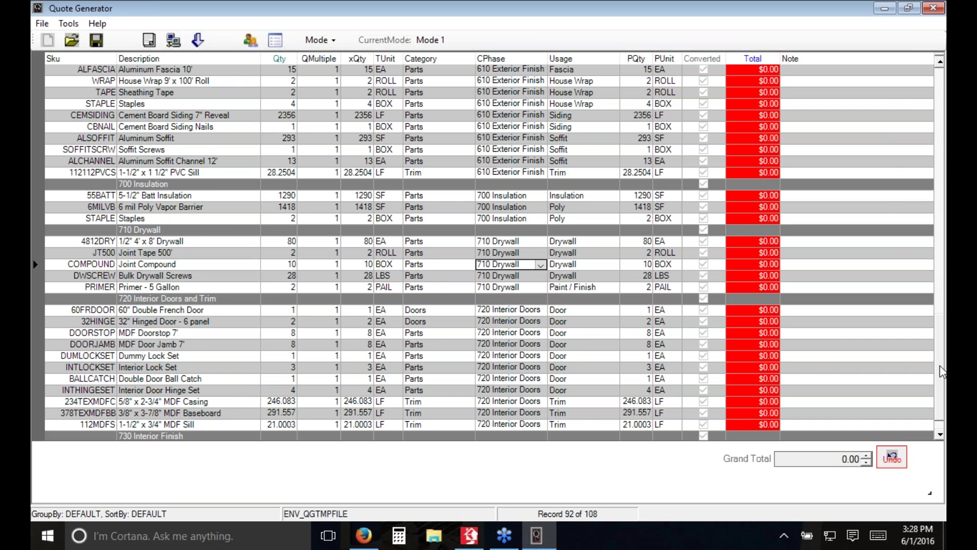
- Start exporting the quote under the file name Bistrack Export with BisTrack as the destination application
{"action": "left_click_drag", "start_coordinate": [940, 372], "coordinate": [940, 71]}
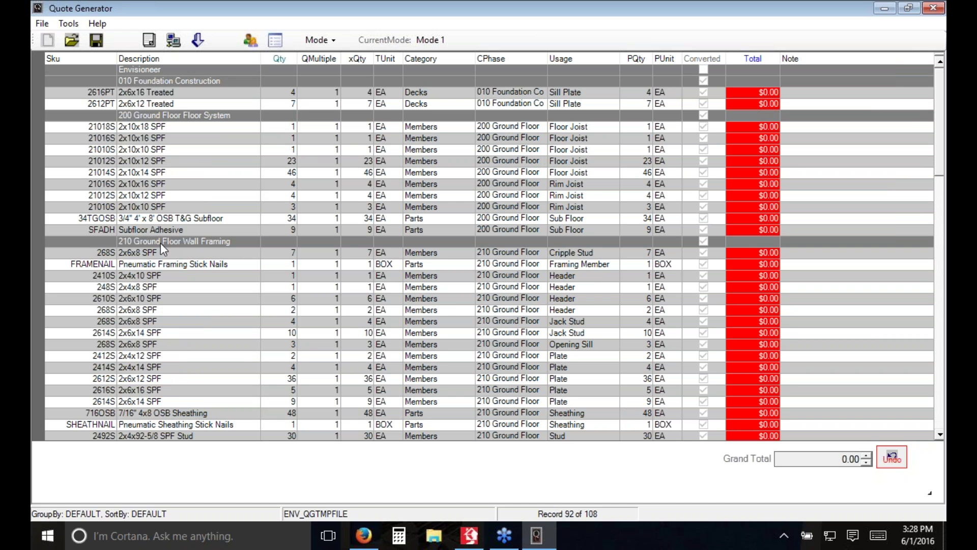
{"action": "left_click", "coordinate": [48, 25]}
{"action": "left_click", "coordinate": [95, 113]}
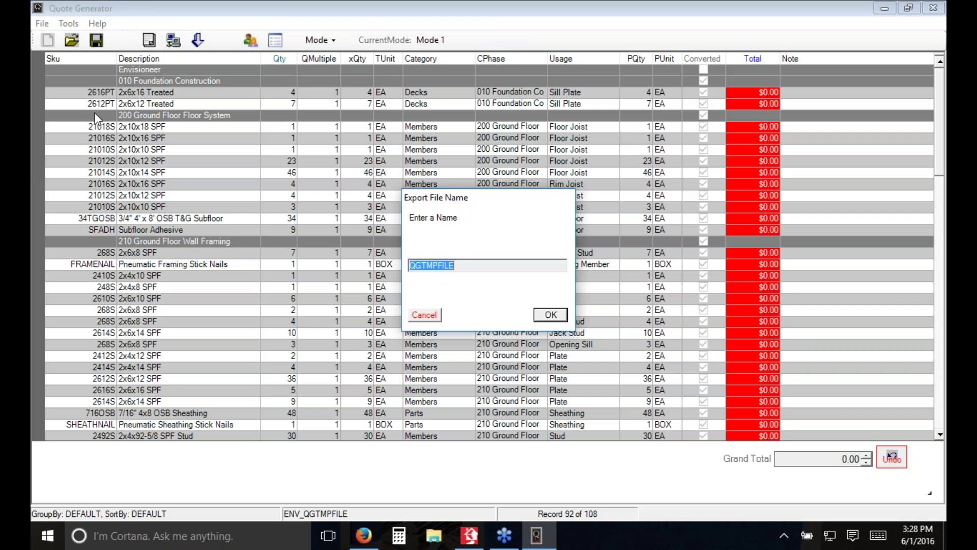
{"action": "type", "text": "Bistrack Export"}
{"action": "left_click", "coordinate": [551, 315]}
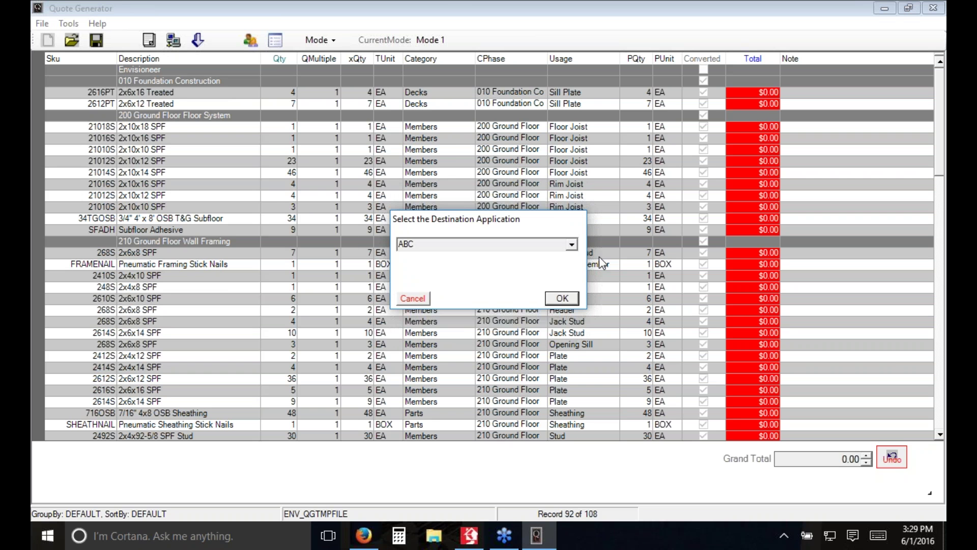
{"action": "left_click", "coordinate": [573, 246]}
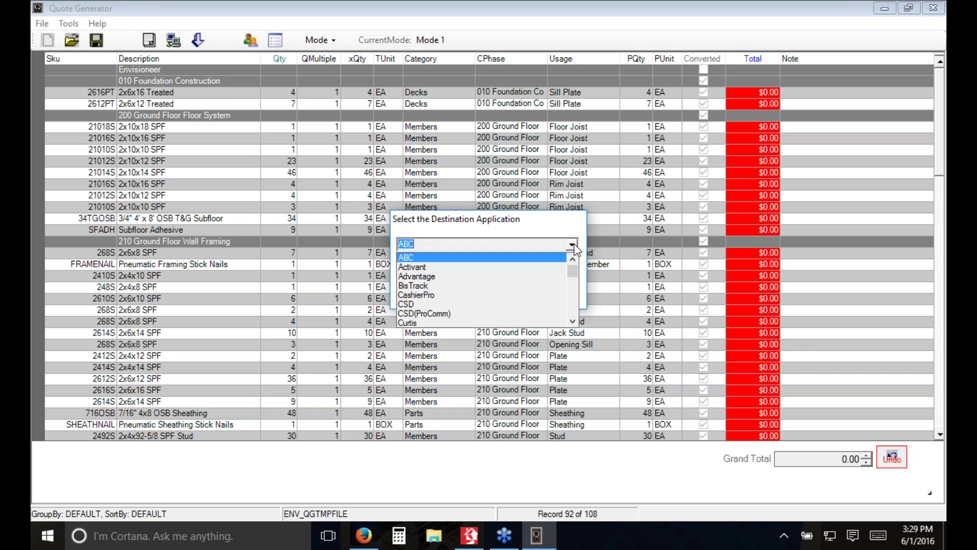
{"action": "left_click", "coordinate": [554, 285]}
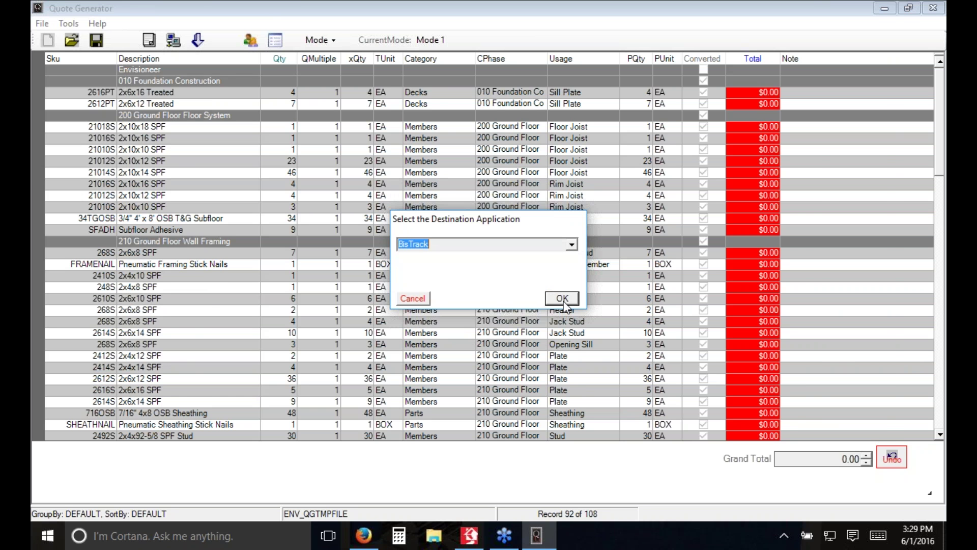
{"action": "left_click", "coordinate": [563, 301]}
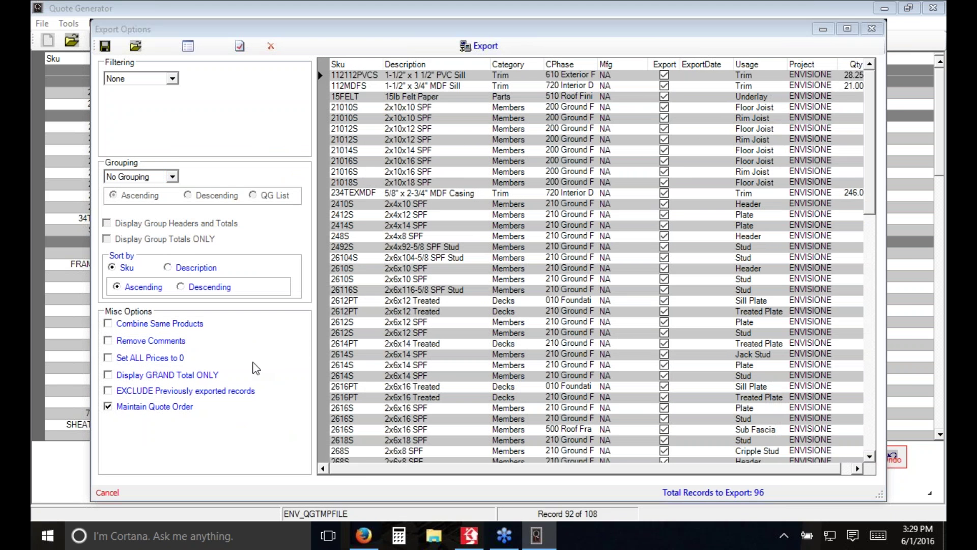
- Run the export with Maintain Quote Order turned off, entering an account ID and setting the BisTrack quote type to Quote
{"action": "left_click", "coordinate": [147, 405]}
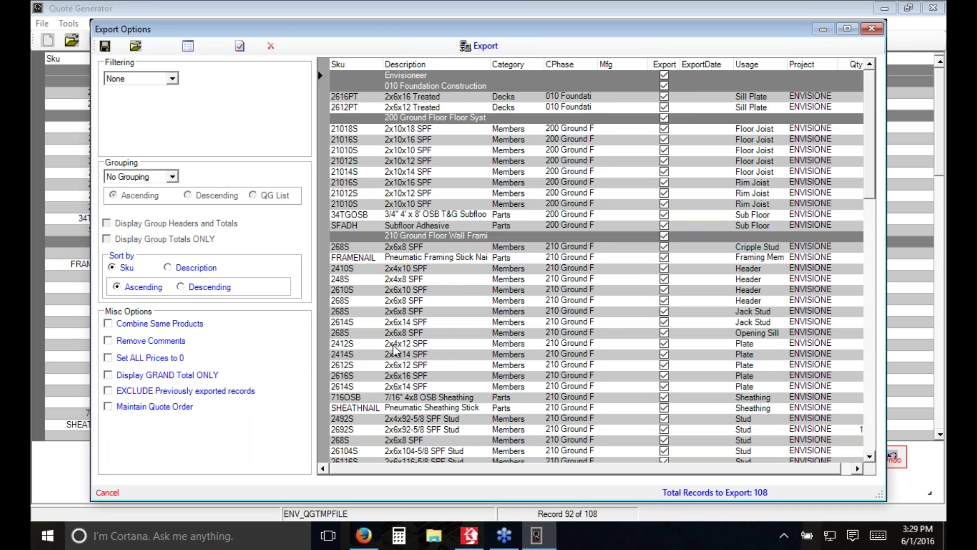
{"action": "left_click", "coordinate": [480, 47]}
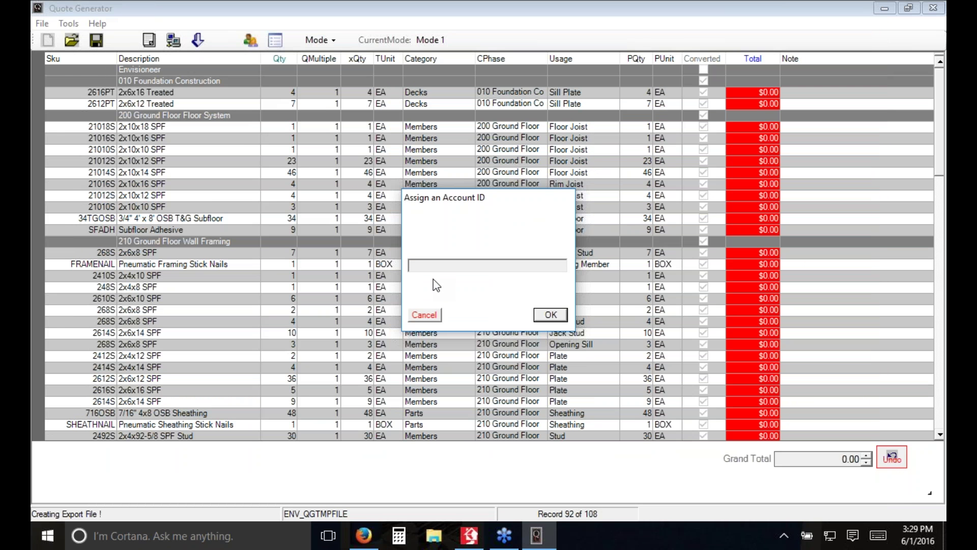
{"action": "type", "text": "sdff"}
{"action": "left_click", "coordinate": [548, 313]}
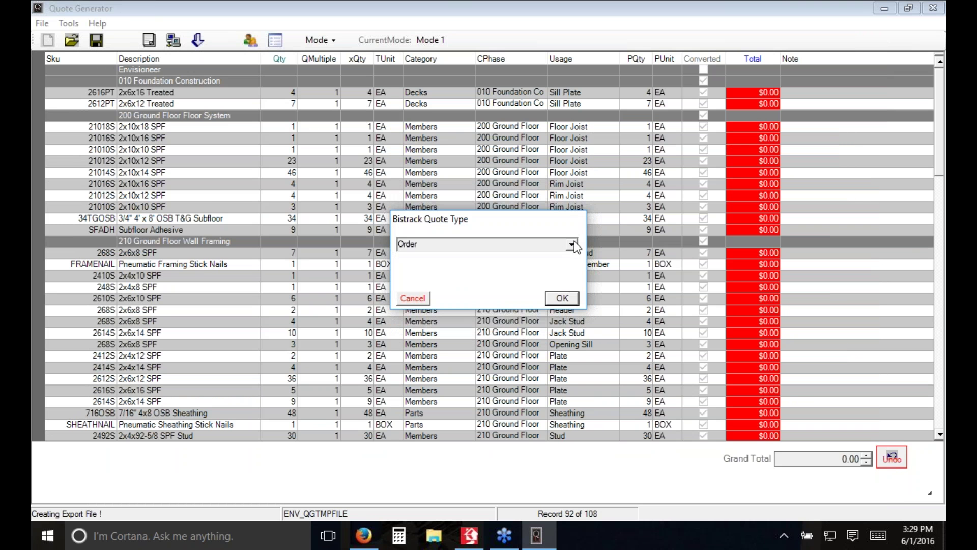
{"action": "left_click", "coordinate": [572, 245]}
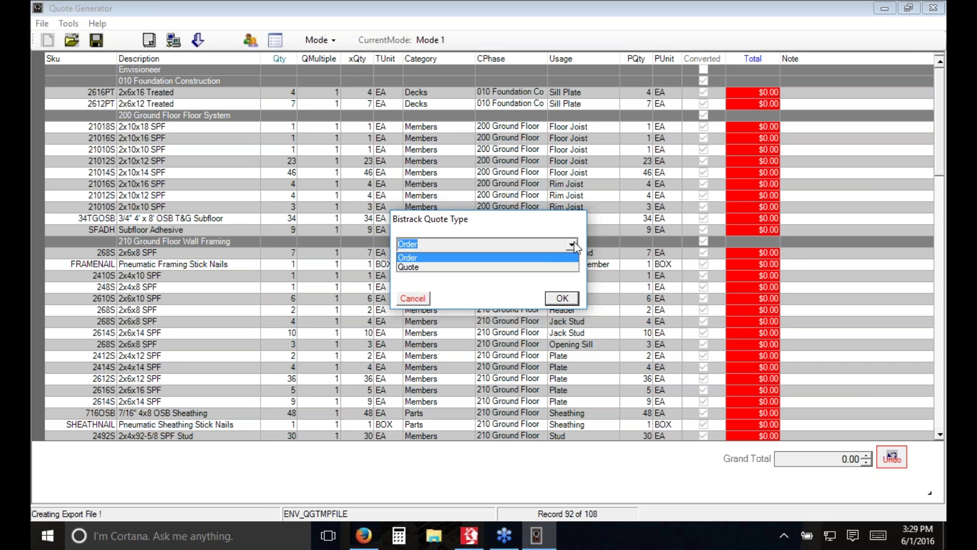
{"action": "left_click", "coordinate": [541, 267]}
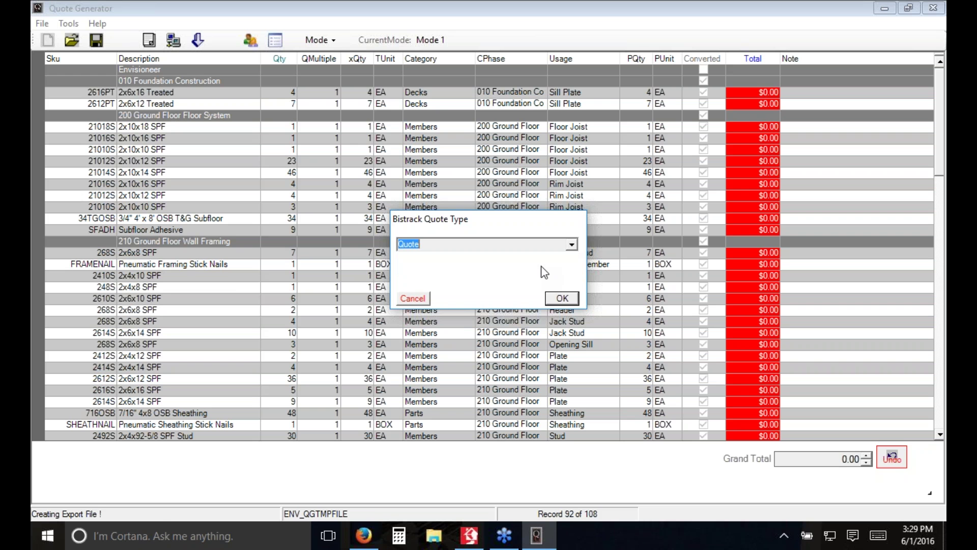
{"action": "left_click", "coordinate": [563, 298]}
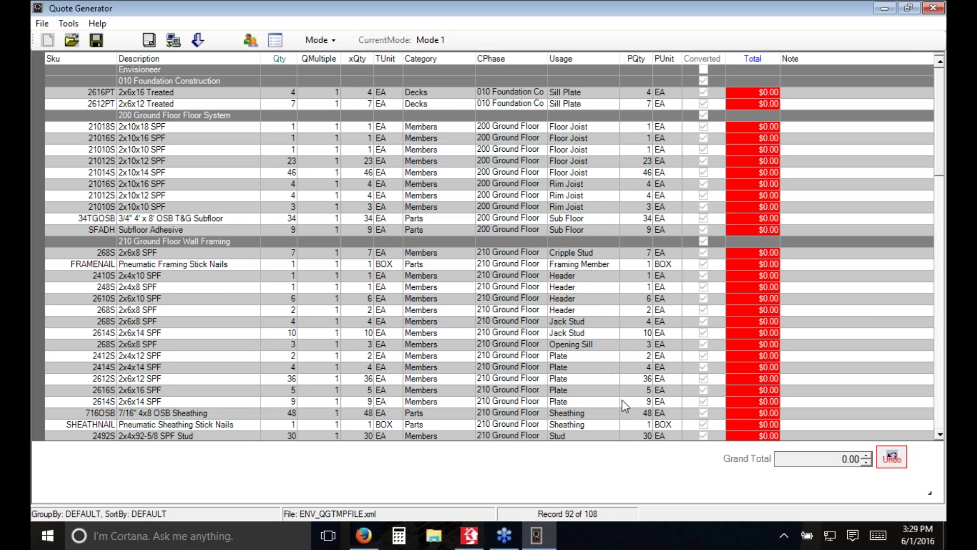
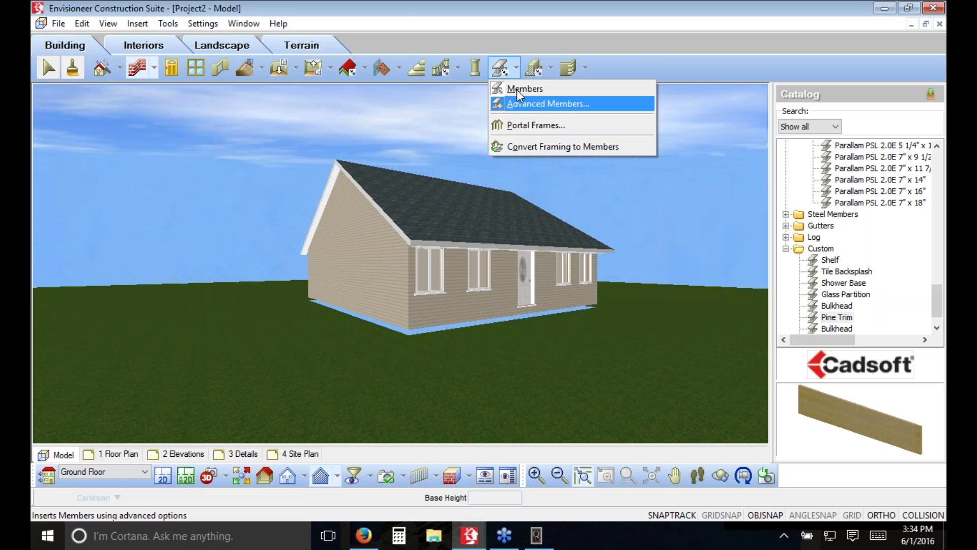
- Browse the member catalog from Advanced Members to the Trus Joist joists, previewing the 14" and 9 1/2" TJI 230 Joists
{"action": "left_click", "coordinate": [545, 103]}
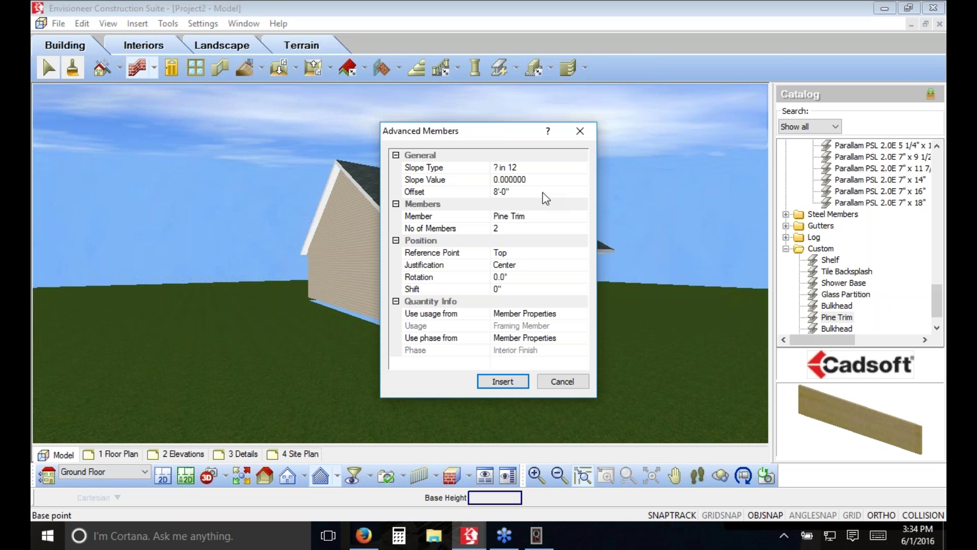
{"action": "left_click", "coordinate": [560, 217]}
{"action": "left_click", "coordinate": [582, 218]}
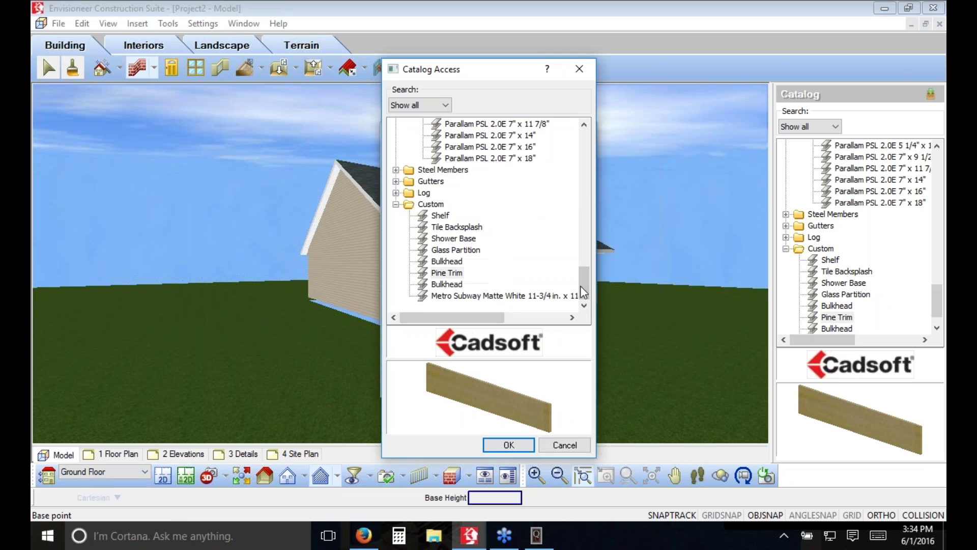
{"action": "scroll", "coordinate": [584, 214], "scroll_direction": "up", "scroll_amount": 6}
{"action": "scroll", "coordinate": [507, 220], "scroll_direction": "up", "scroll_amount": 10}
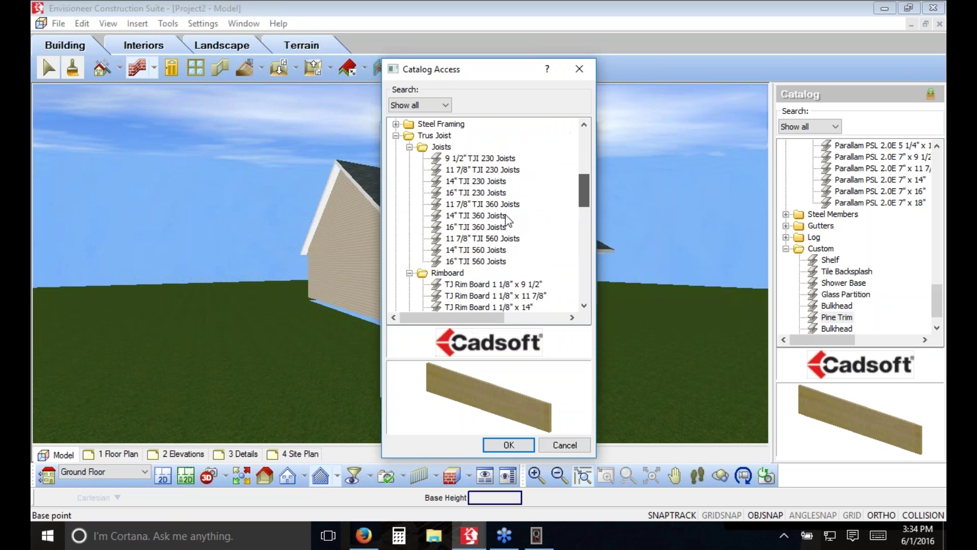
{"action": "scroll", "coordinate": [508, 220], "scroll_direction": "up", "scroll_amount": 1}
{"action": "left_click", "coordinate": [476, 215]}
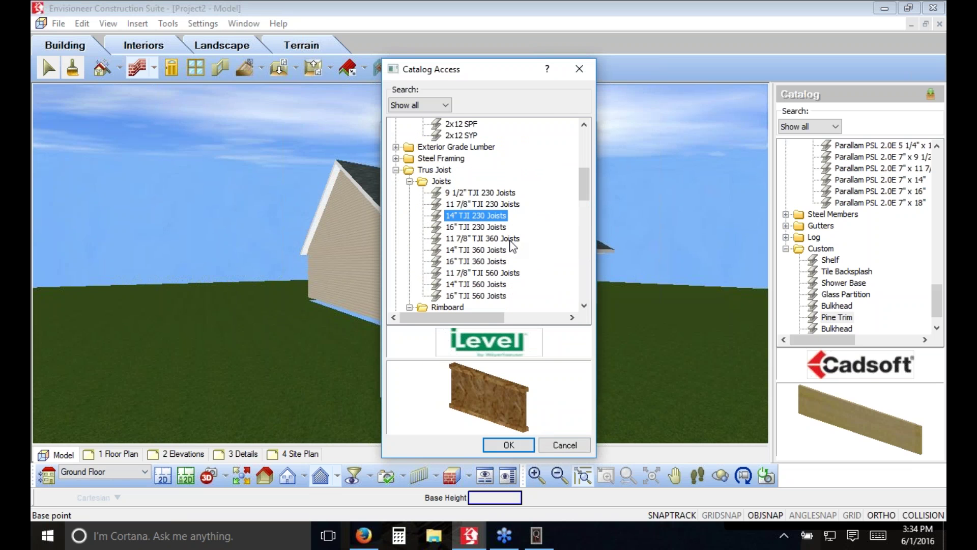
{"action": "left_click", "coordinate": [474, 194]}
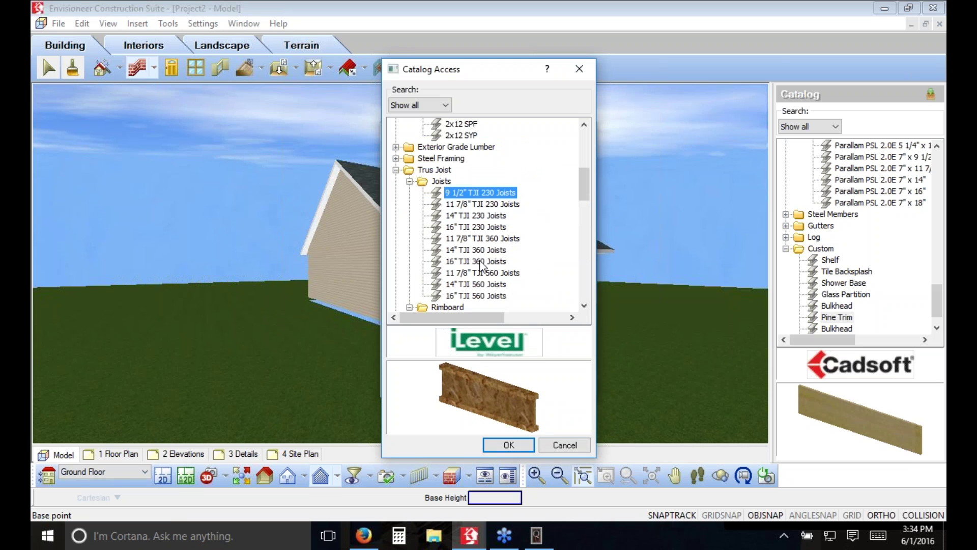
- Review the section types and dimensions of the 9 1/2" TJI 230 Joists, and leave member insertion without changes
{"action": "double_click", "coordinate": [474, 196]}
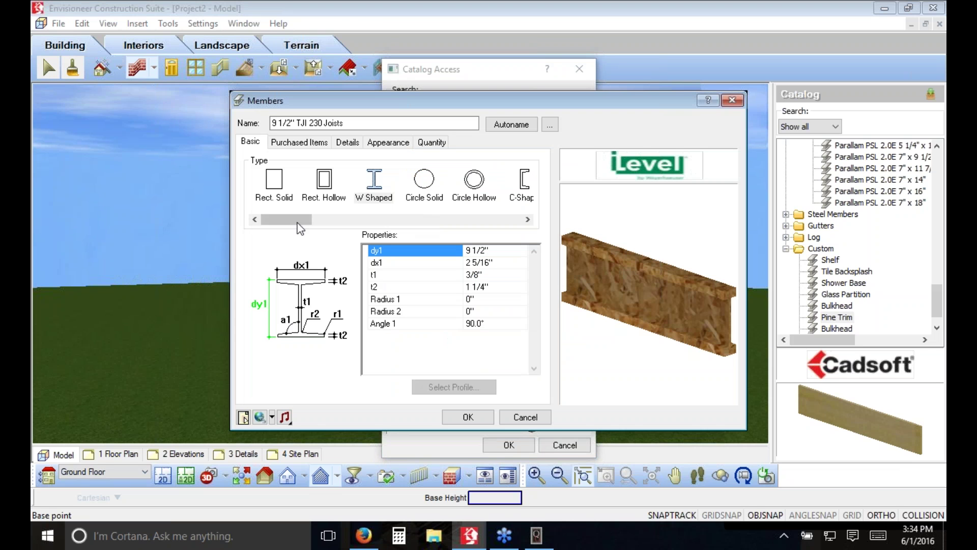
{"action": "left_click_drag", "start_coordinate": [298, 222], "coordinate": [385, 223]}
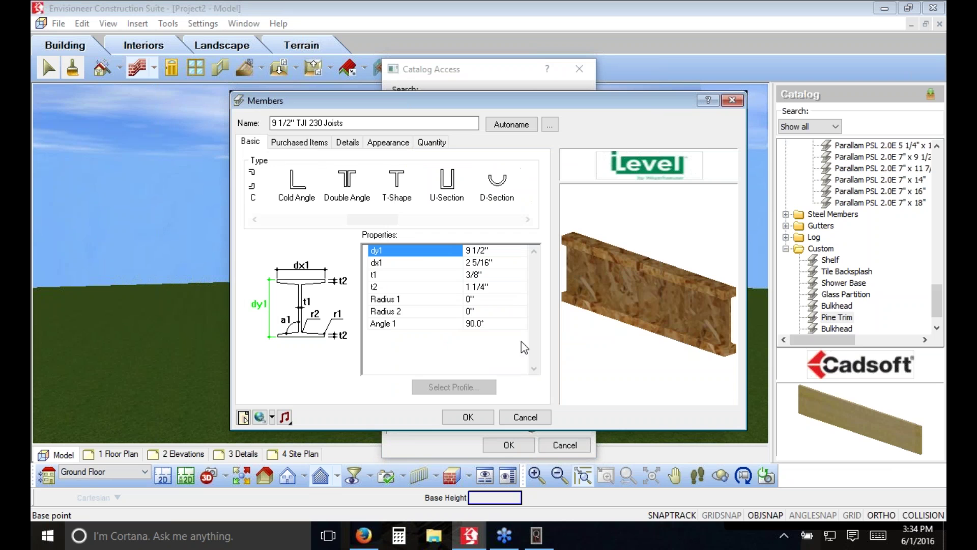
{"action": "left_click", "coordinate": [526, 418]}
{"action": "left_click", "coordinate": [564, 445]}
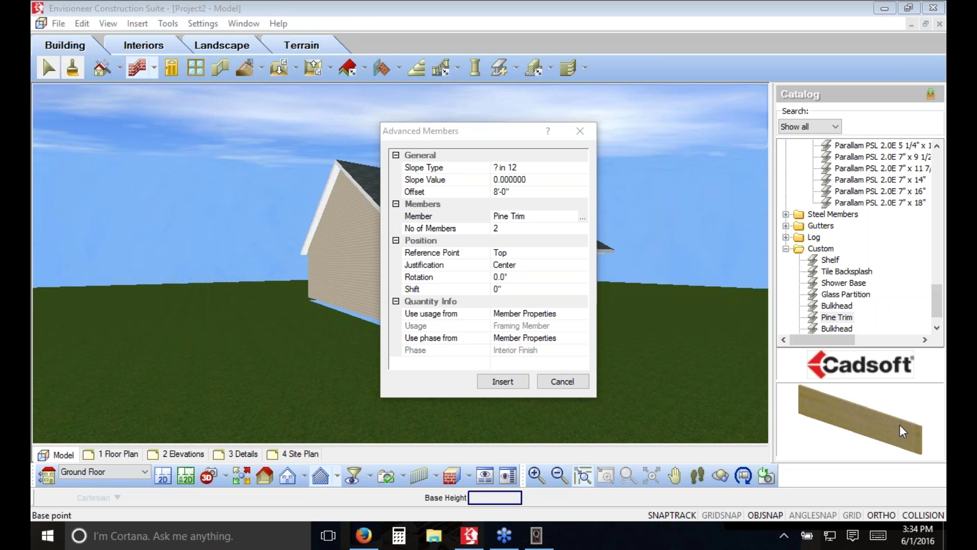
{"action": "left_click", "coordinate": [563, 381]}
{"action": "right_click", "coordinate": [442, 220]}
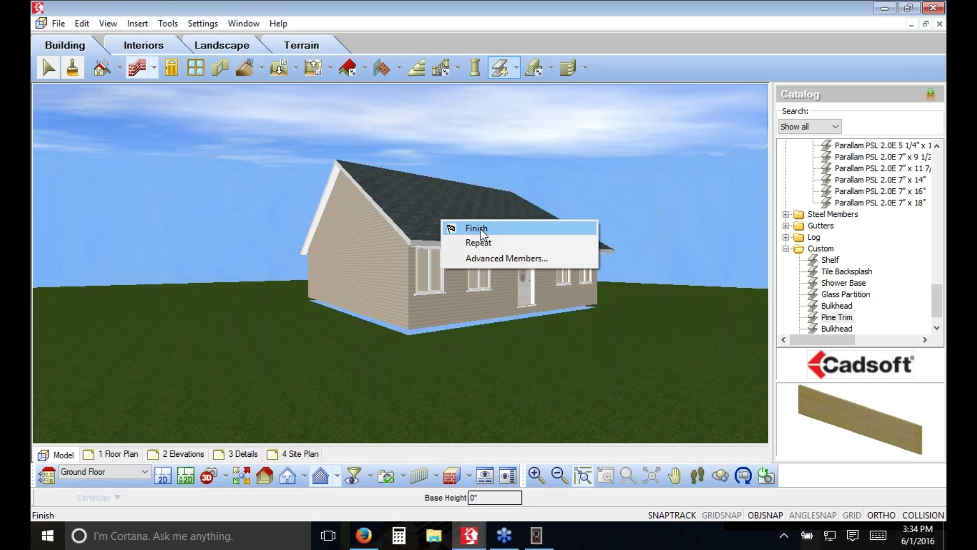
{"action": "left_click", "coordinate": [466, 225]}
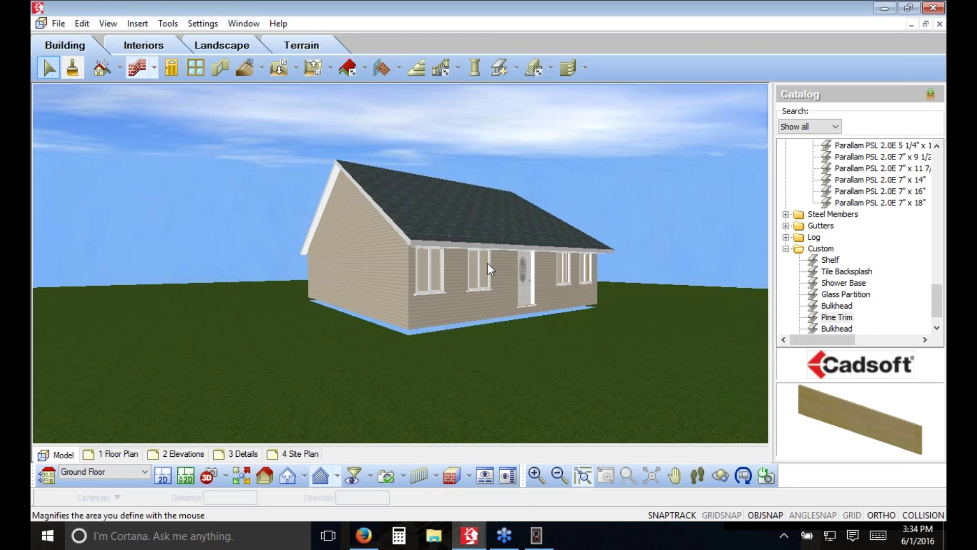
- Examine the roof's framing specification, including rafter member, usage and spacing, and close its properties without changes
{"action": "left_click", "coordinate": [406, 209]}
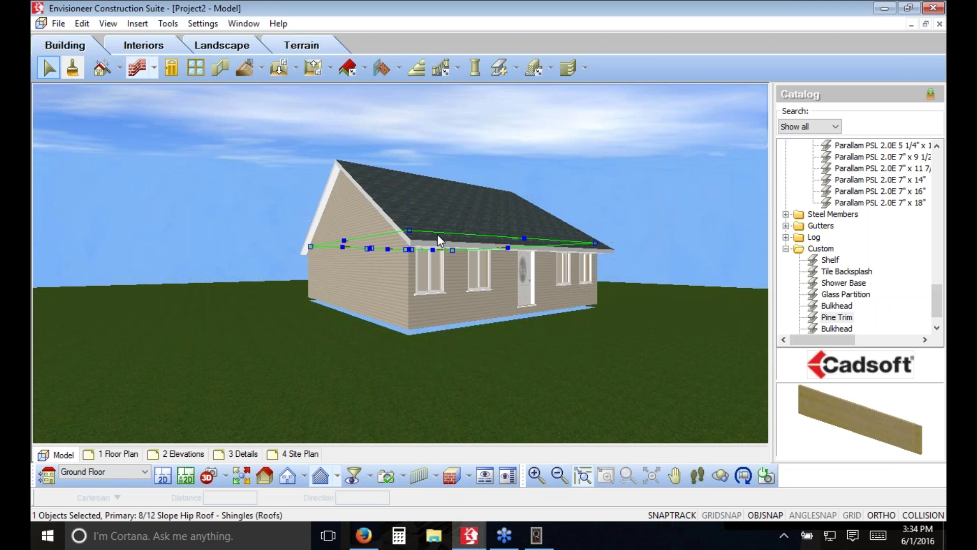
{"action": "right_click", "coordinate": [440, 210]}
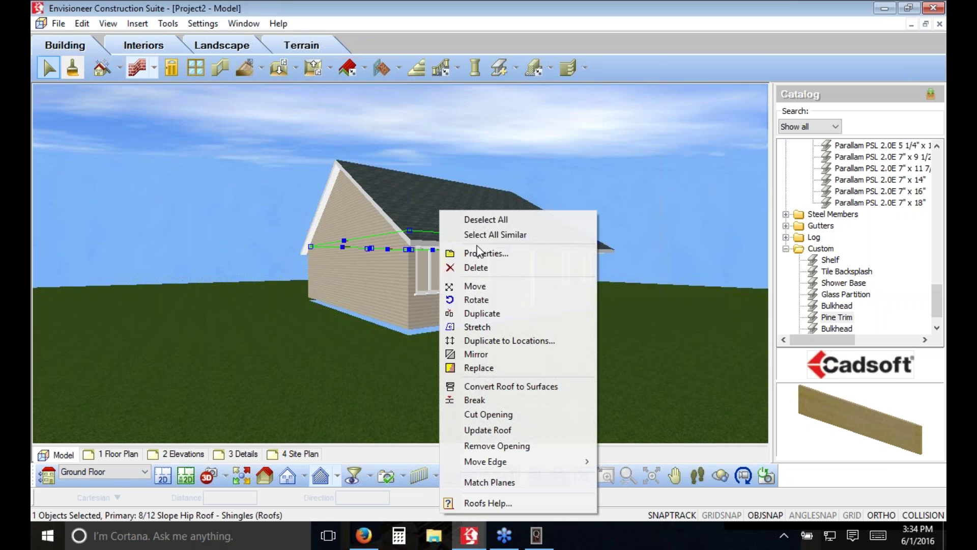
{"action": "left_click", "coordinate": [481, 253]}
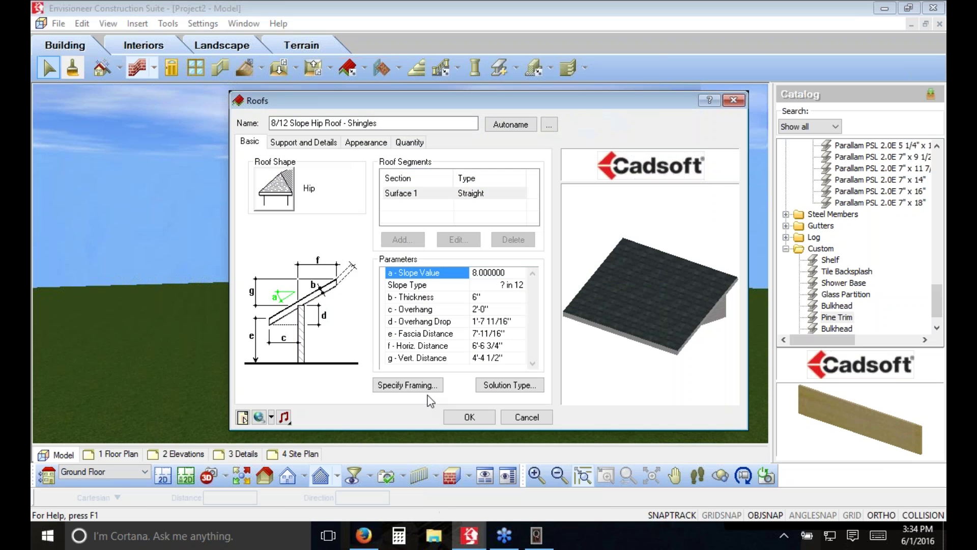
{"action": "left_click", "coordinate": [413, 386]}
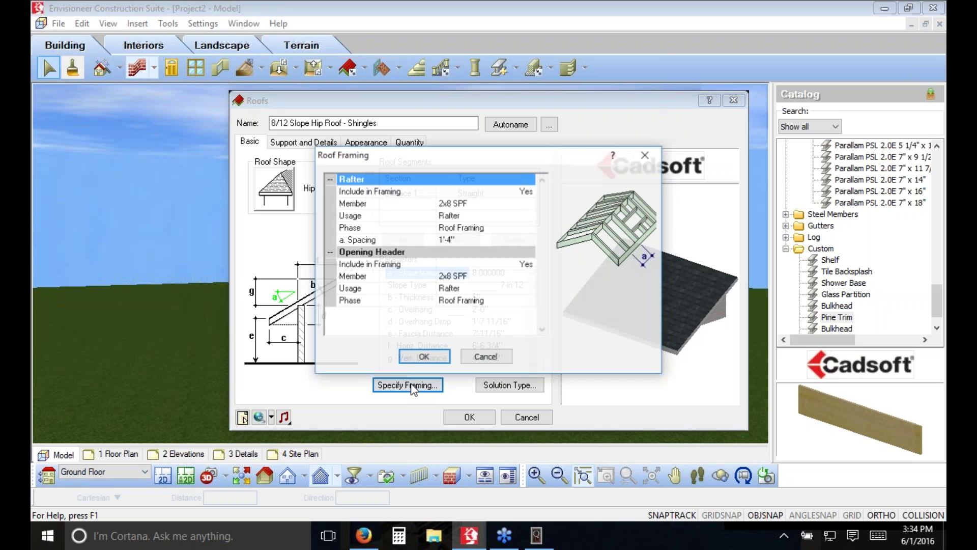
{"action": "key", "text": "Down"}
{"action": "key", "text": "Down"}
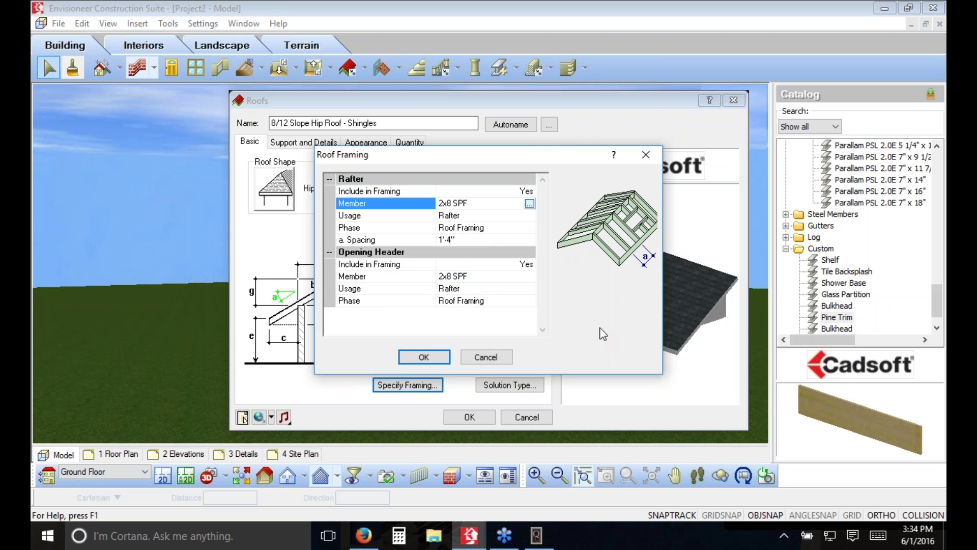
{"action": "left_click", "coordinate": [474, 216]}
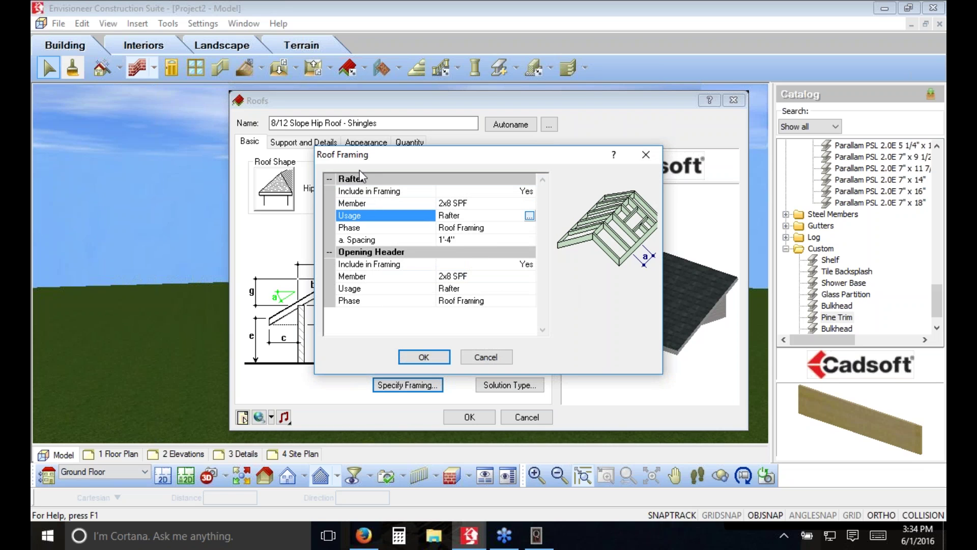
{"action": "left_click", "coordinate": [469, 244]}
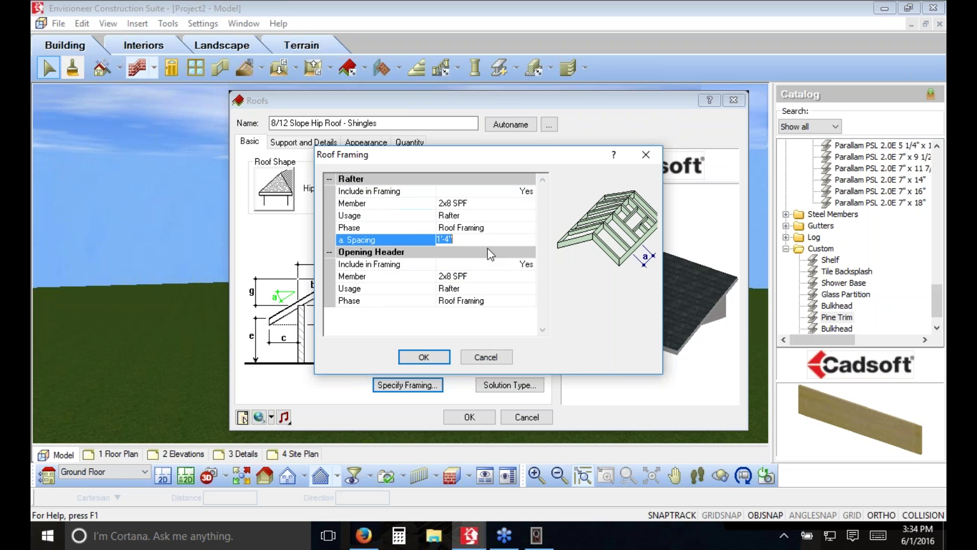
{"action": "key", "text": "Up"}
{"action": "left_click", "coordinate": [458, 238]}
{"action": "left_click", "coordinate": [486, 357]}
{"action": "left_click", "coordinate": [534, 418]}
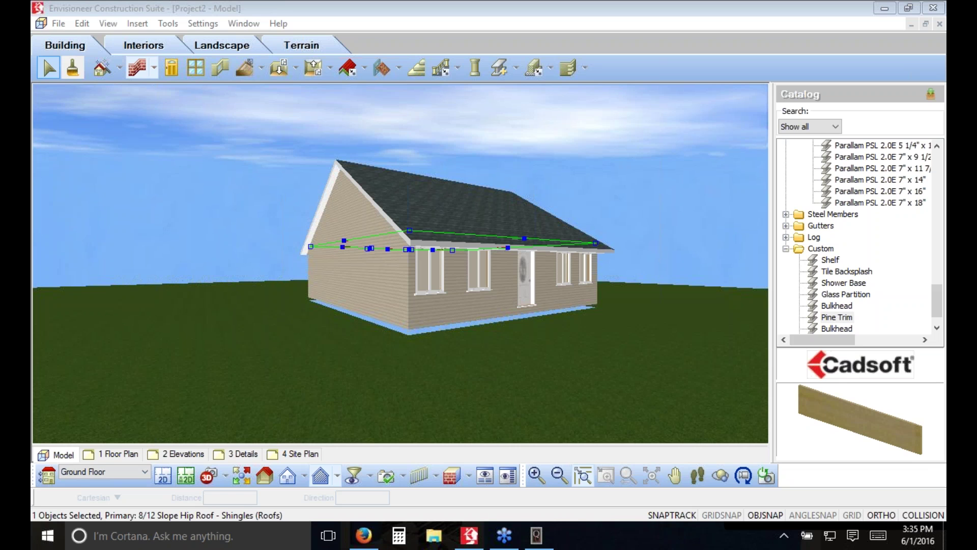
- Open the Wall Panels list and preview Ground Floor panel 1
{"action": "left_click", "coordinate": [152, 26]}
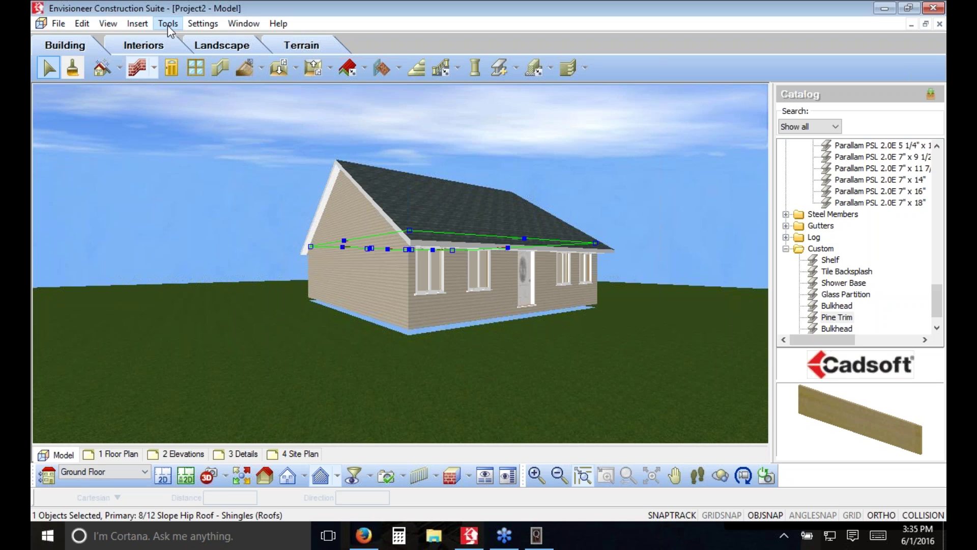
{"action": "left_click", "coordinate": [167, 24]}
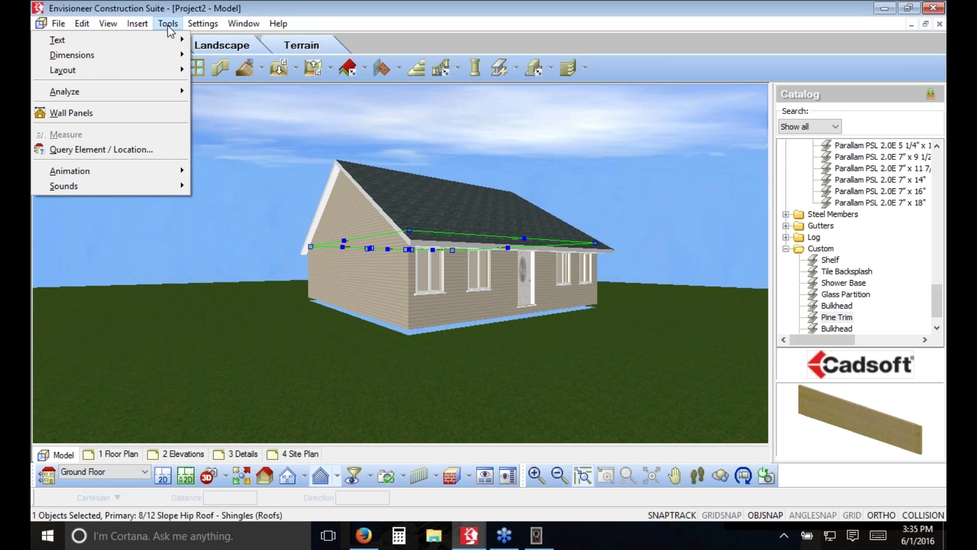
{"action": "left_click", "coordinate": [156, 117]}
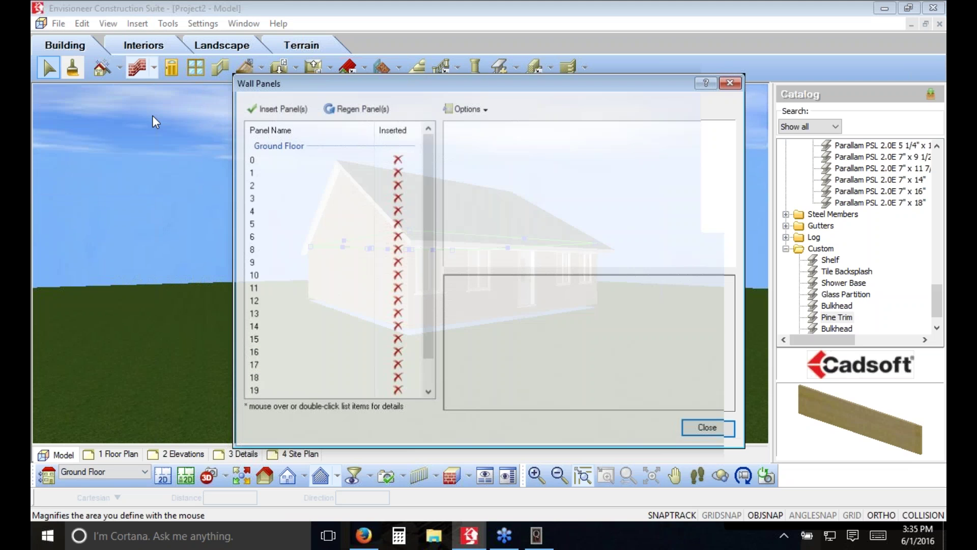
{"action": "left_click", "coordinate": [287, 173]}
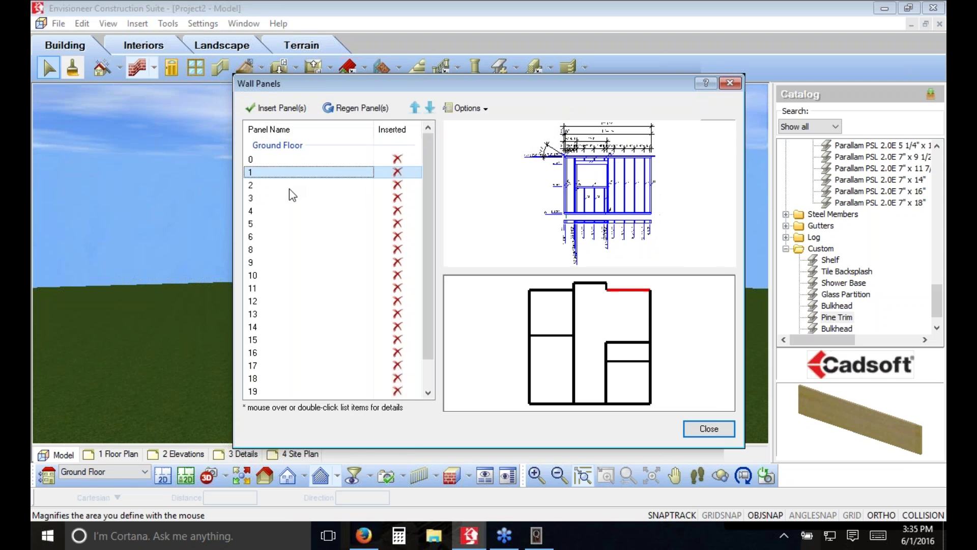
- Preview Ground Floor wall panels 2 and 5, insert panel 5 as a sheet, and close the panel list
{"action": "left_click", "coordinate": [305, 185]}
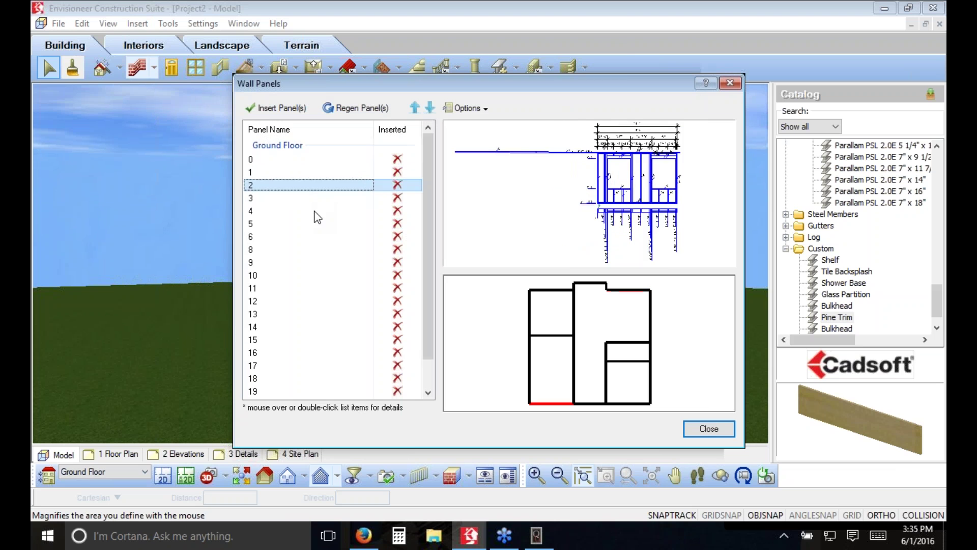
{"action": "left_click", "coordinate": [305, 225]}
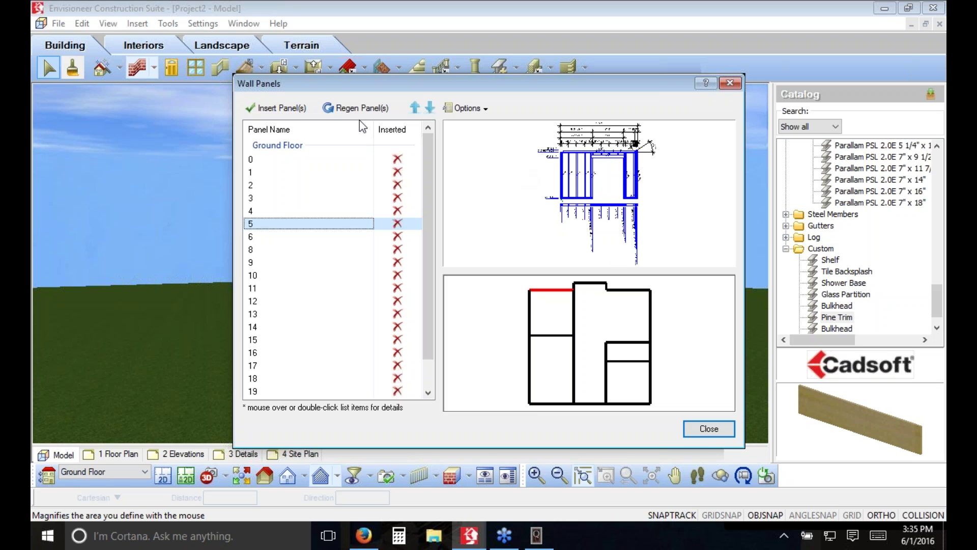
{"action": "left_click", "coordinate": [282, 109]}
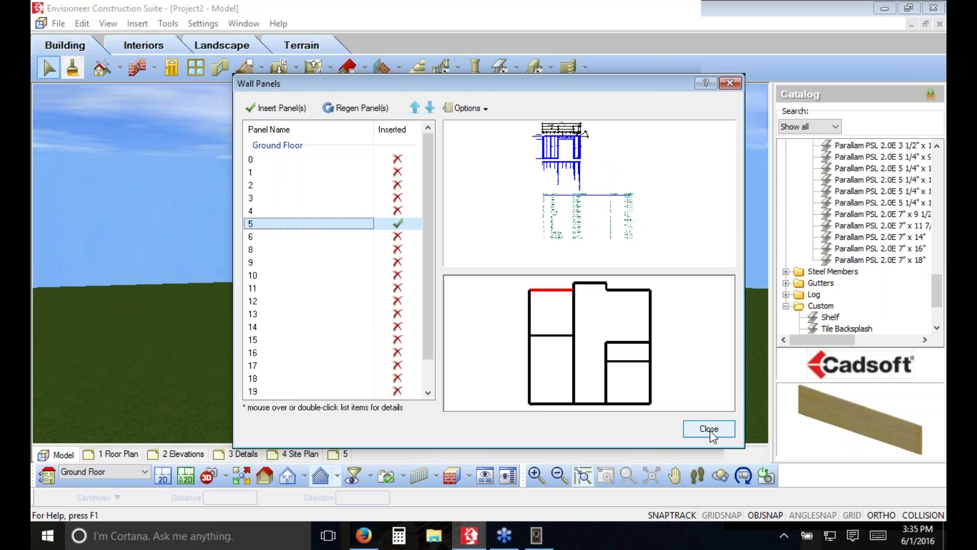
{"action": "left_click", "coordinate": [709, 429]}
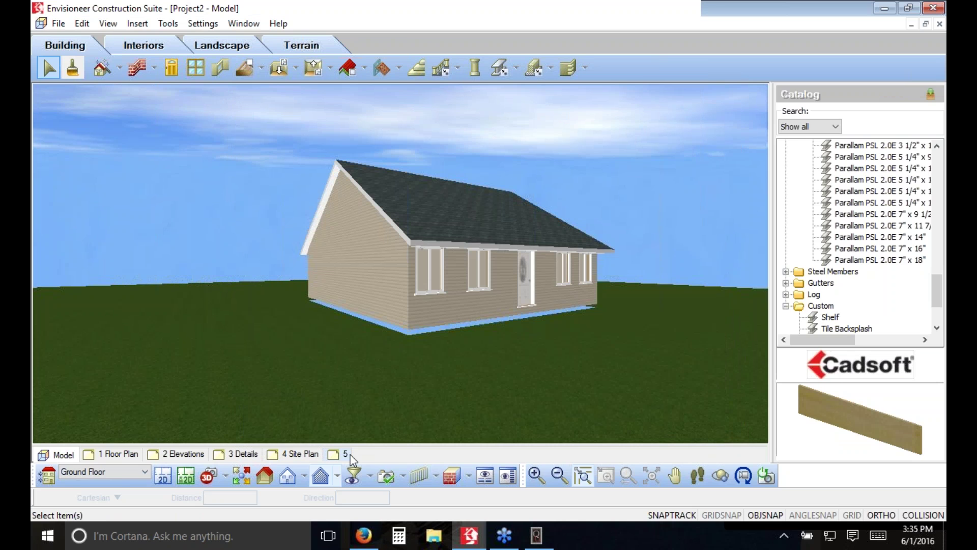
- Open the panel 5 sheet and examine its framing elevation, stud tags and layout dimensions
{"action": "left_click", "coordinate": [346, 454]}
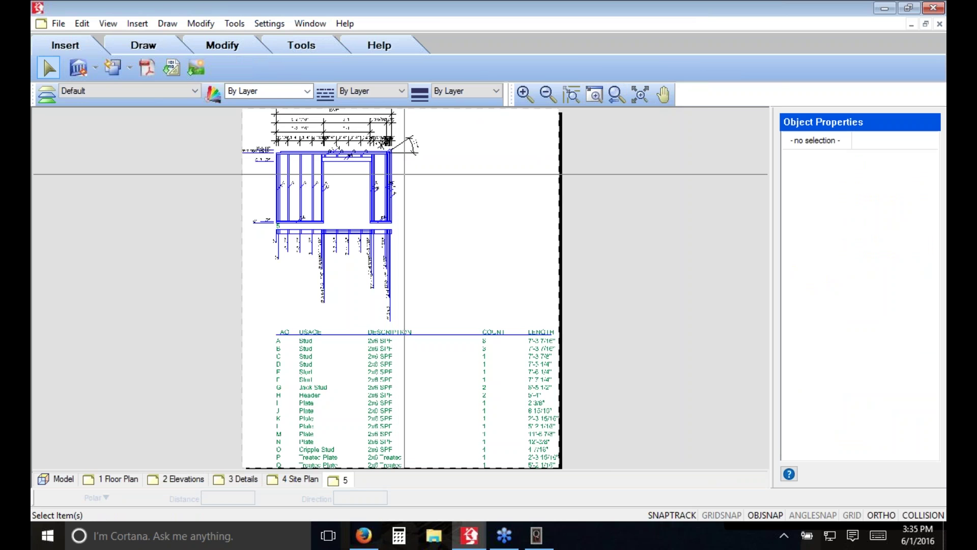
{"action": "scroll", "coordinate": [319, 195], "scroll_direction": "up", "scroll_amount": 5}
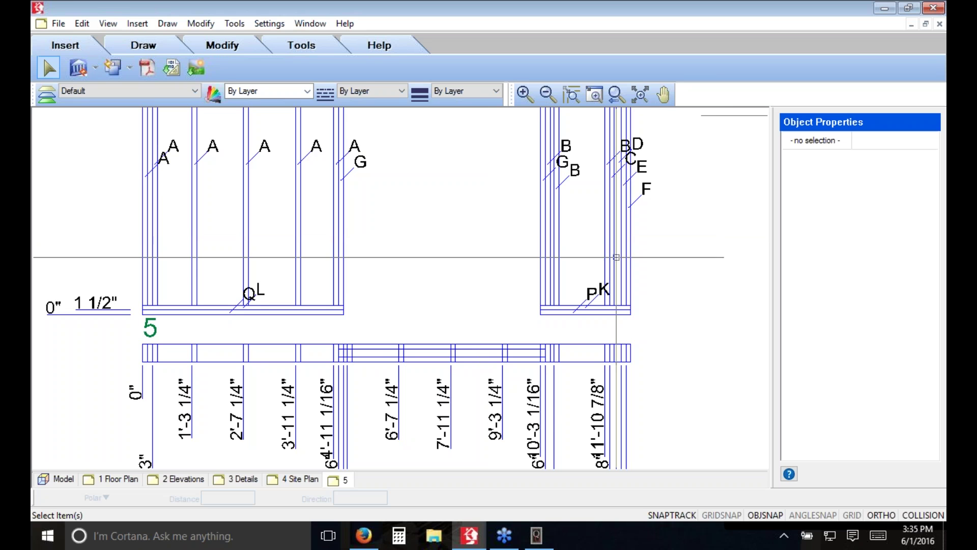
{"action": "mouse_move", "coordinate": [444, 341]}
{"action": "middle_mouse_down"}
{"action": "mouse_move", "coordinate": [401, 332]}
{"action": "mouse_move", "coordinate": [436, 218]}
{"action": "mouse_move", "coordinate": [387, 352]}
{"action": "mouse_move", "coordinate": [339, 240]}
{"action": "middle_mouse_up"}
{"action": "right_click", "coordinate": [338, 240]}
{"action": "left_click", "coordinate": [357, 247]}
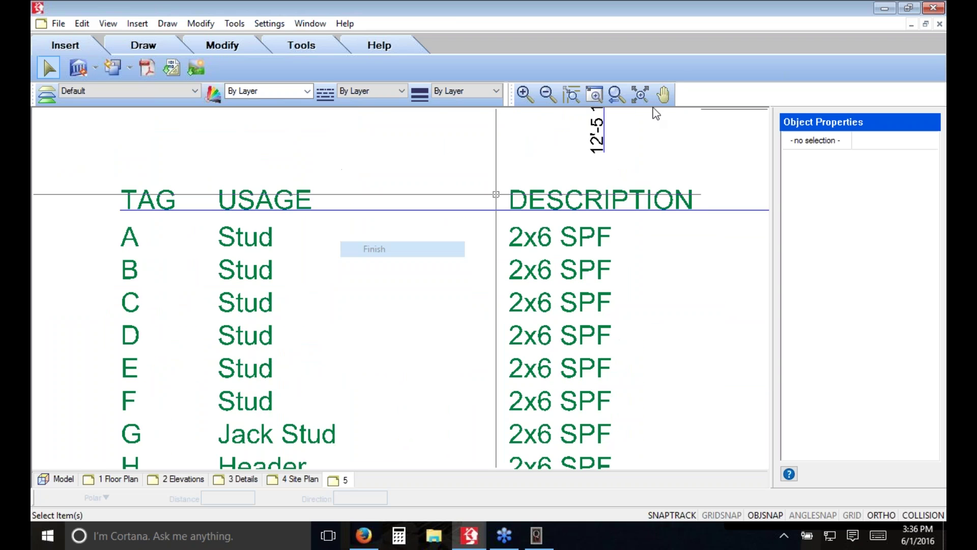
- Review the panel's full member table, including tag, usage, description, count and length
{"action": "left_click", "coordinate": [549, 97]}
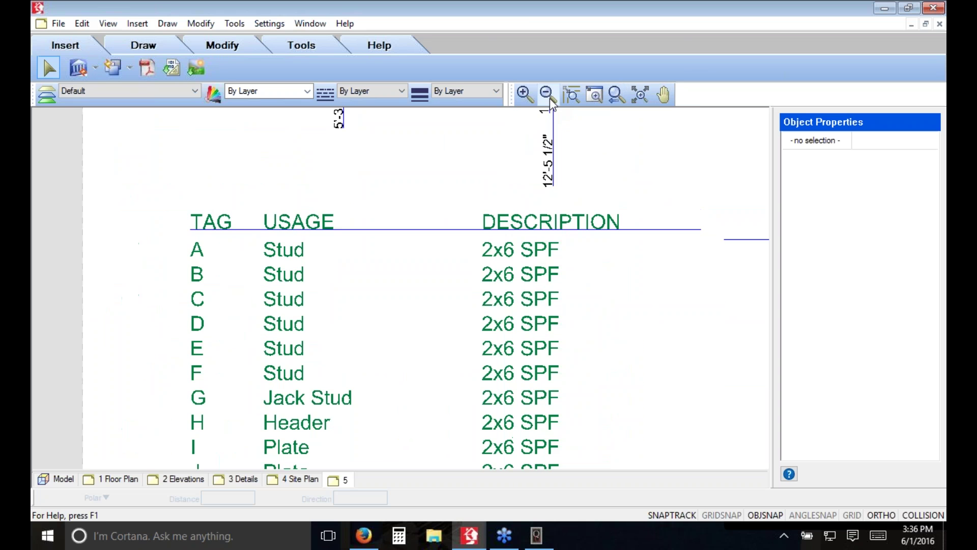
{"action": "left_click", "coordinate": [549, 97]}
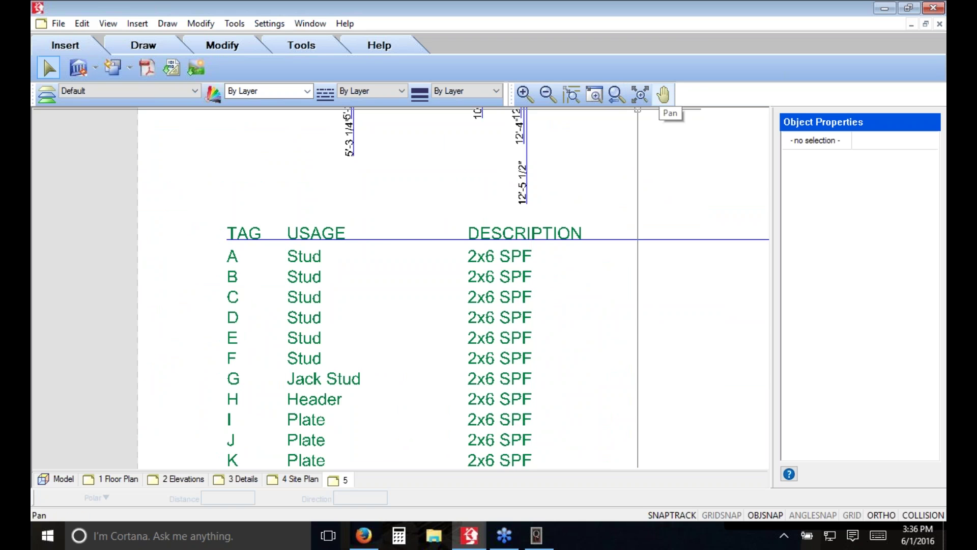
{"action": "left_click", "coordinate": [663, 94]}
{"action": "mouse_move", "coordinate": [567, 346]}
{"action": "left_mouse_down"}
{"action": "mouse_move", "coordinate": [571, 305]}
{"action": "mouse_move", "coordinate": [480, 285]}
{"action": "mouse_move", "coordinate": [452, 315]}
{"action": "mouse_move", "coordinate": [452, 294]}
{"action": "left_mouse_up"}
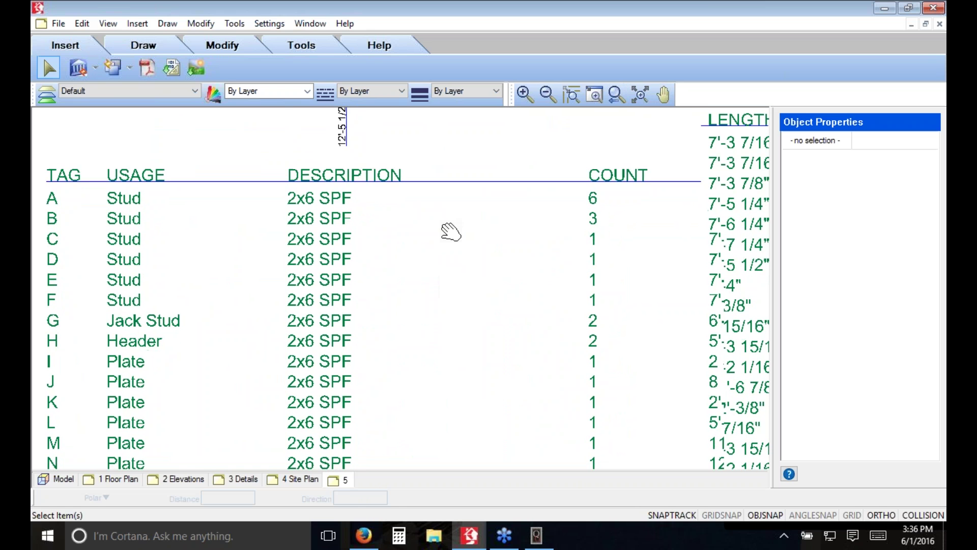
{"action": "left_click", "coordinate": [548, 95]}
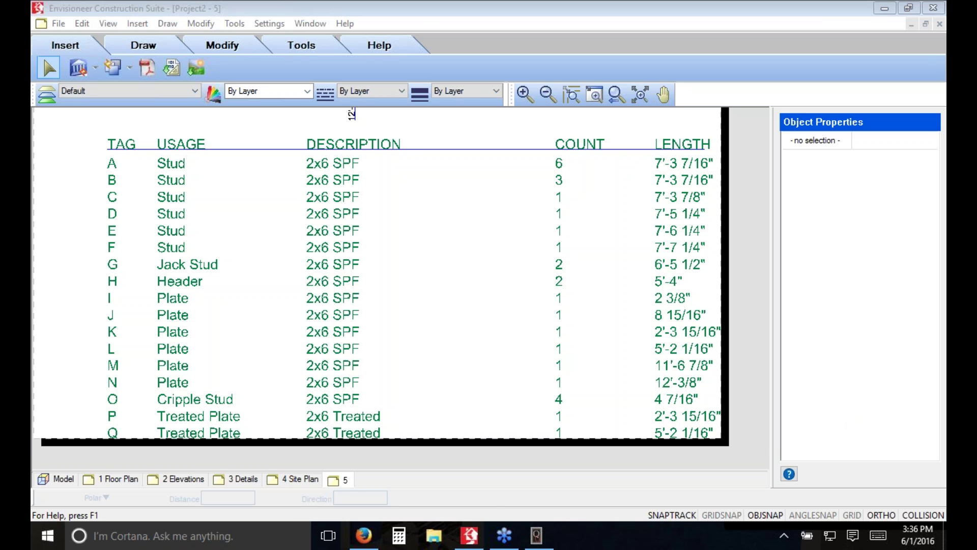
- Switch to Quote Generator, review the actions available for the 2x10x16 SPF rim joist item, and dismiss them without changes
{"action": "left_click", "coordinate": [536, 536]}
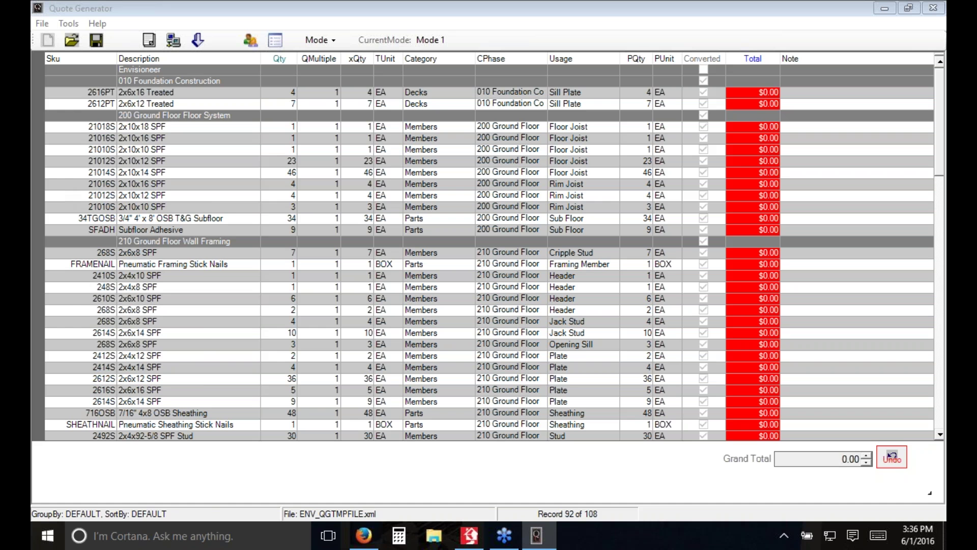
{"action": "left_click", "coordinate": [37, 183]}
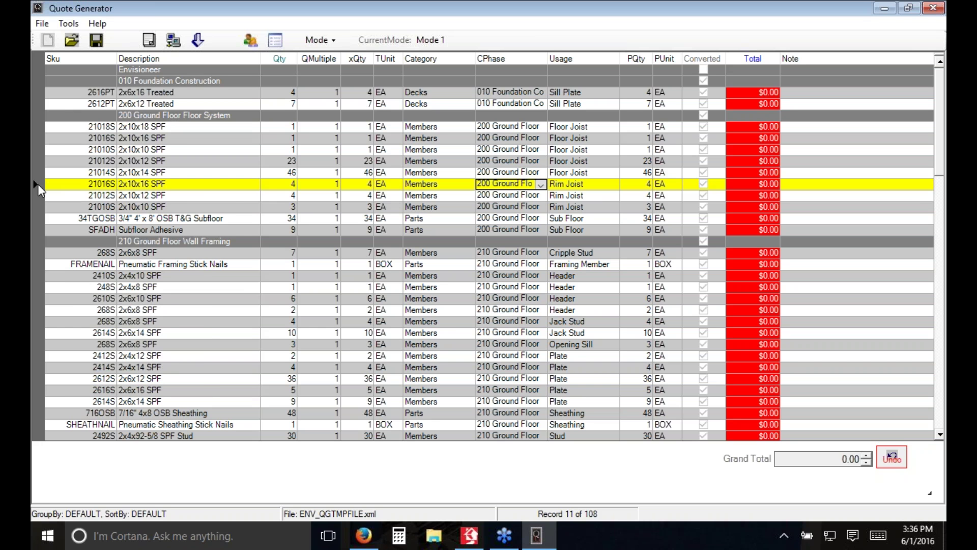
{"action": "right_click", "coordinate": [38, 184]}
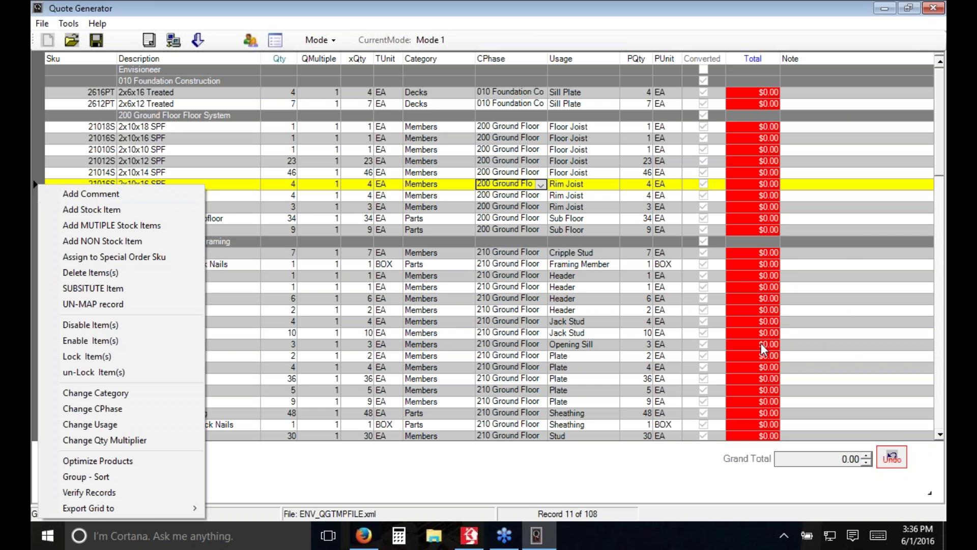
{"action": "left_click", "coordinate": [761, 324]}
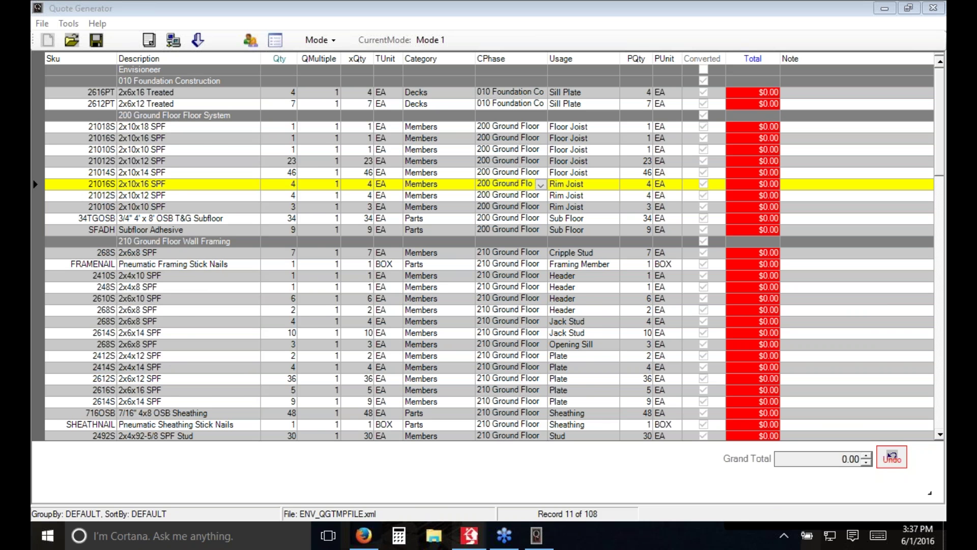
- Switch back to Envisioneer, check the 1 Floor Plan sheet, and show the model's ground floor in 2D
{"action": "left_click", "coordinate": [469, 535]}
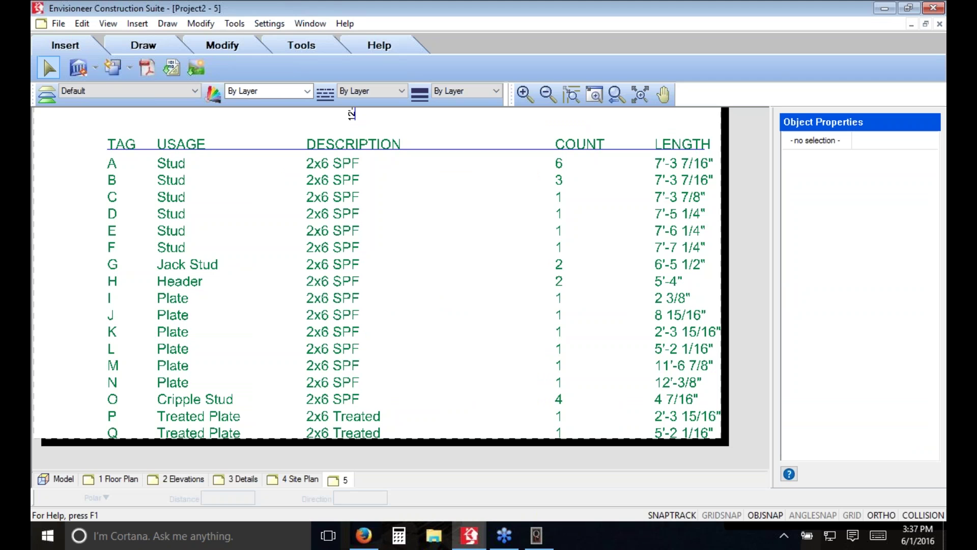
{"action": "left_click", "coordinate": [119, 480]}
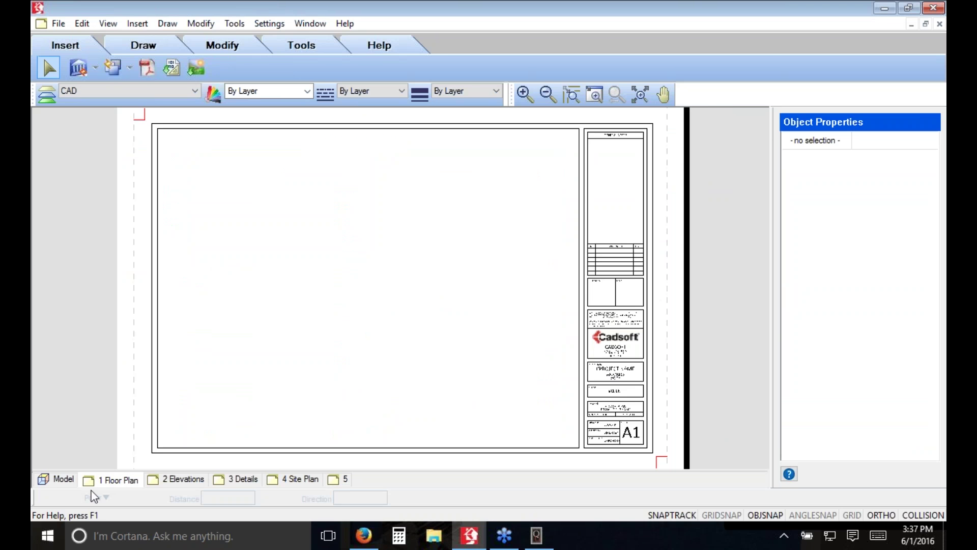
{"action": "left_click", "coordinate": [64, 482]}
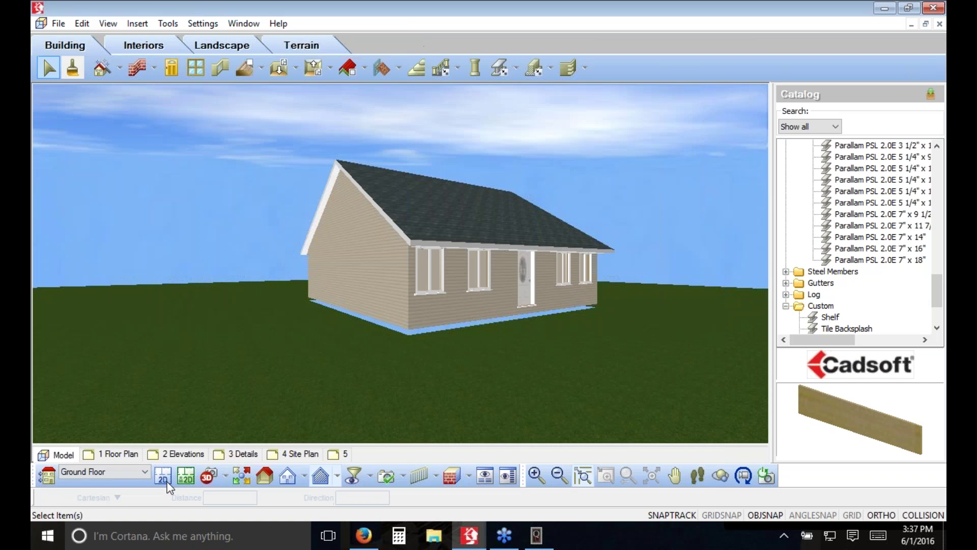
{"action": "left_click", "coordinate": [167, 481]}
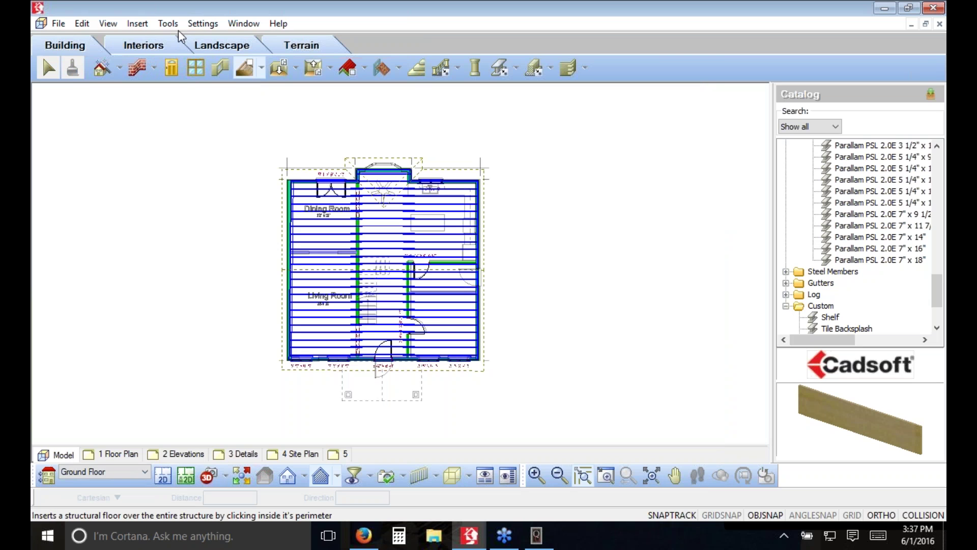
- Open the member schedule and set the content of its Size column to Actual Length in the schedule setup
{"action": "left_click", "coordinate": [168, 27]}
{"action": "mouse_move", "coordinate": [162, 93]}
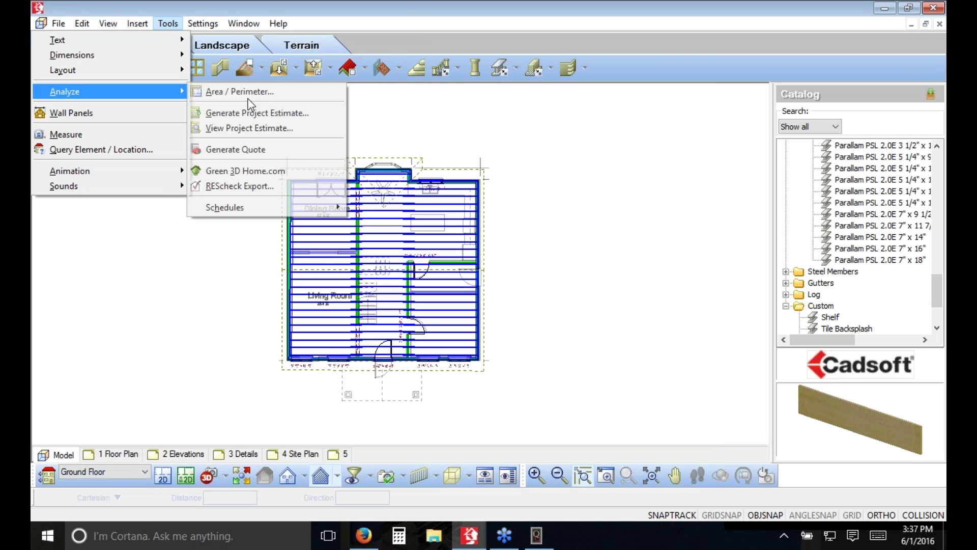
{"action": "mouse_move", "coordinate": [285, 207]}
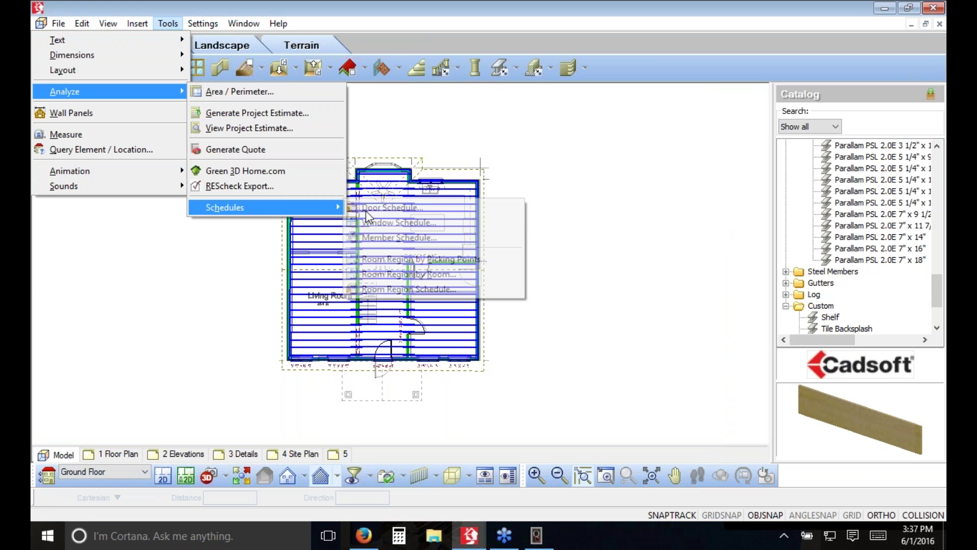
{"action": "left_click", "coordinate": [402, 238]}
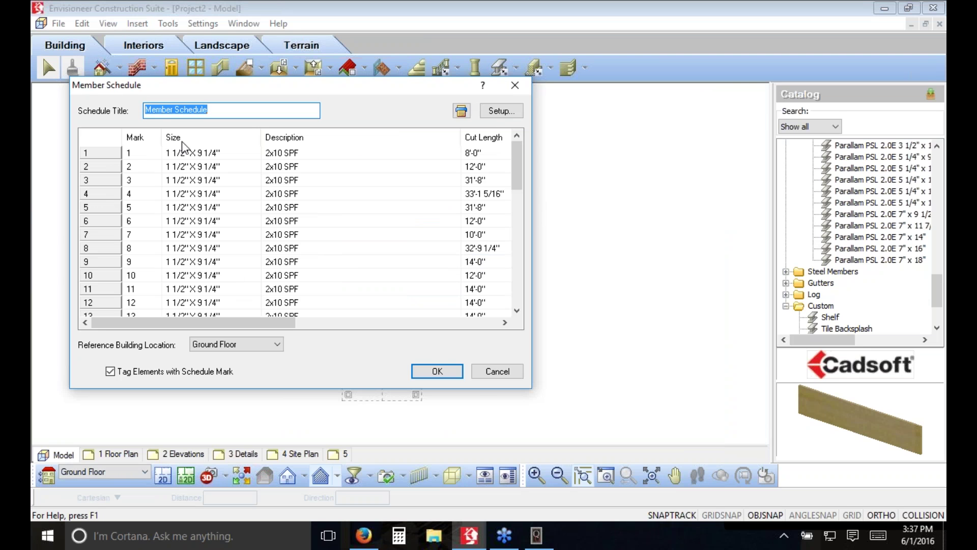
{"action": "left_click", "coordinate": [512, 111]}
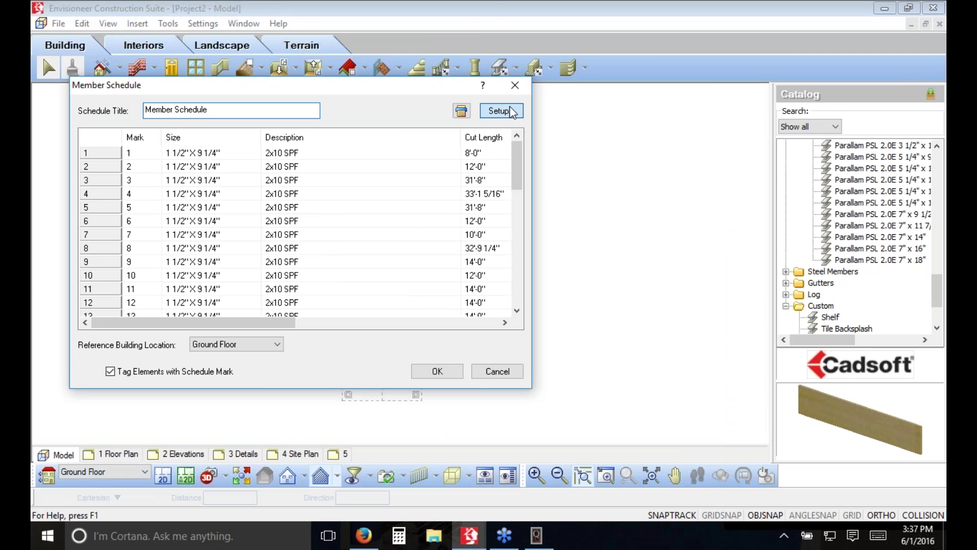
{"action": "left_click", "coordinate": [234, 90]}
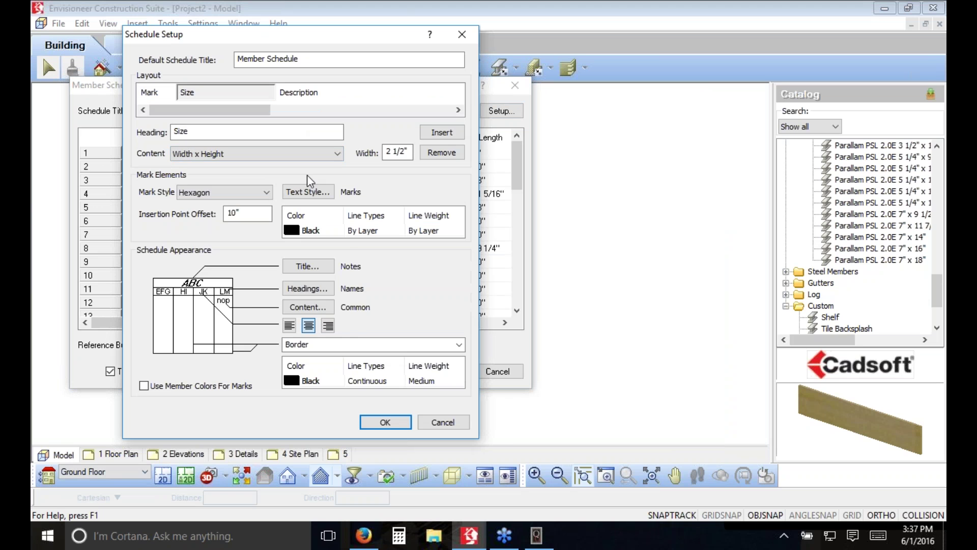
{"action": "left_click", "coordinate": [334, 153]}
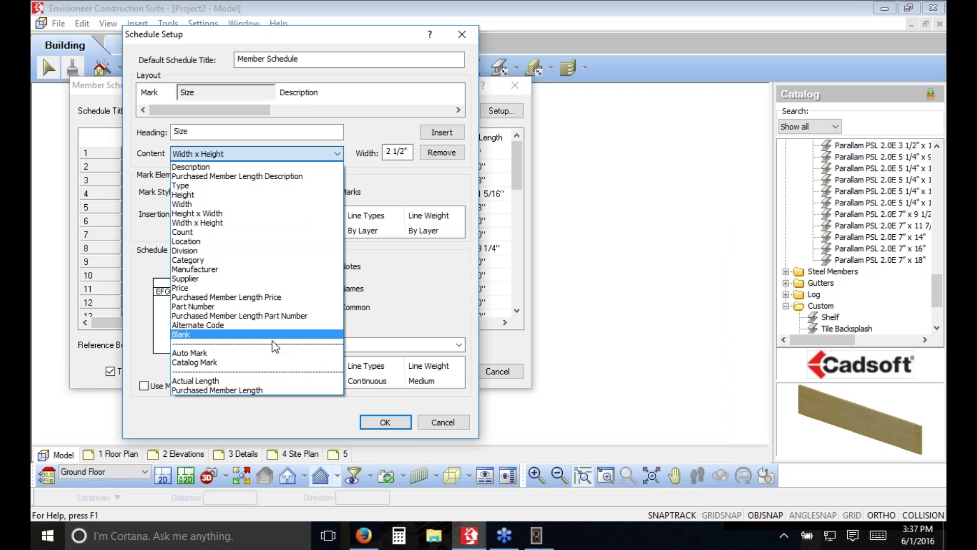
{"action": "left_click", "coordinate": [273, 380]}
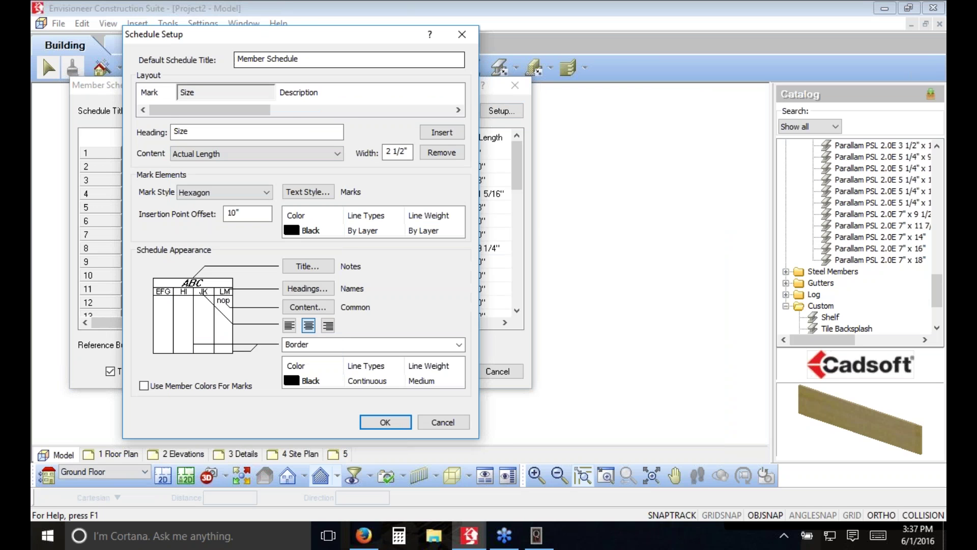
{"action": "left_click_drag", "start_coordinate": [213, 110], "coordinate": [337, 115]}
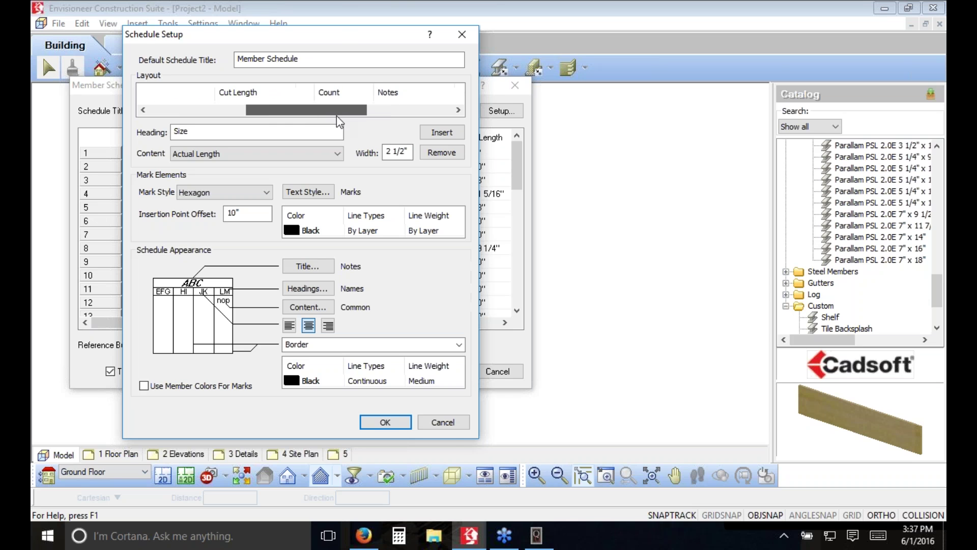
{"action": "left_click", "coordinate": [385, 422]}
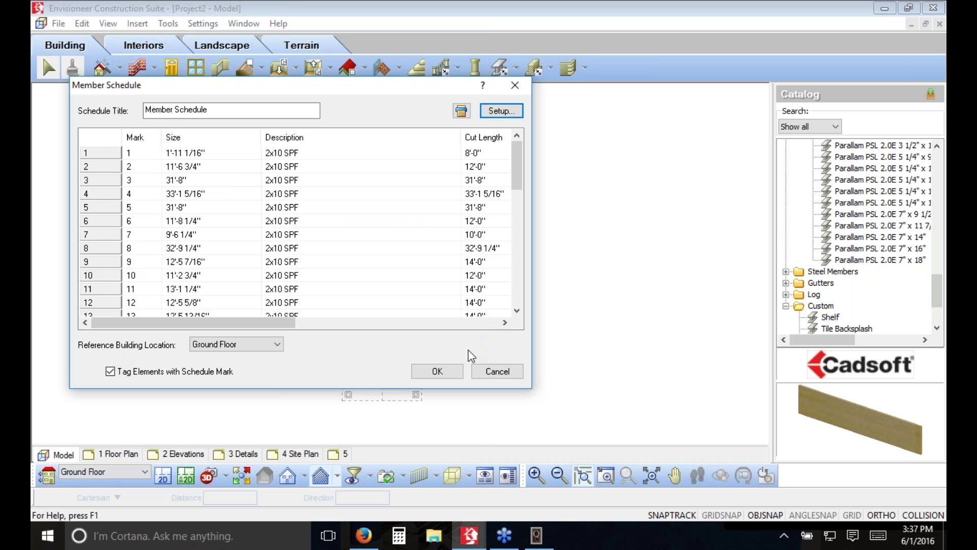
- Leave the member schedule without inserting it, and show the house in 3D from its front-left corner
{"action": "left_click", "coordinate": [936, 303]}
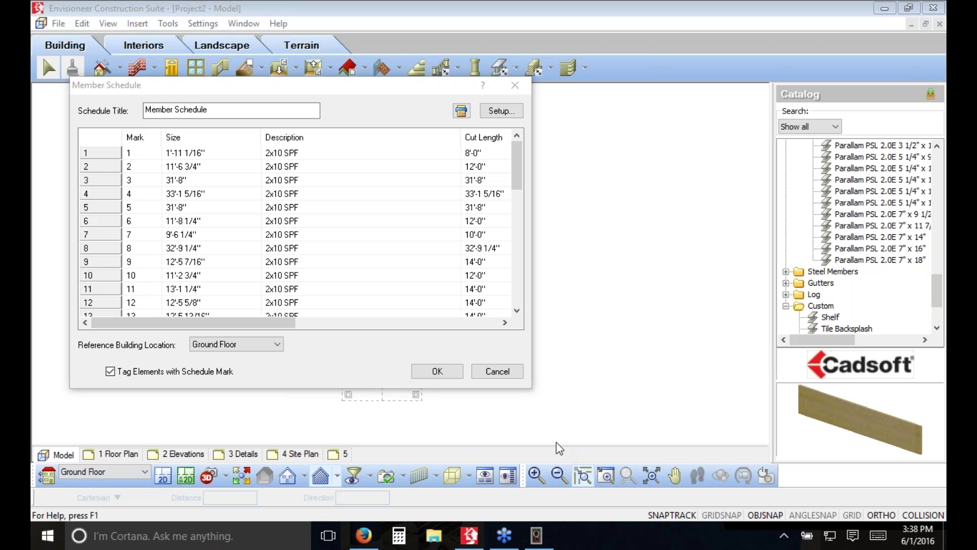
{"action": "left_click", "coordinate": [514, 375]}
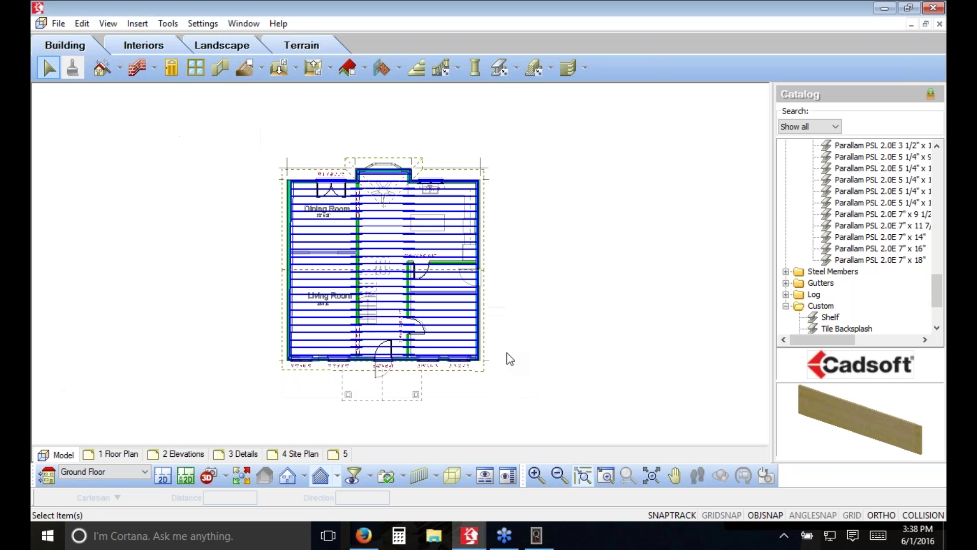
{"action": "left_click", "coordinate": [208, 476]}
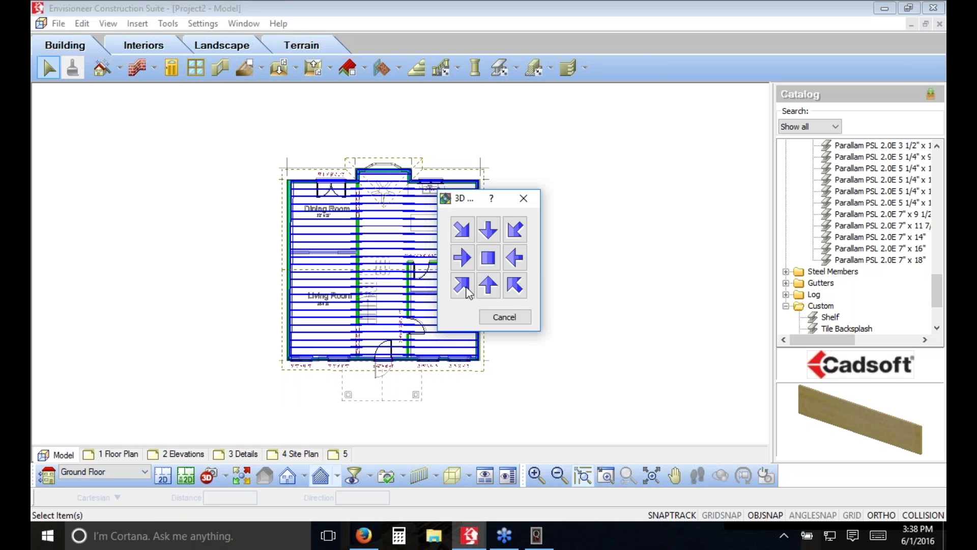
{"action": "left_click", "coordinate": [468, 293]}
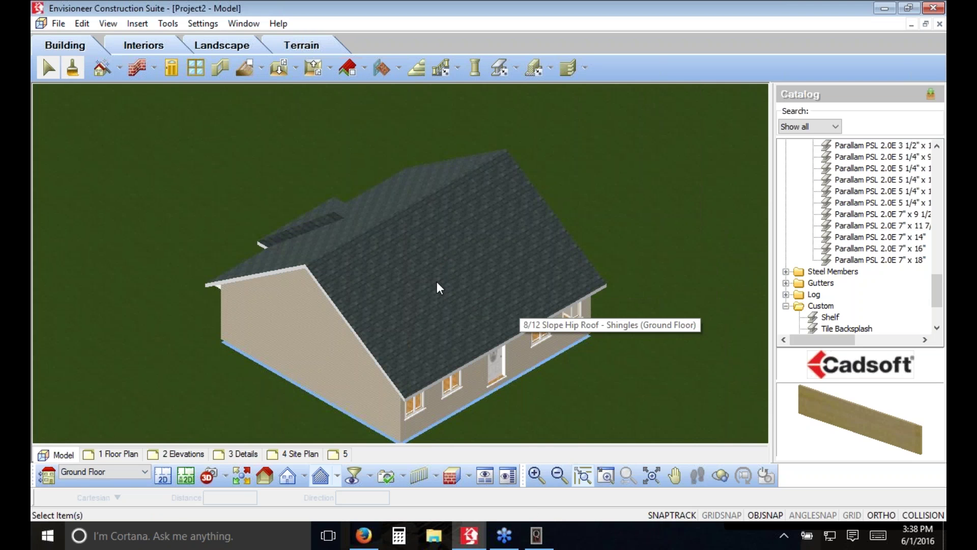
- Switch to Quote Generator and display the item actions for the highlighted rim joist again
{"action": "left_click", "coordinate": [536, 535]}
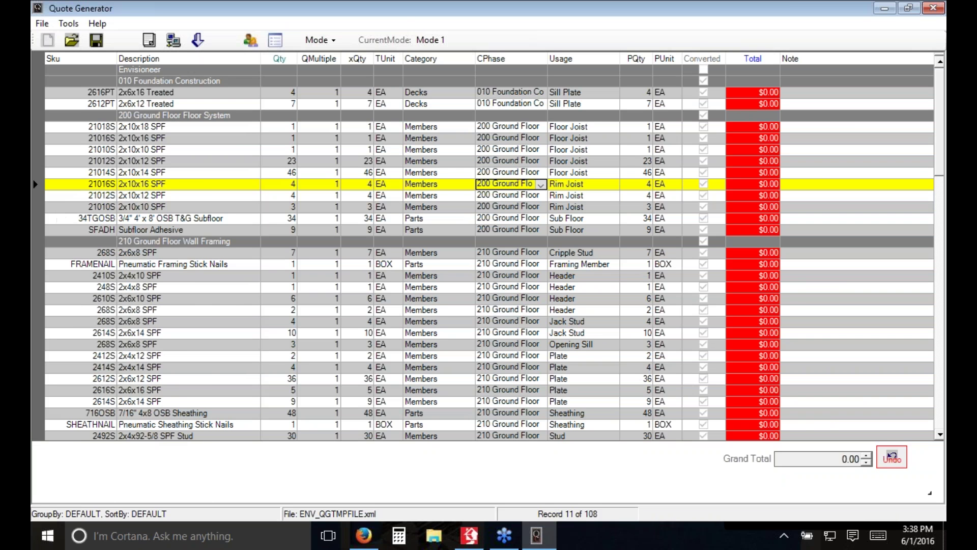
{"action": "right_click", "coordinate": [43, 196]}
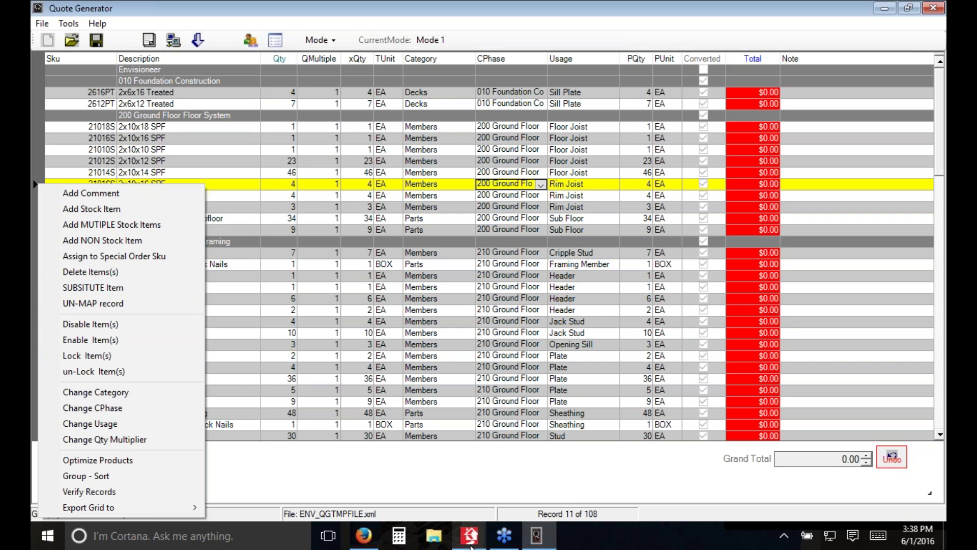
{"action": "mouse_move", "coordinate": [471, 547]}
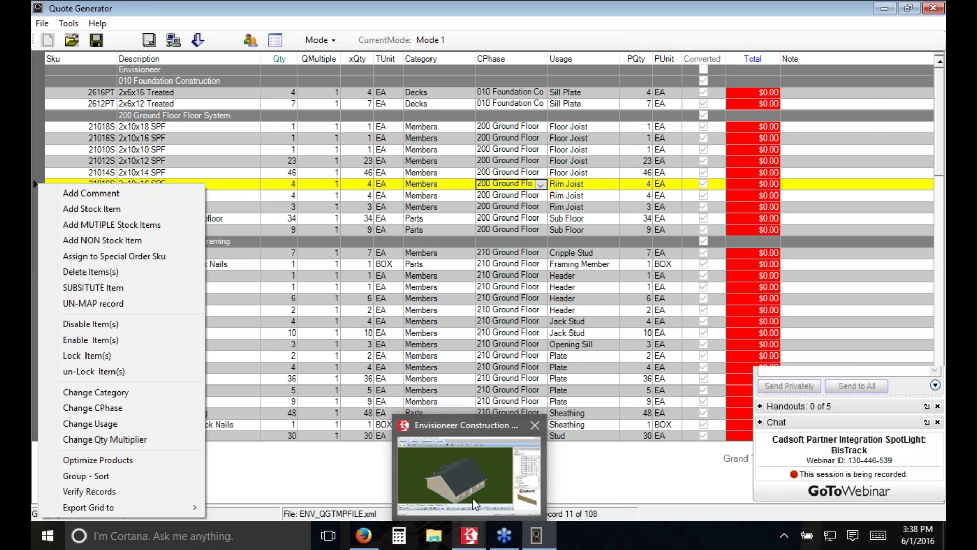
- Switch to Envisioneer, examine the quantity properties of the front entry door, and leave them unchanged
{"action": "mouse_move", "coordinate": [474, 500]}
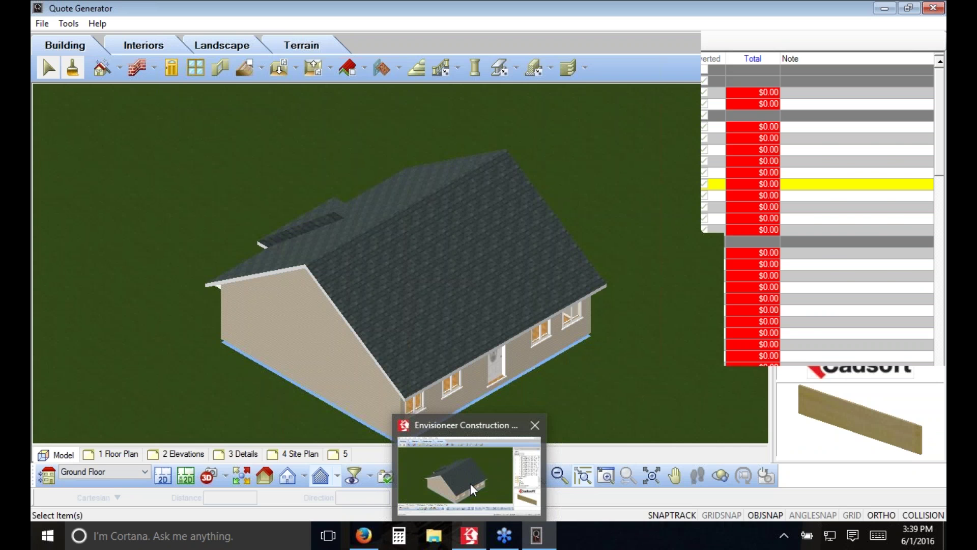
{"action": "left_click", "coordinate": [465, 423]}
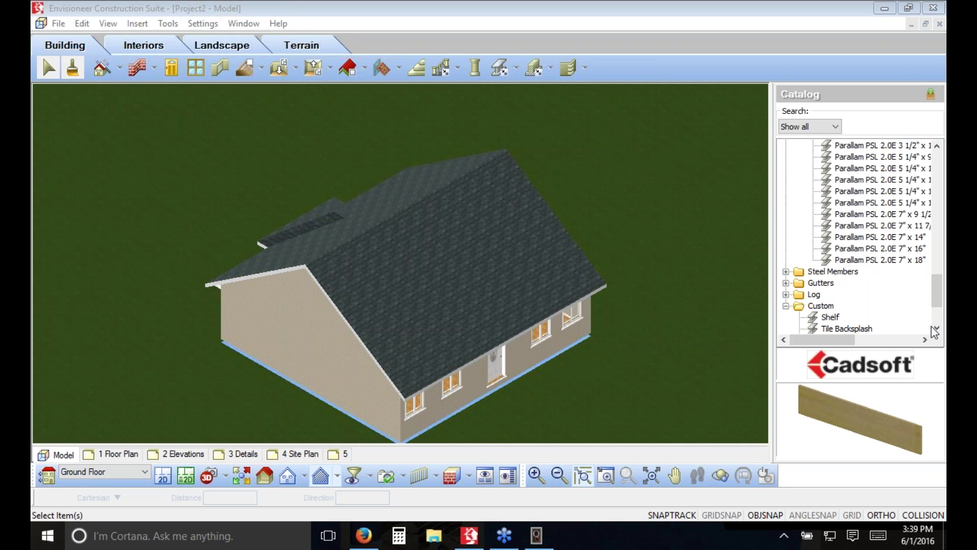
{"action": "double_click", "coordinate": [499, 365]}
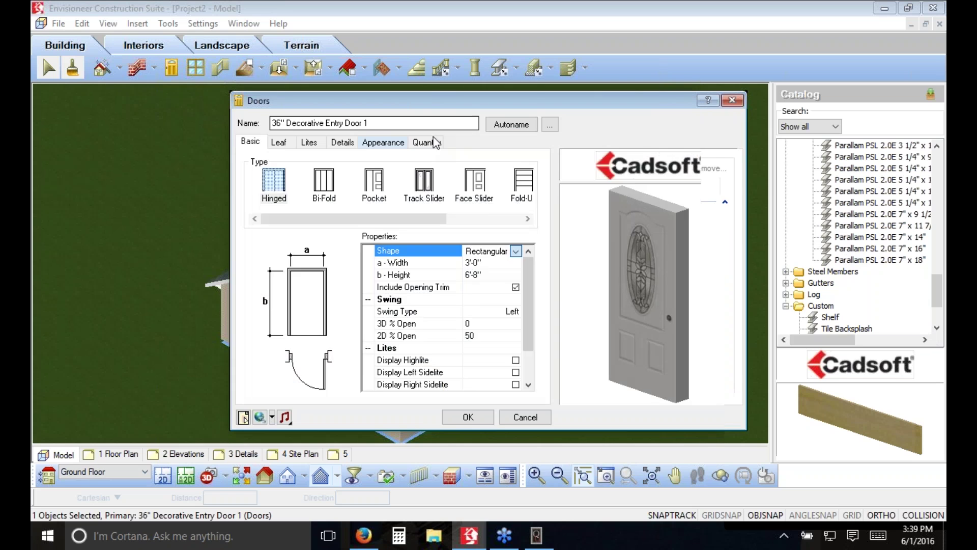
{"action": "left_click", "coordinate": [426, 141]}
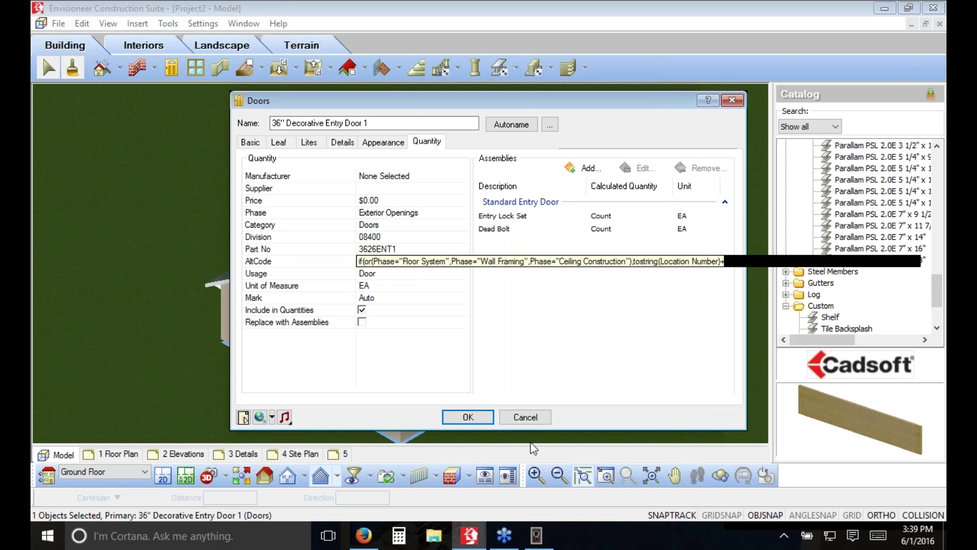
{"action": "left_click", "coordinate": [536, 417]}
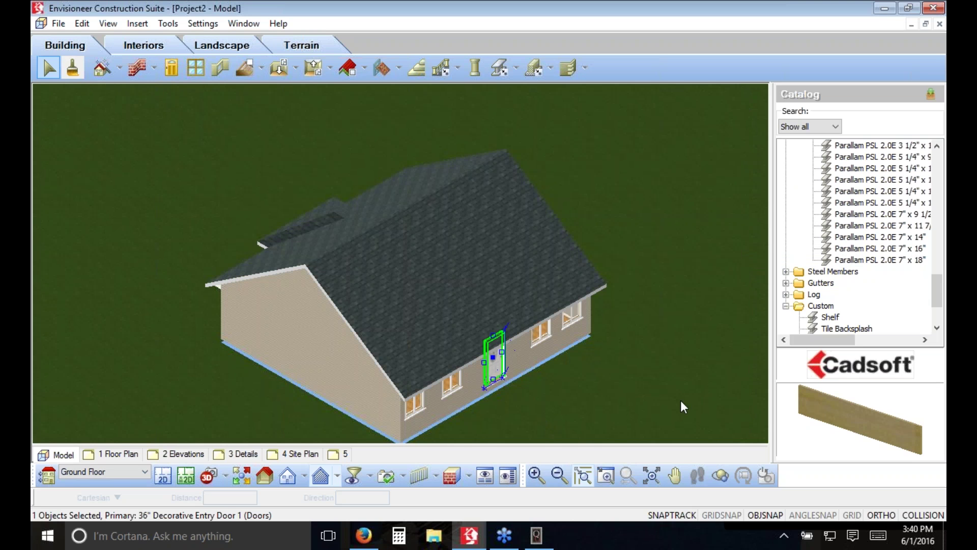
{"action": "left_click", "coordinate": [936, 298]}
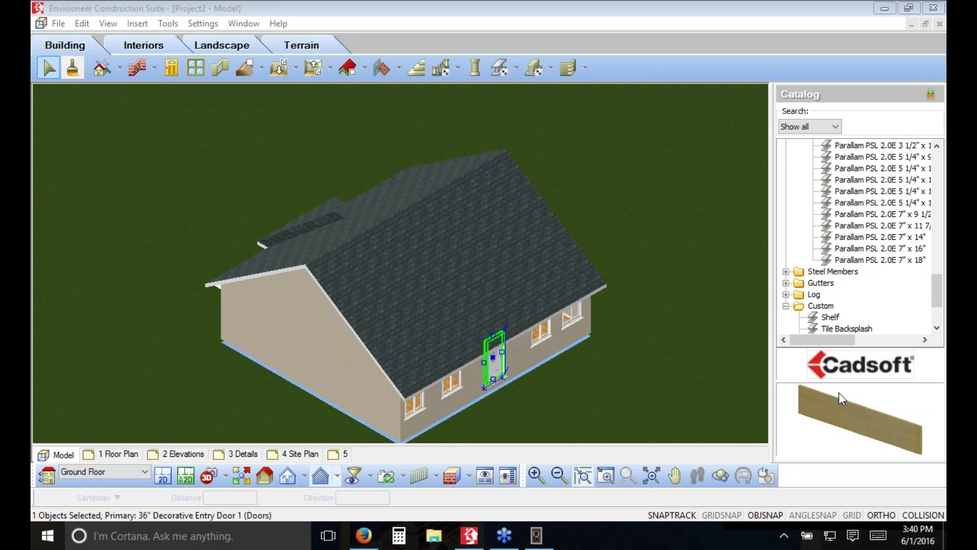
{"action": "left_click", "coordinate": [156, 224]}
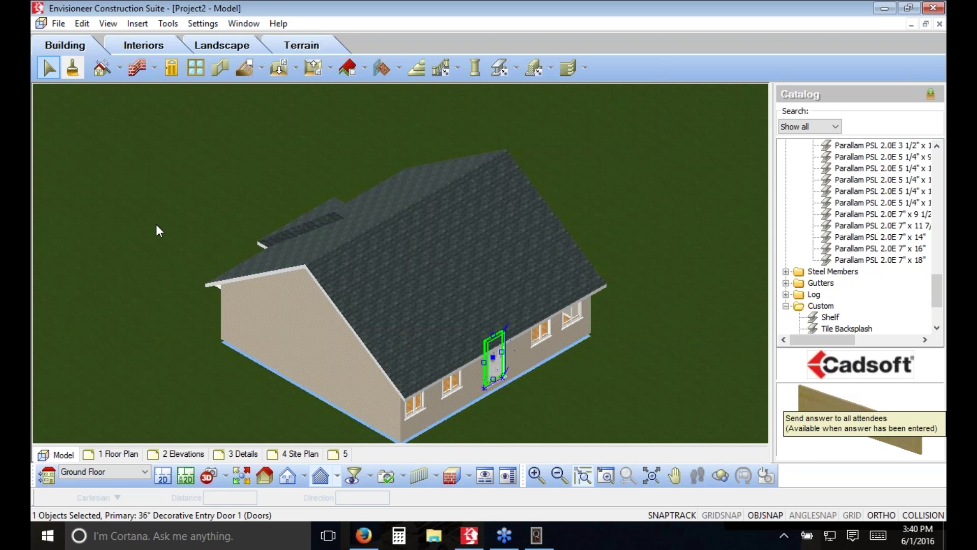
- Deselect the door and open the quantity properties of the house's 8/12 Slope Hip Roof - Shingles
{"action": "left_click", "coordinate": [49, 71]}
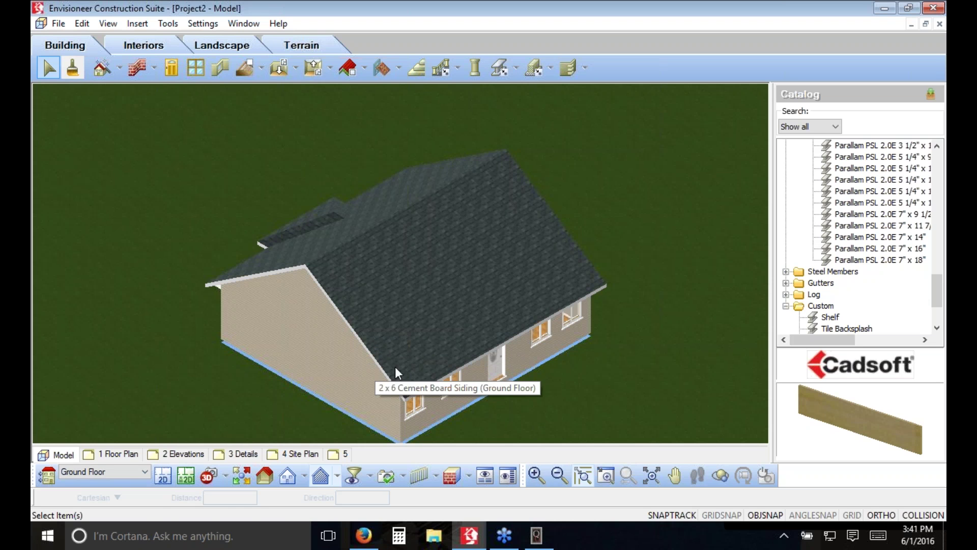
{"action": "left_click", "coordinate": [413, 326]}
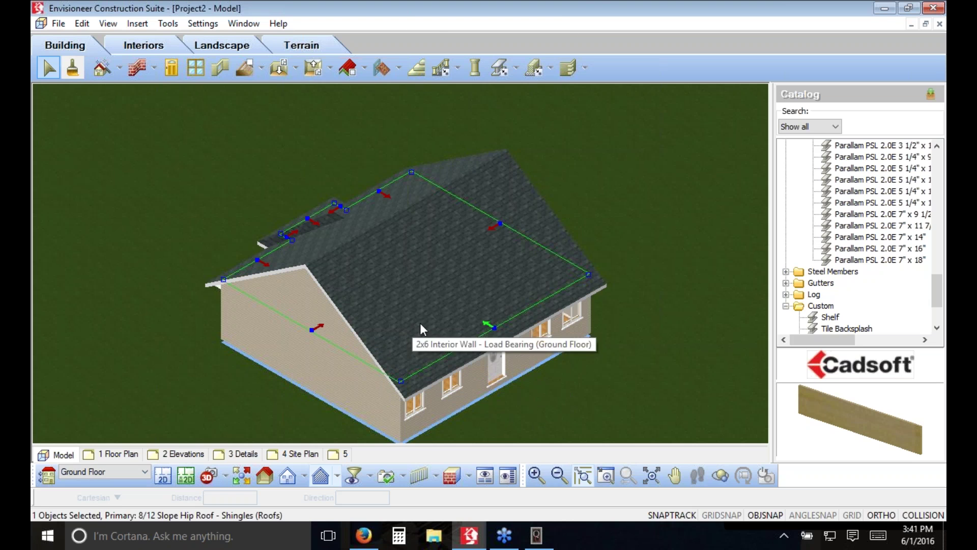
{"action": "right_click", "coordinate": [420, 323]}
{"action": "left_click", "coordinate": [459, 64]}
{"action": "left_click", "coordinate": [408, 142]}
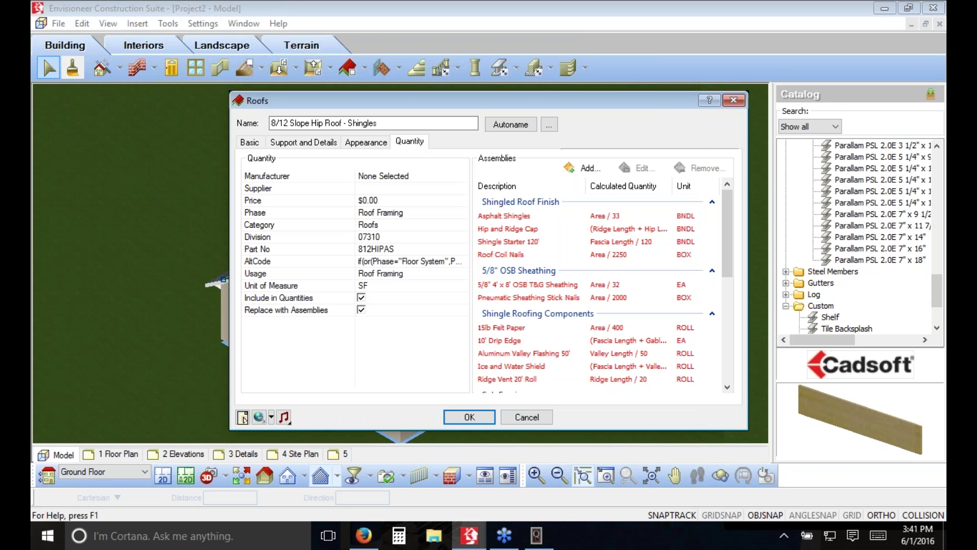
- Go through the hip roof's quantity fields from Phase to Usage
{"action": "left_click", "coordinate": [375, 213]}
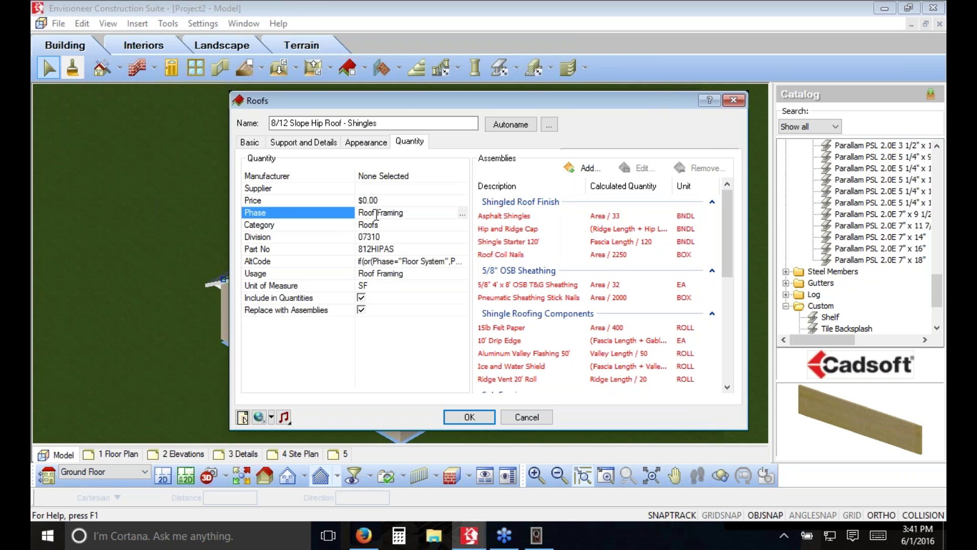
{"action": "key", "text": "Down"}
{"action": "key", "text": "Down"}
{"action": "key", "text": "Down"}
{"action": "key", "text": "Down"}
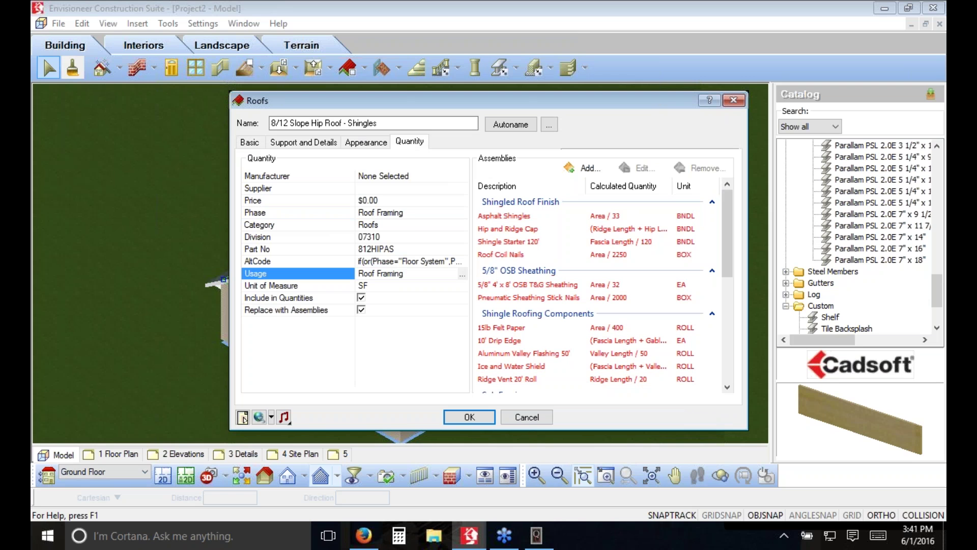
{"action": "left_click", "coordinate": [403, 214]}
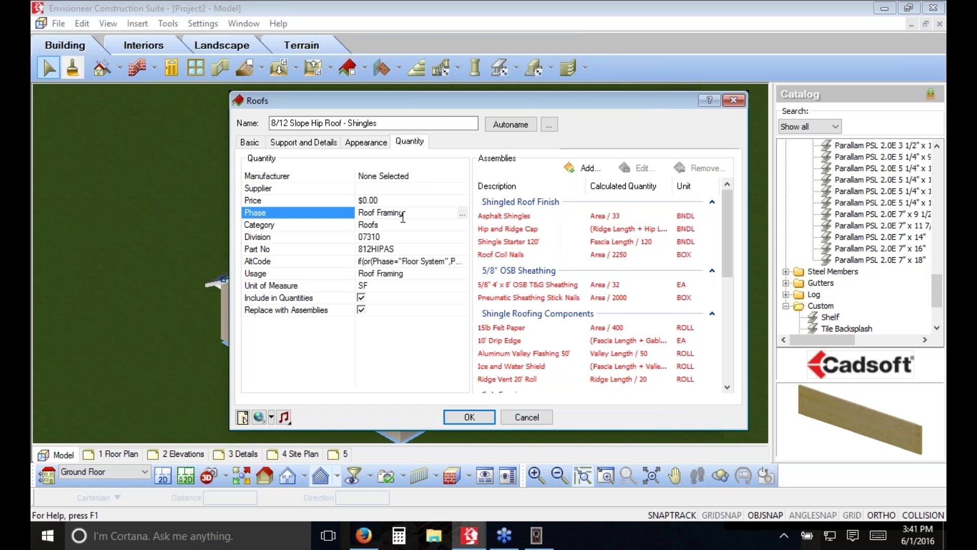
- Display the roof's phase list, view the properties of the Floor System phase, and leave the roof unchanged
{"action": "left_click", "coordinate": [462, 214]}
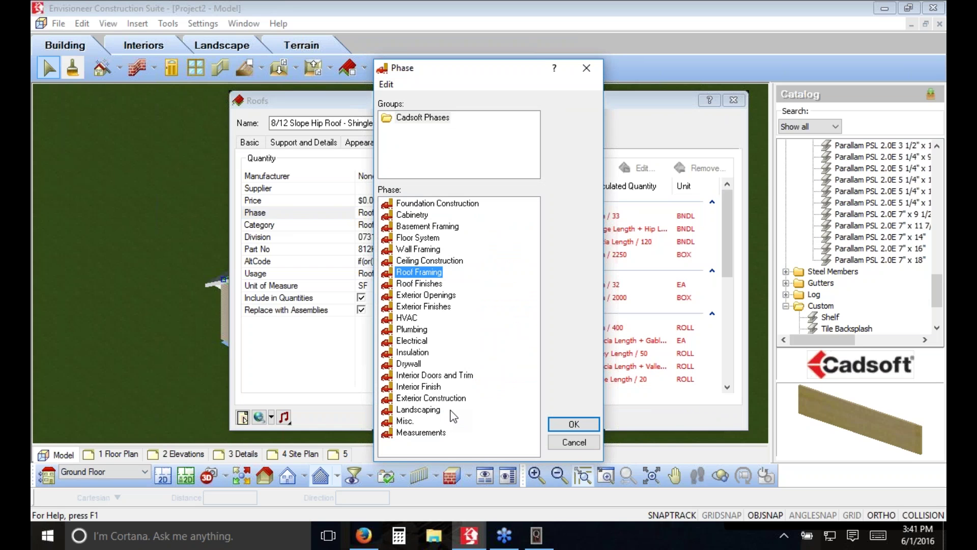
{"action": "left_click", "coordinate": [415, 238]}
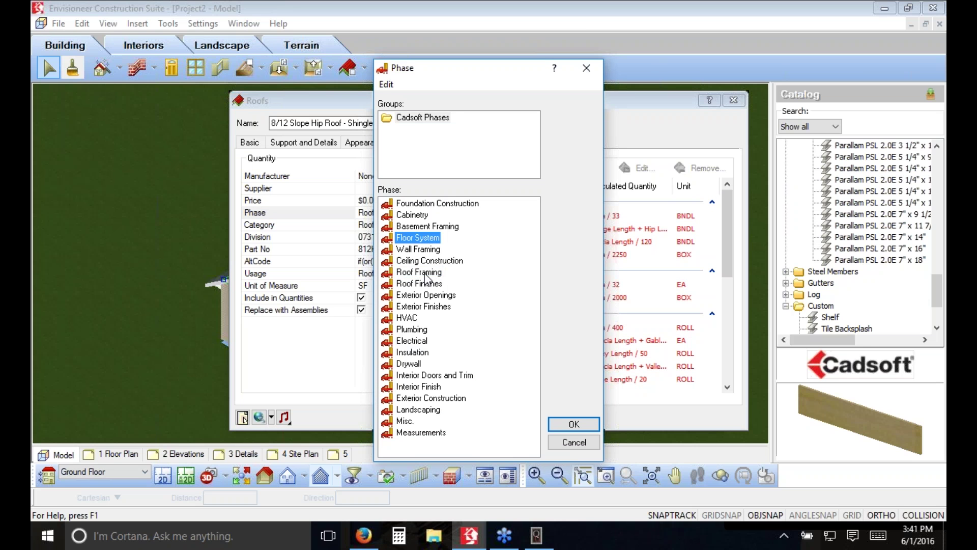
{"action": "right_click", "coordinate": [412, 243]}
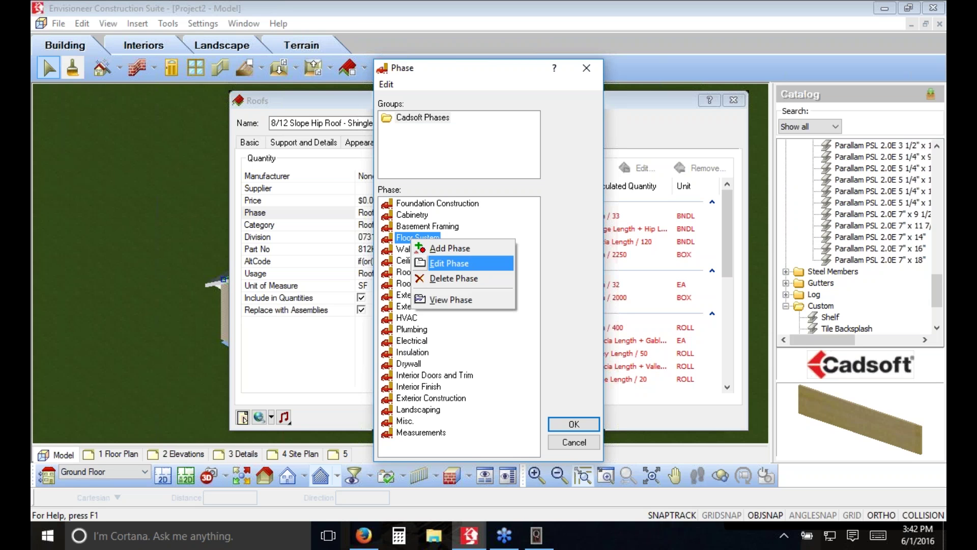
{"action": "left_click", "coordinate": [457, 264]}
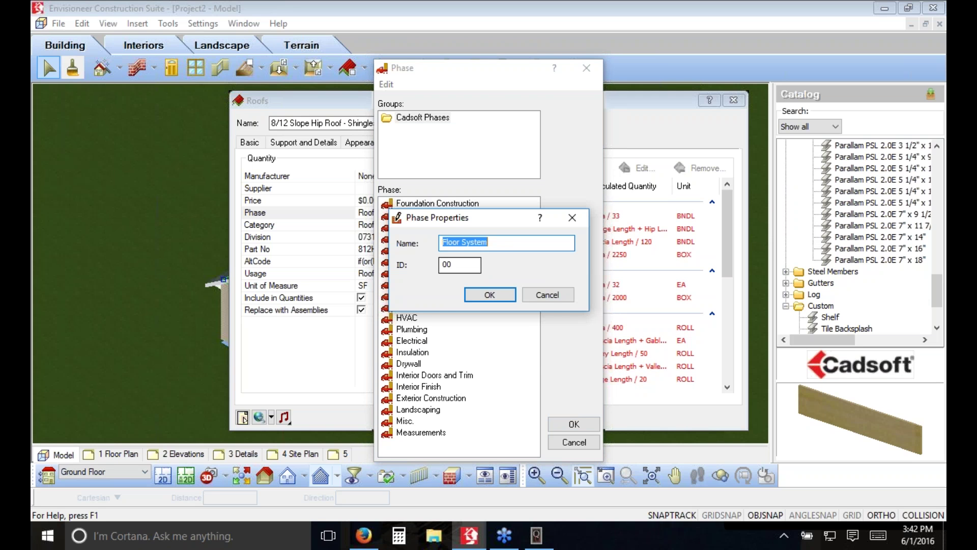
{"action": "left_click", "coordinate": [547, 295]}
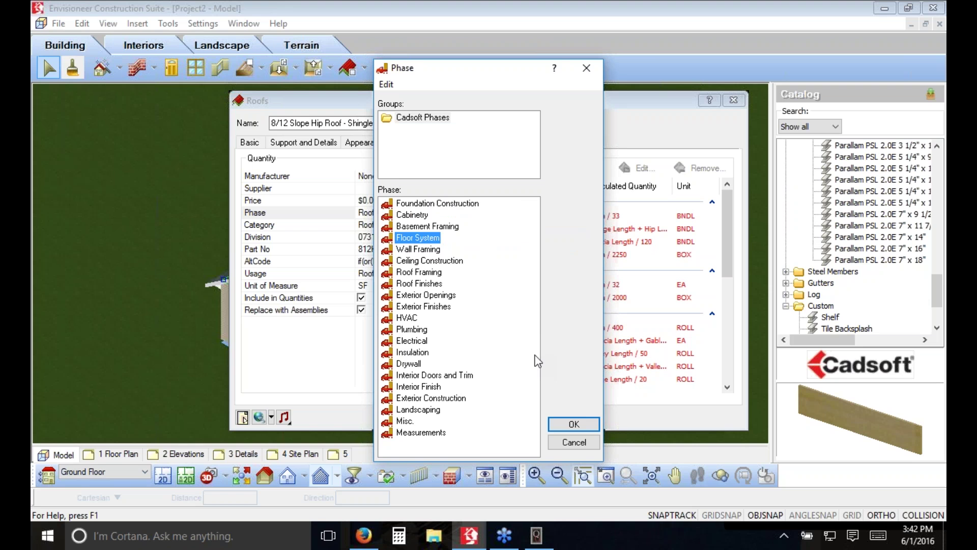
{"action": "left_click", "coordinate": [574, 442]}
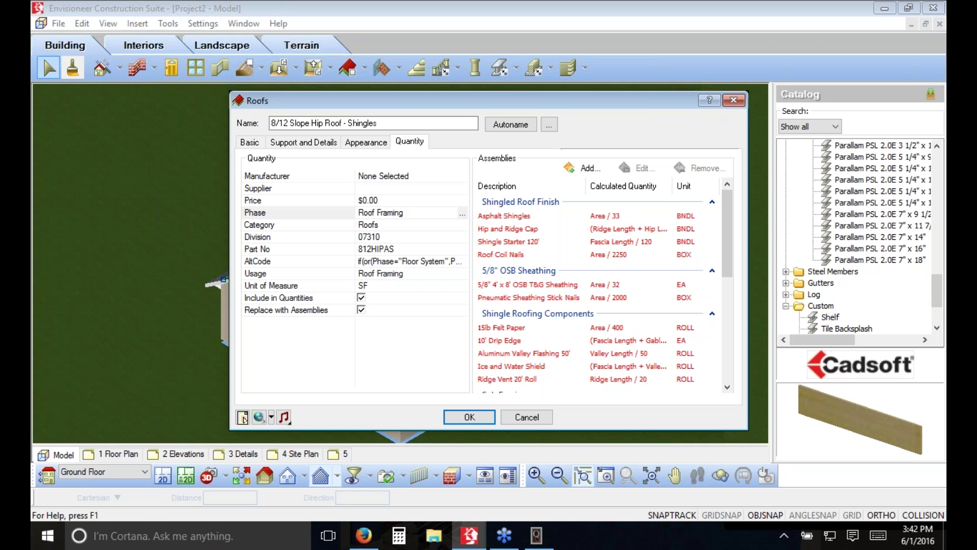
{"action": "left_click", "coordinate": [527, 417]}
- Check the Phase field in the front entry door's quantity properties and close them without changes
{"action": "double_click", "coordinate": [498, 369]}
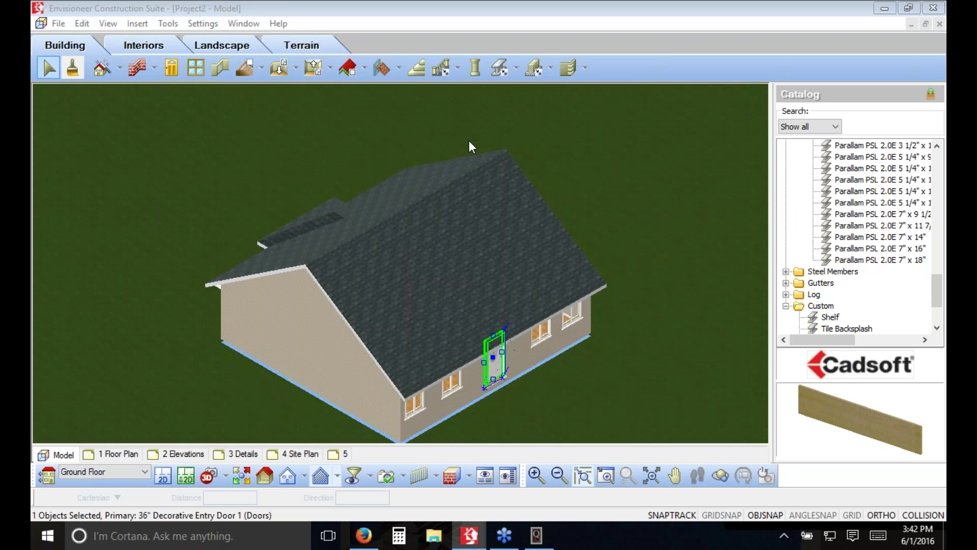
{"action": "left_click", "coordinate": [437, 144]}
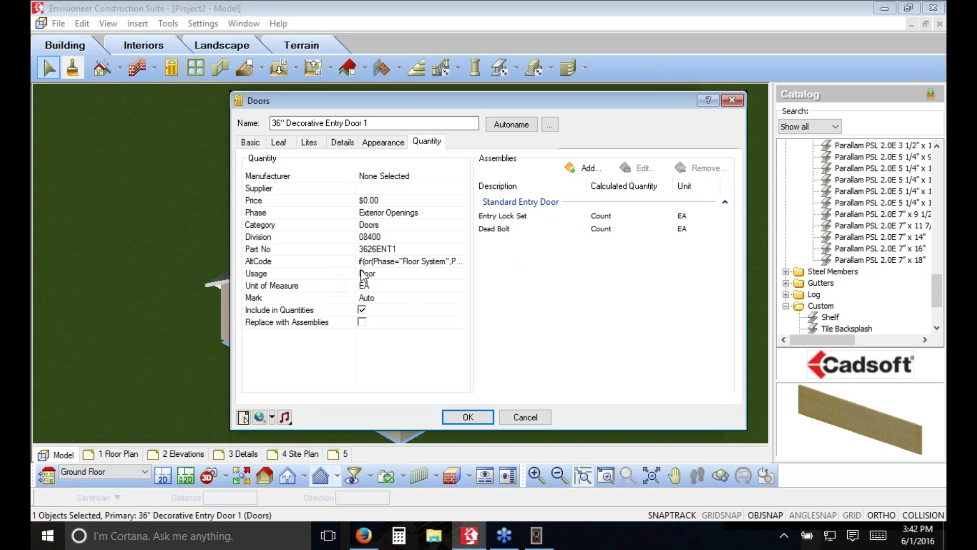
{"action": "left_click", "coordinate": [396, 213]}
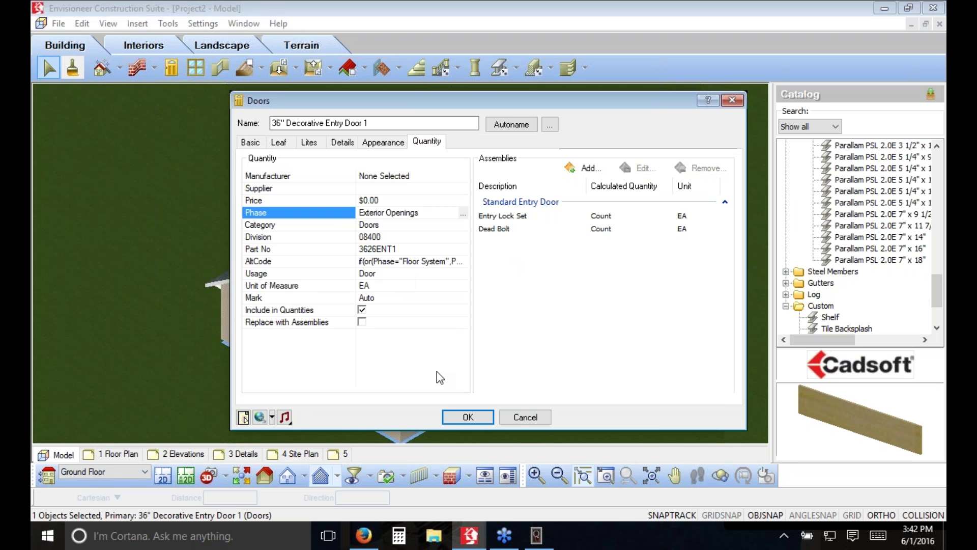
{"action": "left_click", "coordinate": [521, 416]}
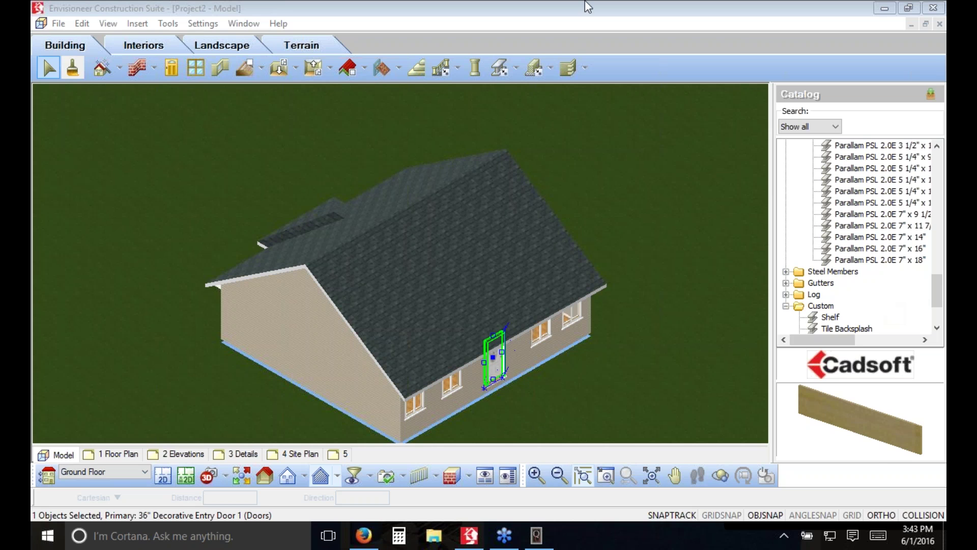
- Start the finished floor tool and preview Laminate Wood Floor, Hardwood Floor and 4" x 4" Ceramic Tile in the catalog
{"action": "left_click", "coordinate": [295, 76]}
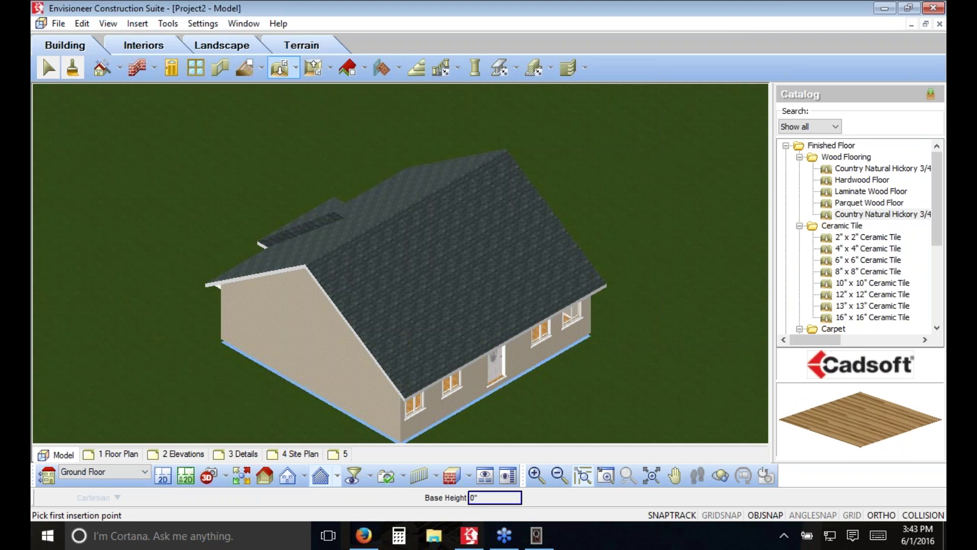
{"action": "mouse_move", "coordinate": [860, 423]}
{"action": "left_mouse_down"}
{"action": "mouse_move", "coordinate": [865, 430]}
{"action": "mouse_move", "coordinate": [853, 437]}
{"action": "left_mouse_up"}
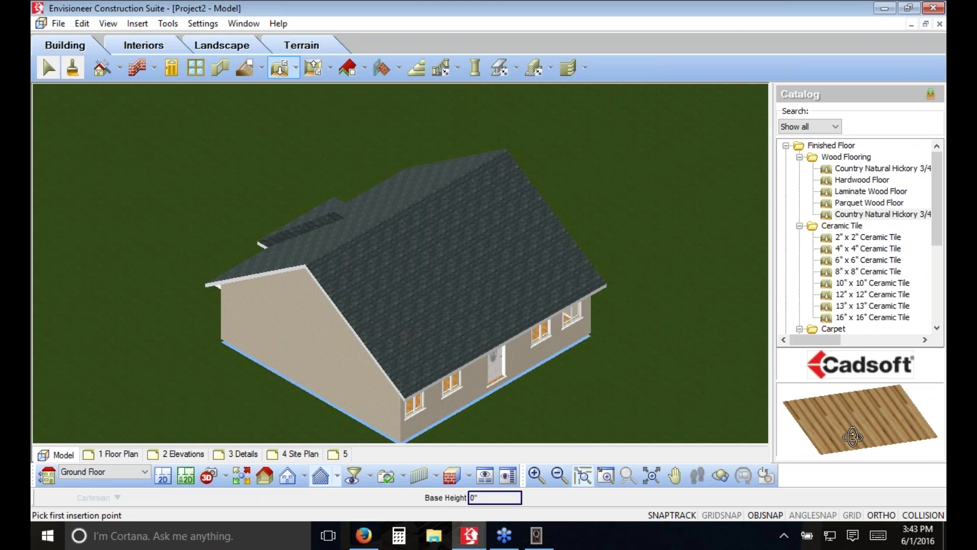
{"action": "left_click", "coordinate": [891, 191]}
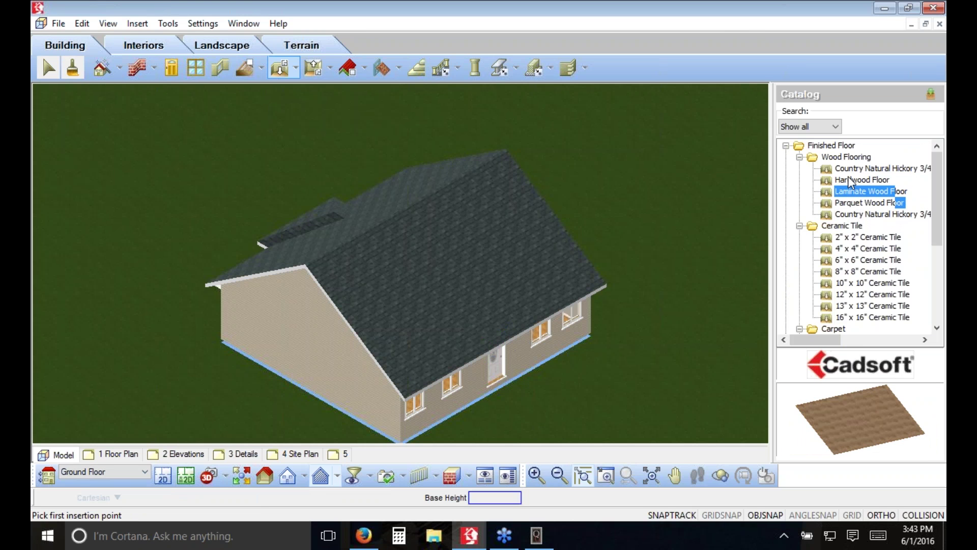
{"action": "left_click", "coordinate": [848, 178]}
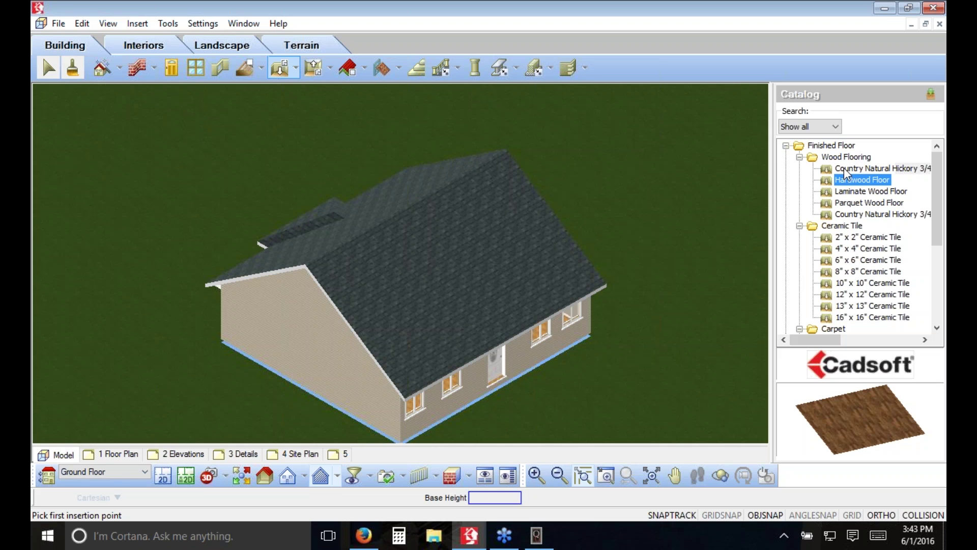
{"action": "left_click", "coordinate": [847, 157]}
{"action": "left_click", "coordinate": [868, 249]}
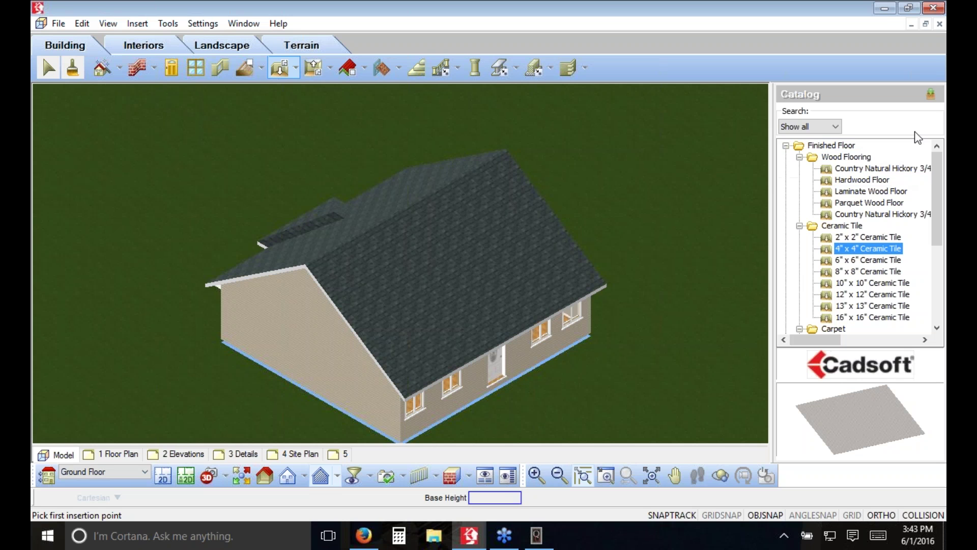